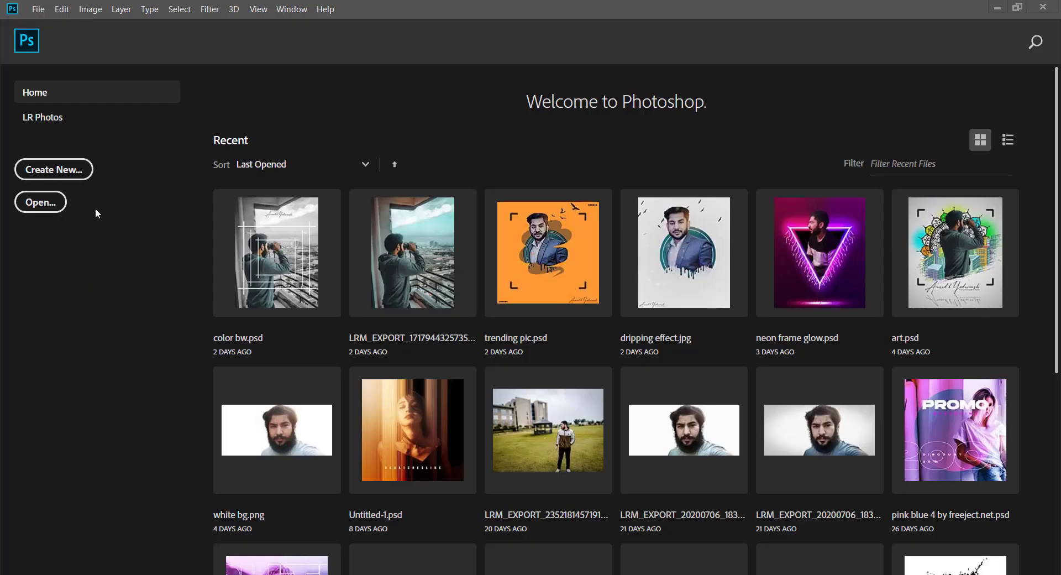
Create a new blank 1316 × 1600 px document at 300 ppi
{"action": "left_click", "coordinate": [77, 172]}
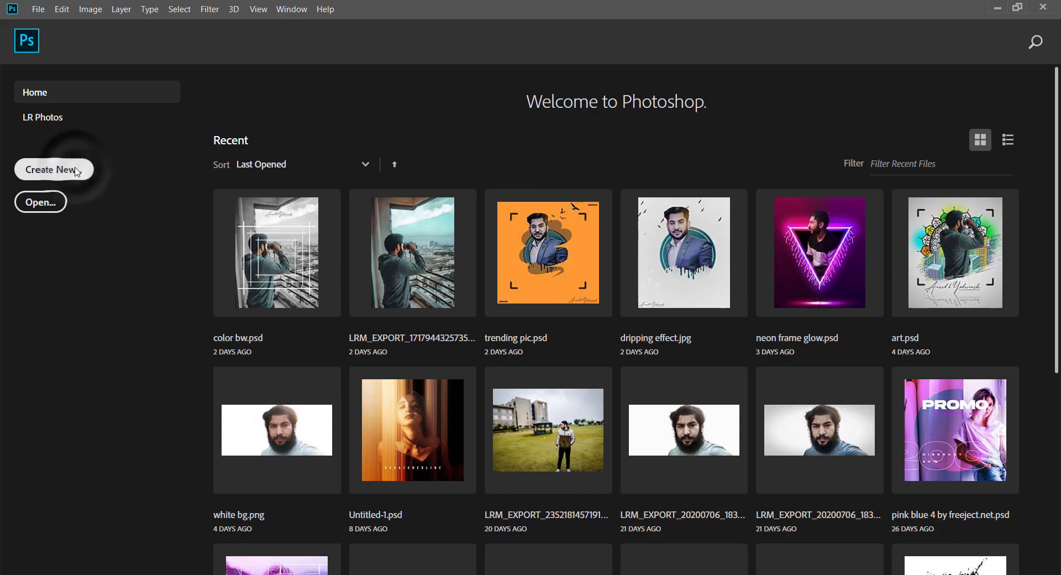
{"action": "double_click", "coordinate": [729, 226]}
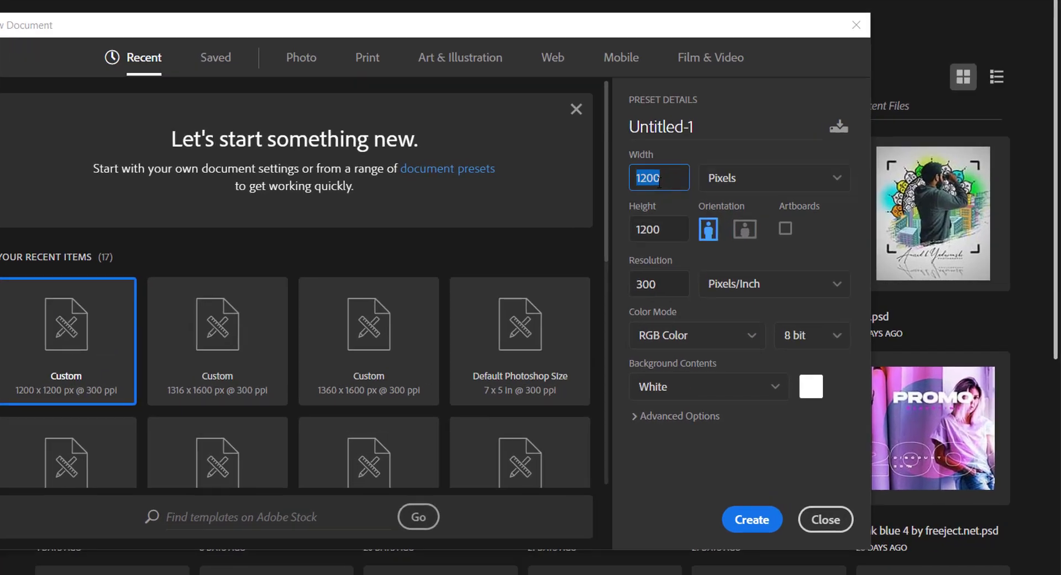
{"action": "type", "text": "13"}
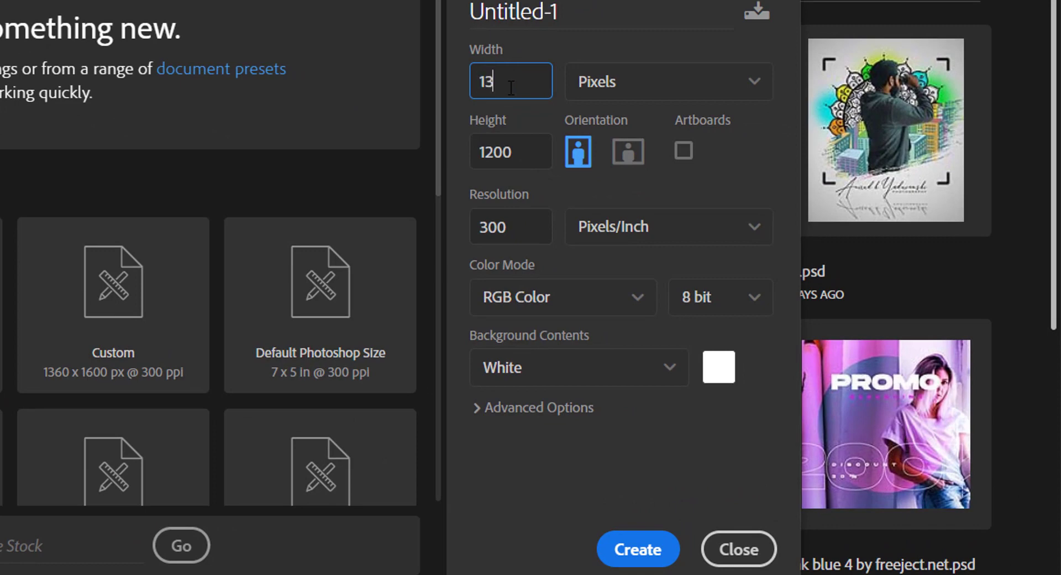
{"action": "type", "text": "16"}
{"action": "double_click", "coordinate": [513, 152]}
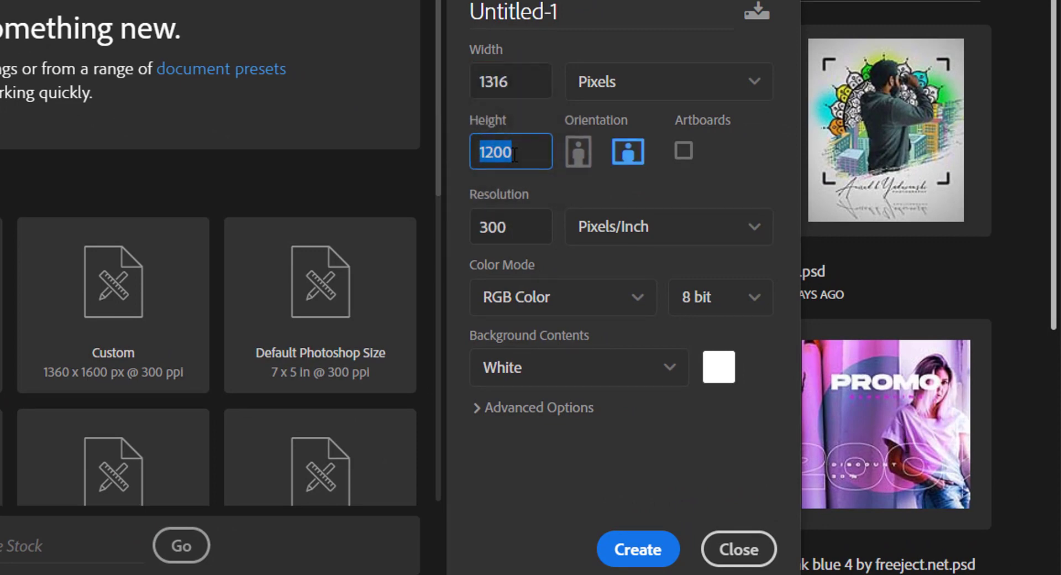
{"action": "type", "text": "1600"}
{"action": "left_click", "coordinate": [639, 552]}
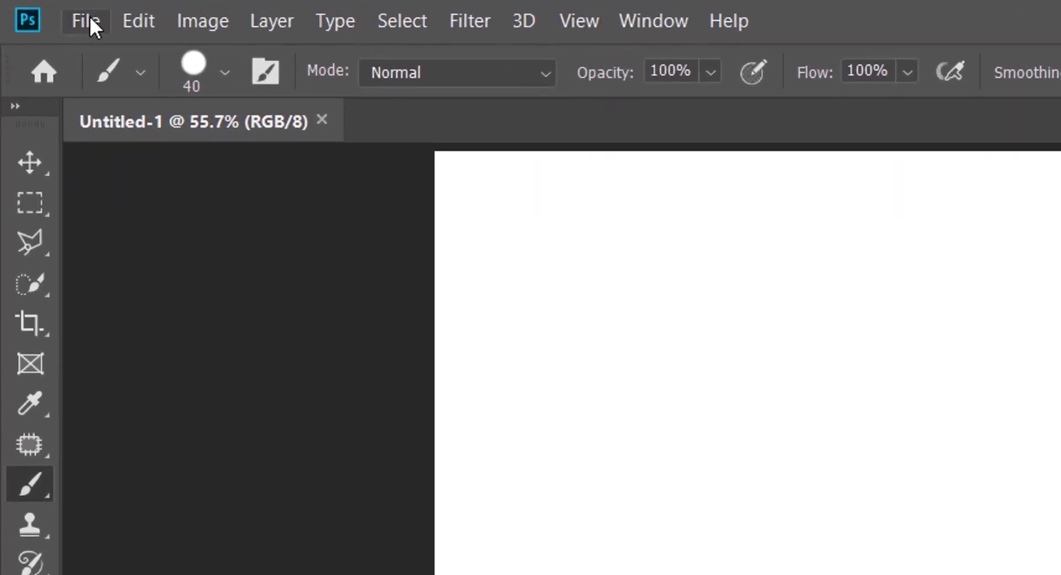
Place the LRM_EXPORT binoculars photo into the canvas as an embedded layer
{"action": "left_click", "coordinate": [90, 20]}
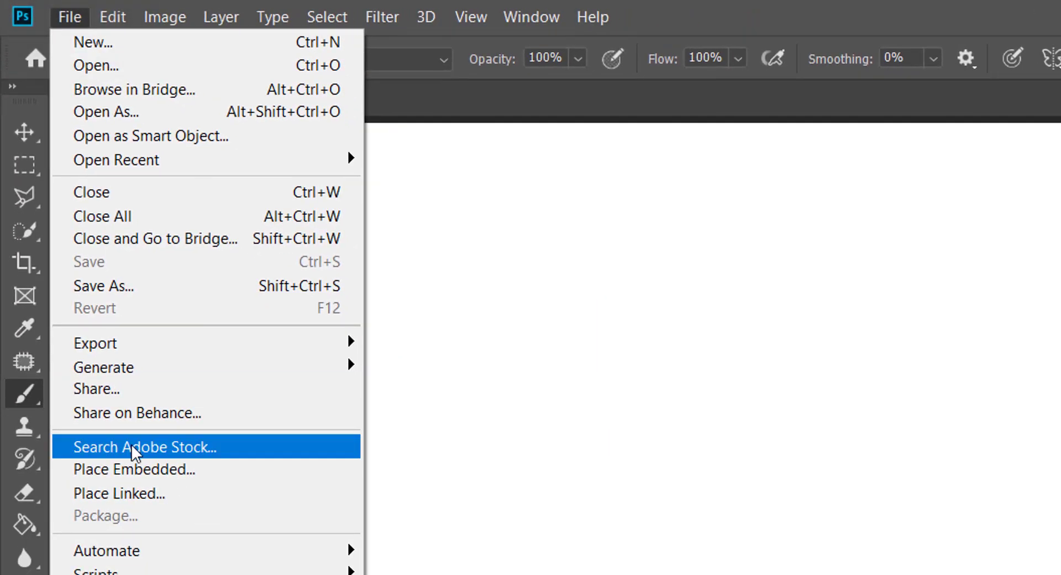
{"action": "left_click", "coordinate": [158, 467]}
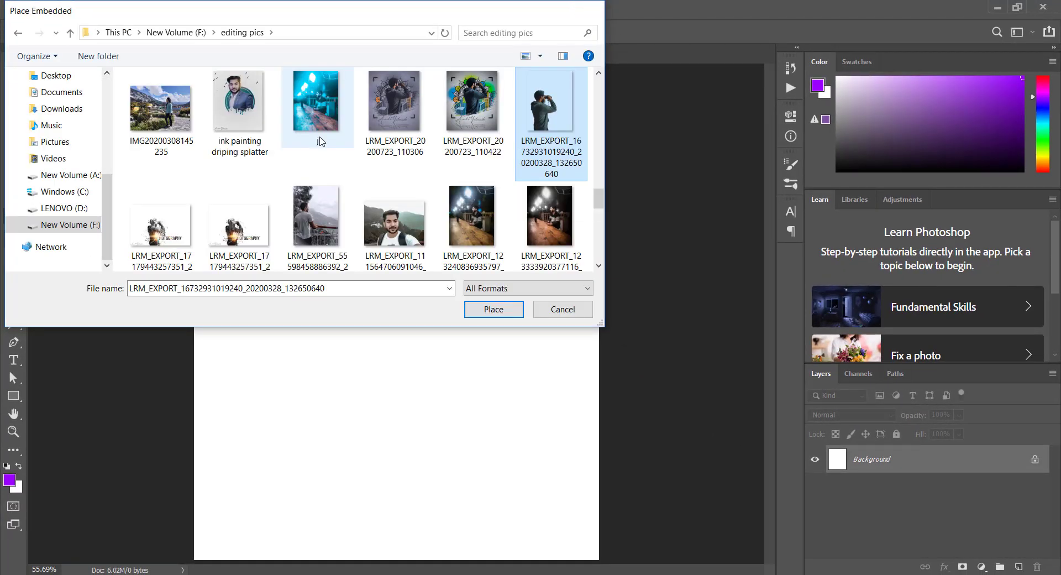
{"action": "key", "text": "Return"}
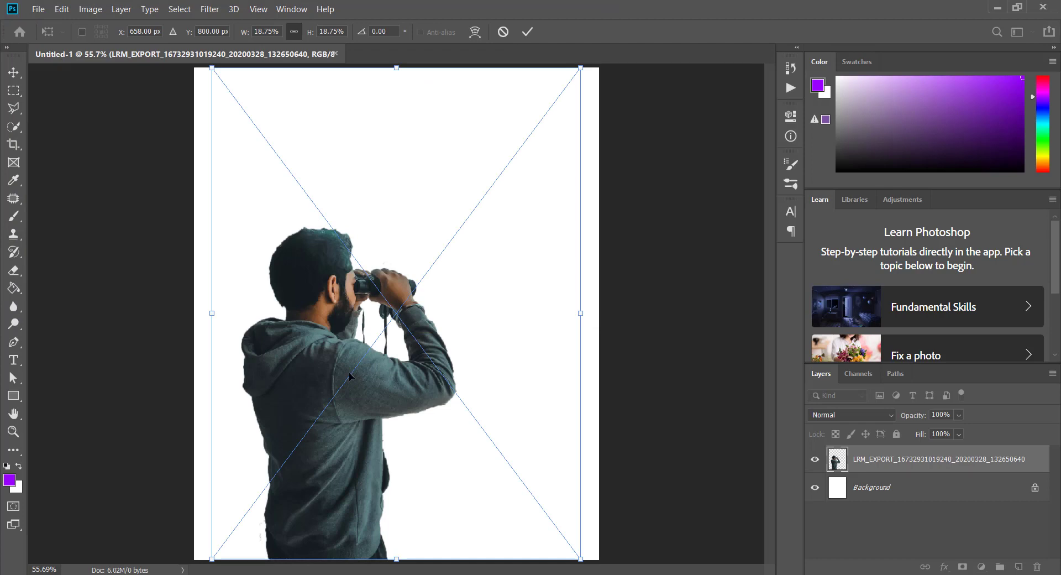
Scale the binoculars photo to about 19%, position it upper-centre, and commit the transform
{"action": "key", "text": "ctrl+minus"}
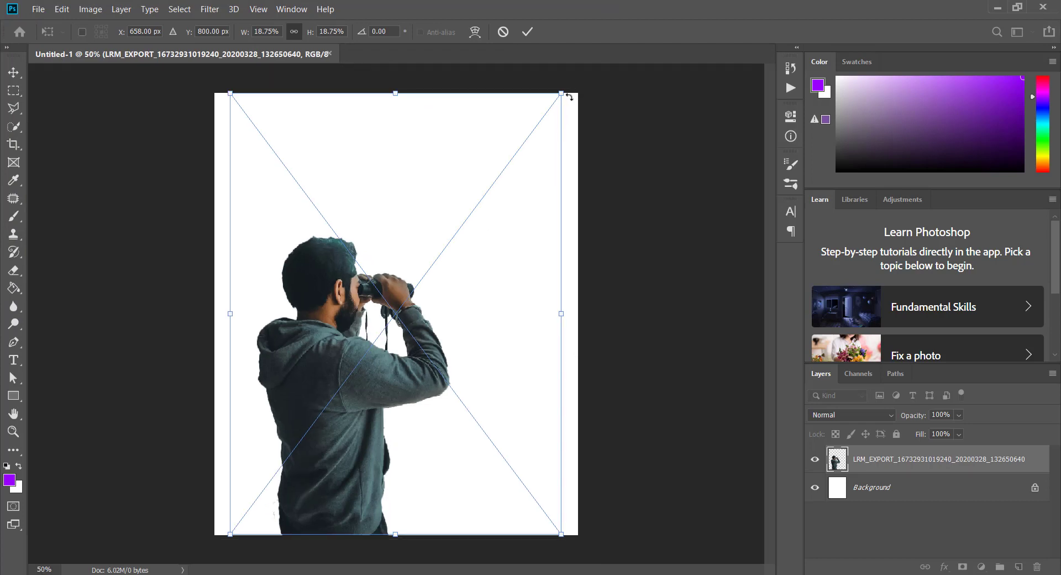
{"action": "left_click_drag", "start_coordinate": [562, 91], "coordinate": [499, 184]}
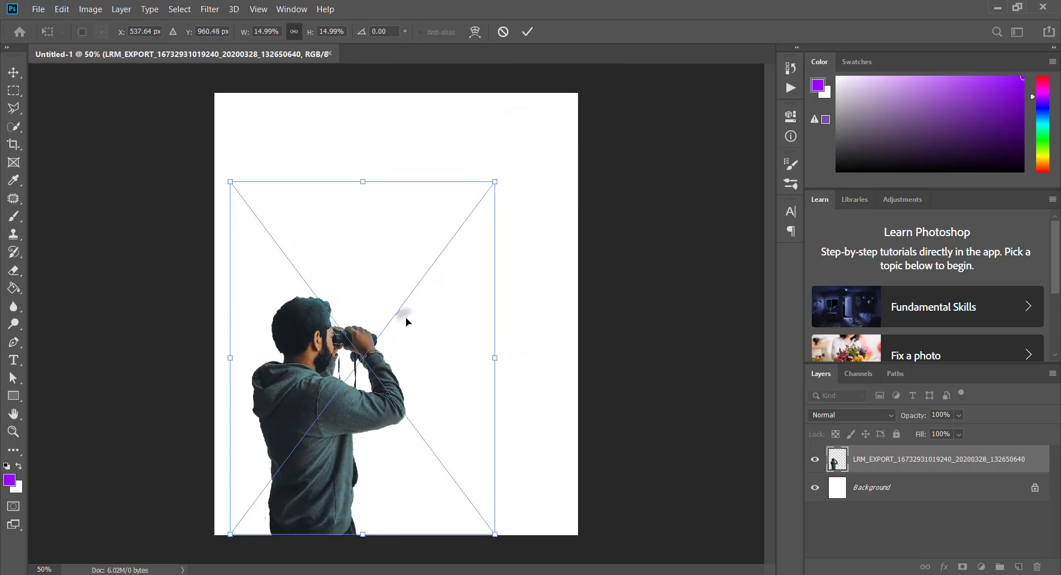
{"action": "left_click_drag", "start_coordinate": [406, 321], "coordinate": [471, 188]}
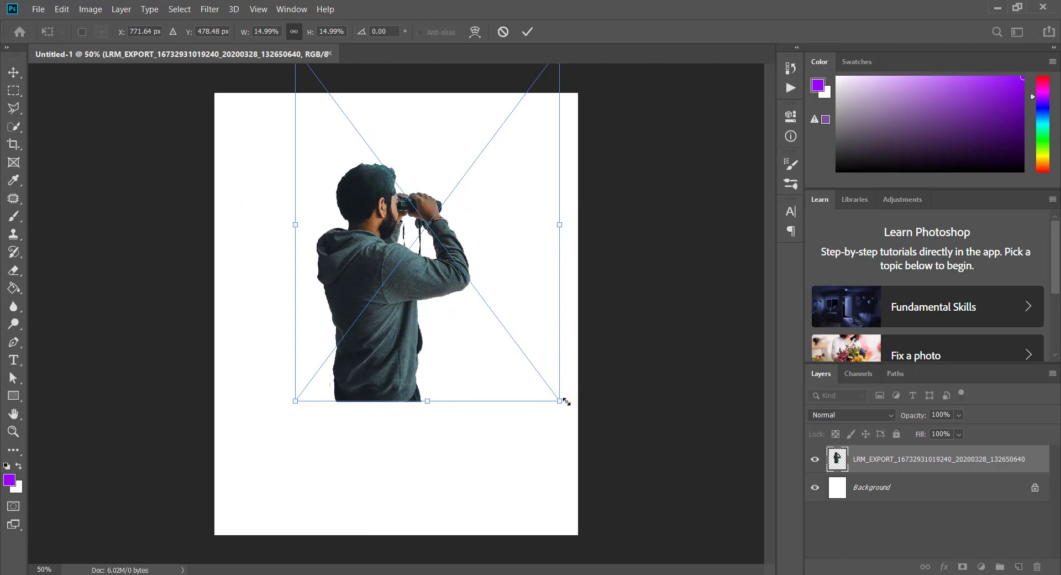
{"action": "left_click_drag", "start_coordinate": [561, 402], "coordinate": [620, 438]}
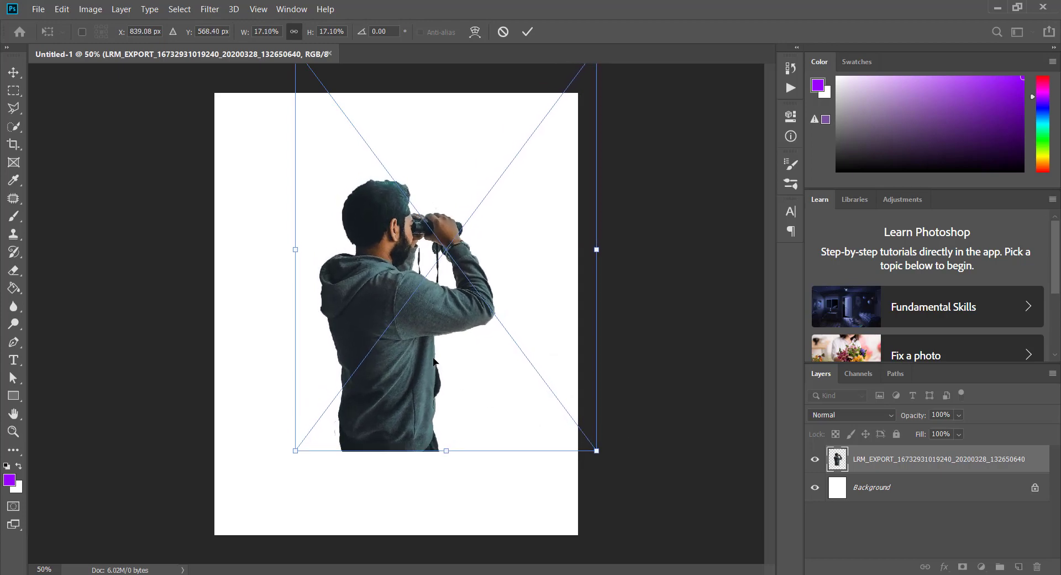
{"action": "mouse_move", "coordinate": [441, 357]}
{"action": "left_mouse_down"}
{"action": "mouse_move", "coordinate": [444, 319]}
{"action": "mouse_move", "coordinate": [446, 337]}
{"action": "left_mouse_up"}
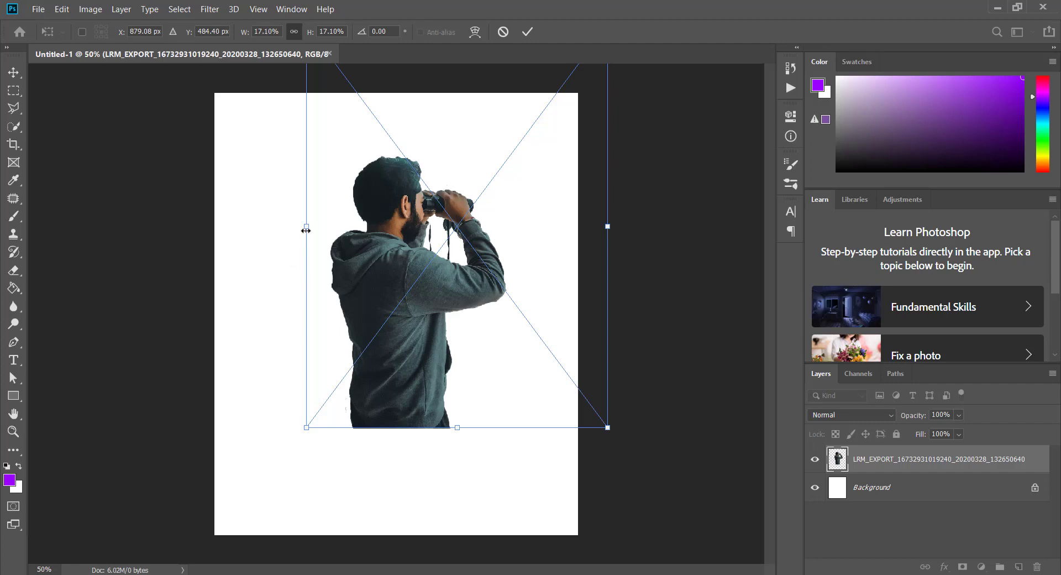
{"action": "left_click_drag", "start_coordinate": [306, 230], "coordinate": [276, 235]}
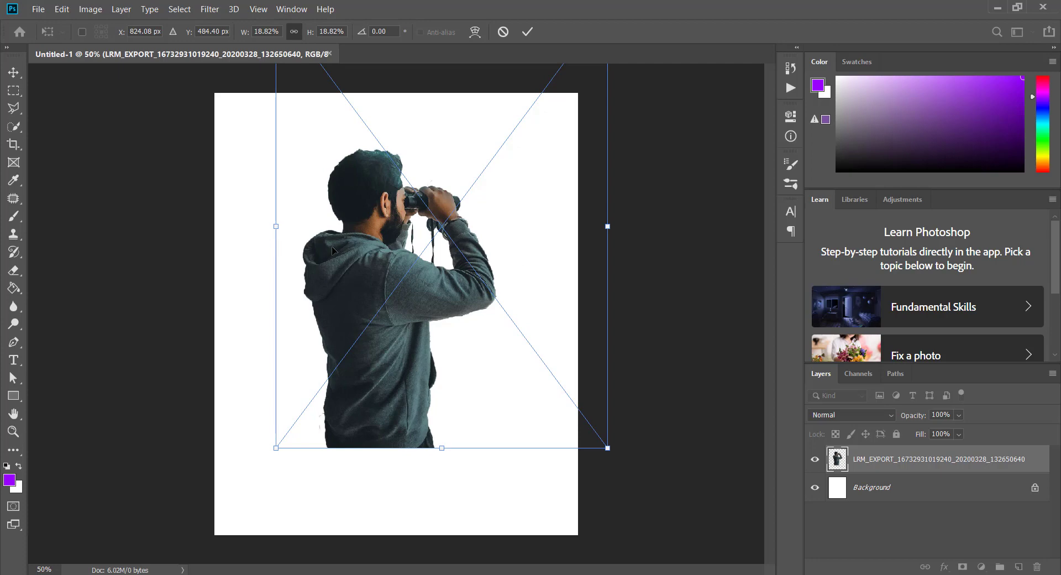
{"action": "left_click_drag", "start_coordinate": [280, 227], "coordinate": [251, 227]}
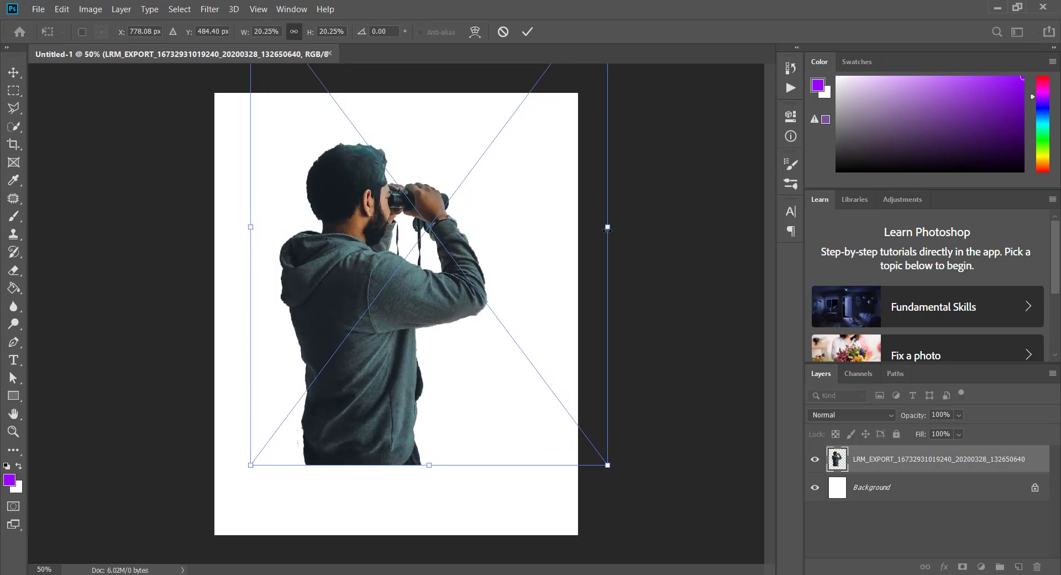
{"action": "left_click_drag", "start_coordinate": [608, 226], "coordinate": [633, 237]}
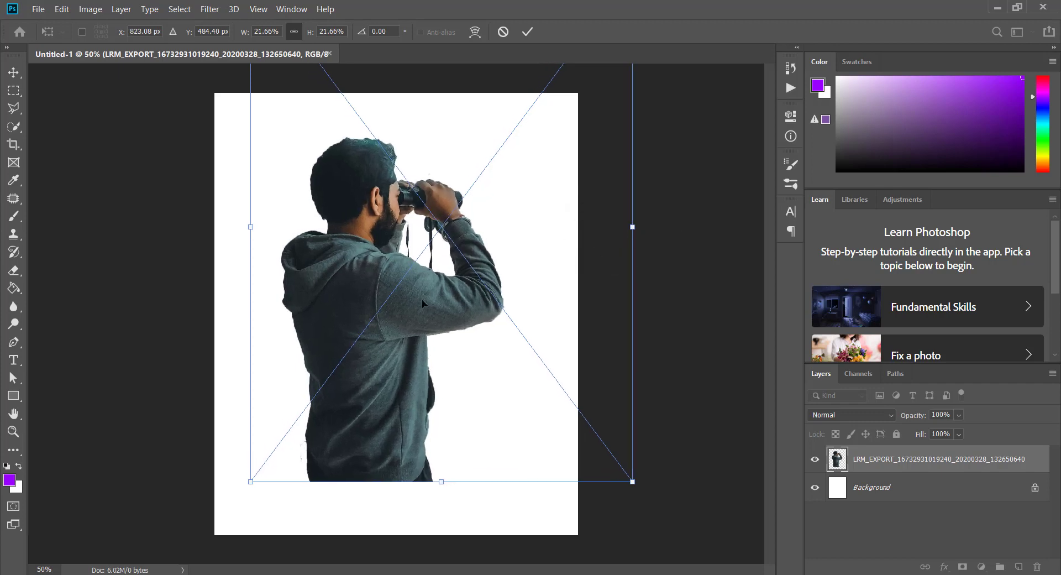
{"action": "left_click_drag", "start_coordinate": [394, 312], "coordinate": [412, 319]}
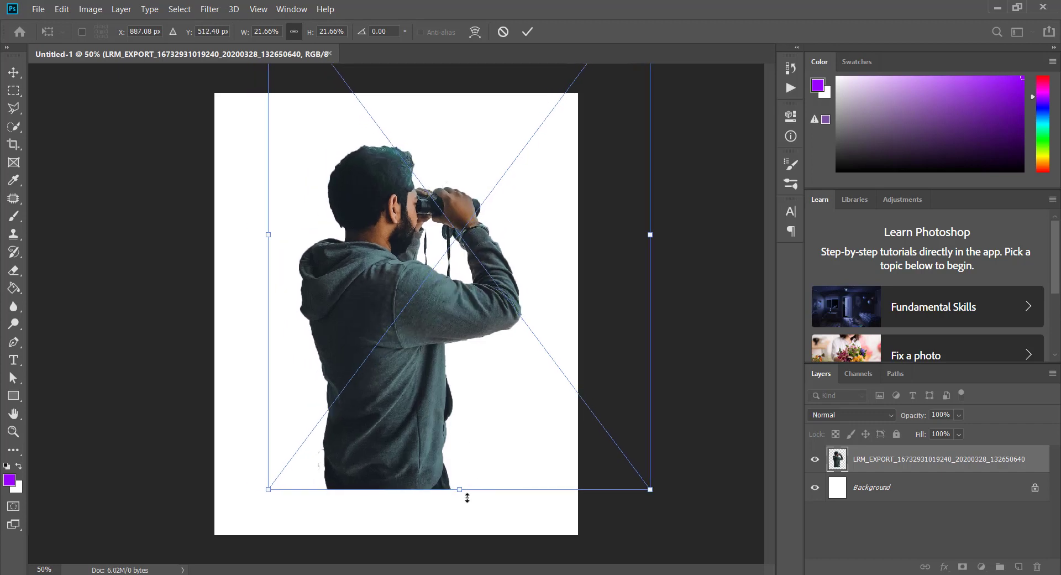
{"action": "mouse_move", "coordinate": [457, 489]}
{"action": "left_mouse_down"}
{"action": "mouse_move", "coordinate": [453, 451]}
{"action": "mouse_move", "coordinate": [427, 420]}
{"action": "left_mouse_up"}
{"action": "mouse_move", "coordinate": [394, 342]}
{"action": "left_mouse_down"}
{"action": "mouse_move", "coordinate": [396, 366]}
{"action": "mouse_move", "coordinate": [384, 362]}
{"action": "left_mouse_up"}
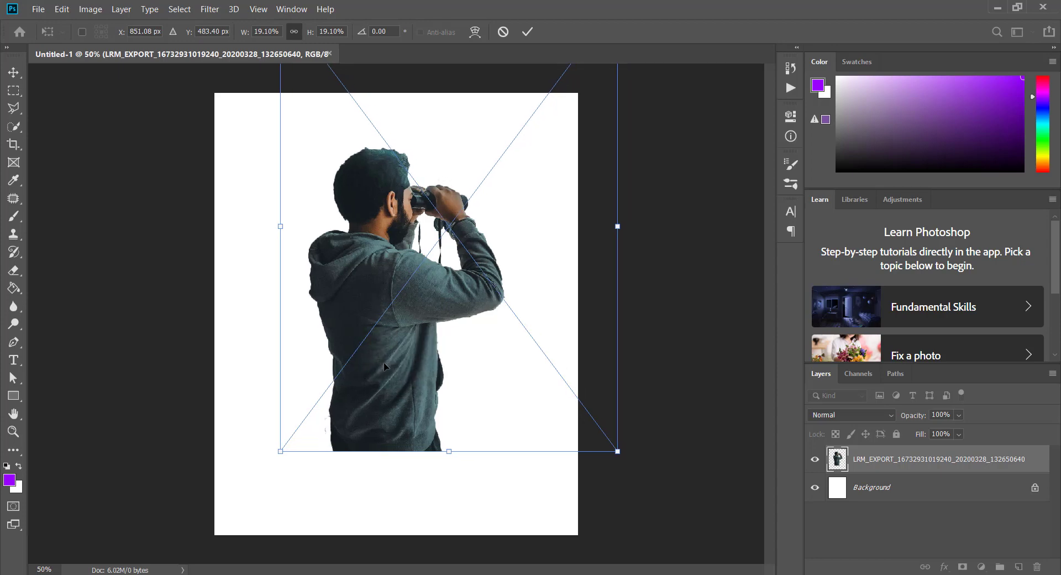
{"action": "left_click", "coordinate": [531, 32]}
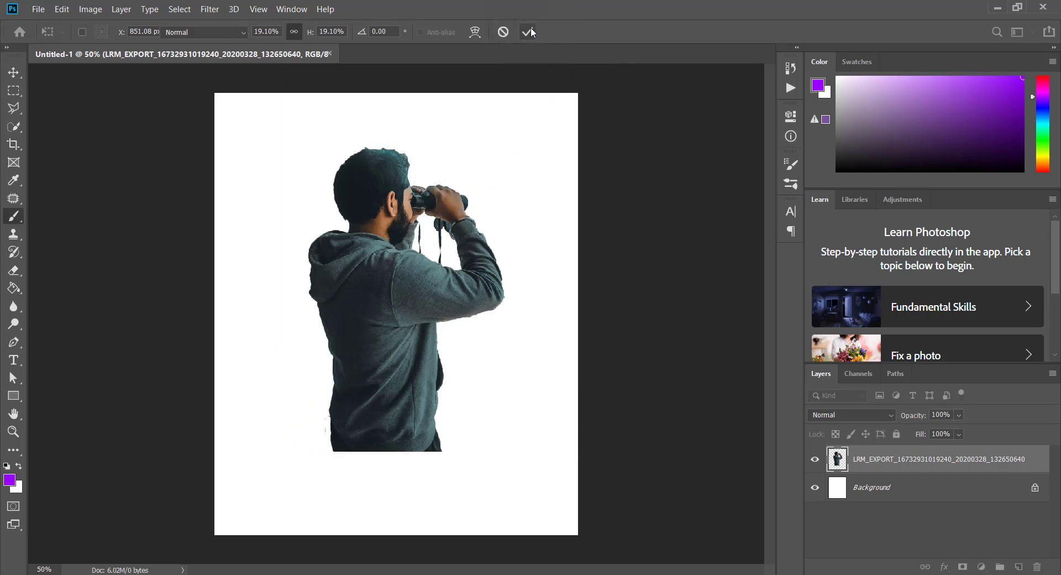
Rasterize the LRM_EXPORT binoculars photo layer into an ordinary pixel layer
{"action": "key", "text": "b"}
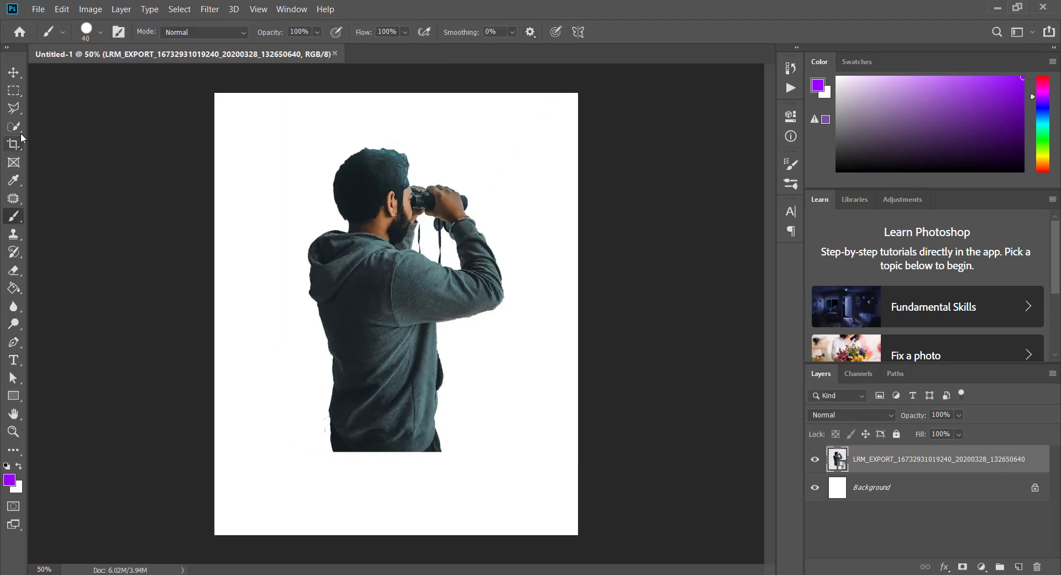
{"action": "left_click", "coordinate": [23, 127]}
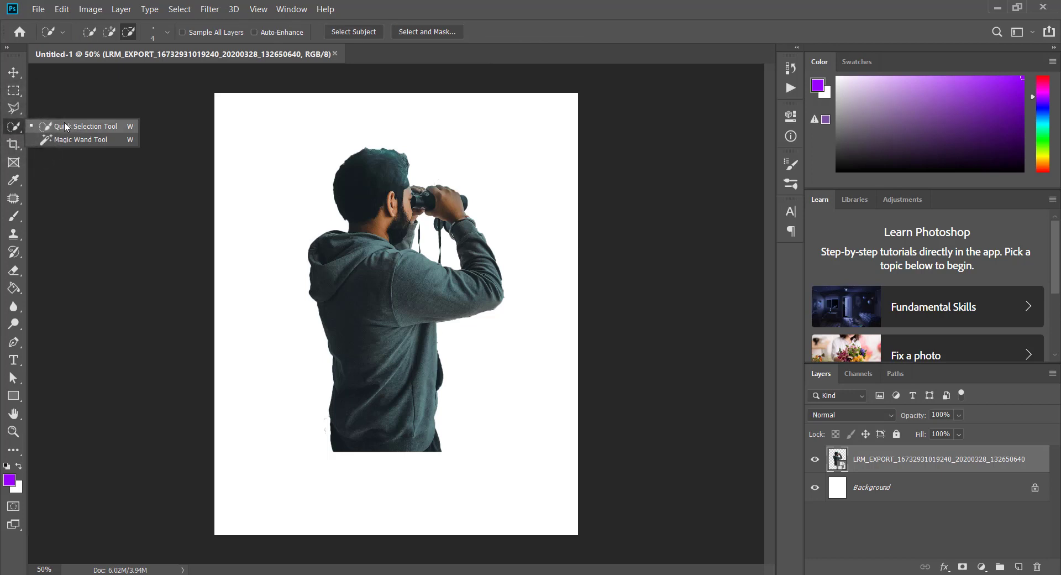
{"action": "left_click", "coordinate": [390, 58]}
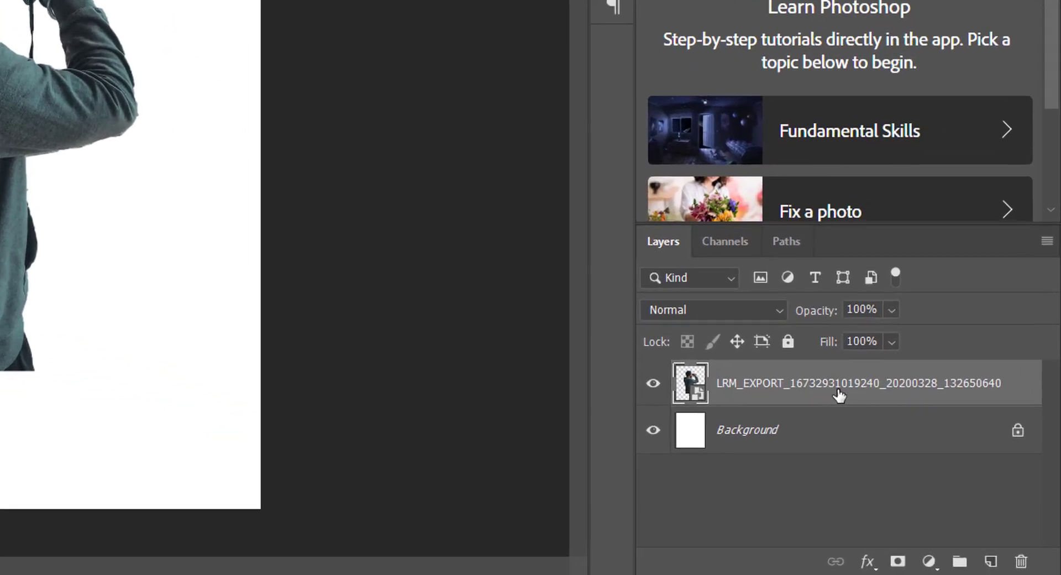
{"action": "right_click", "coordinate": [927, 465]}
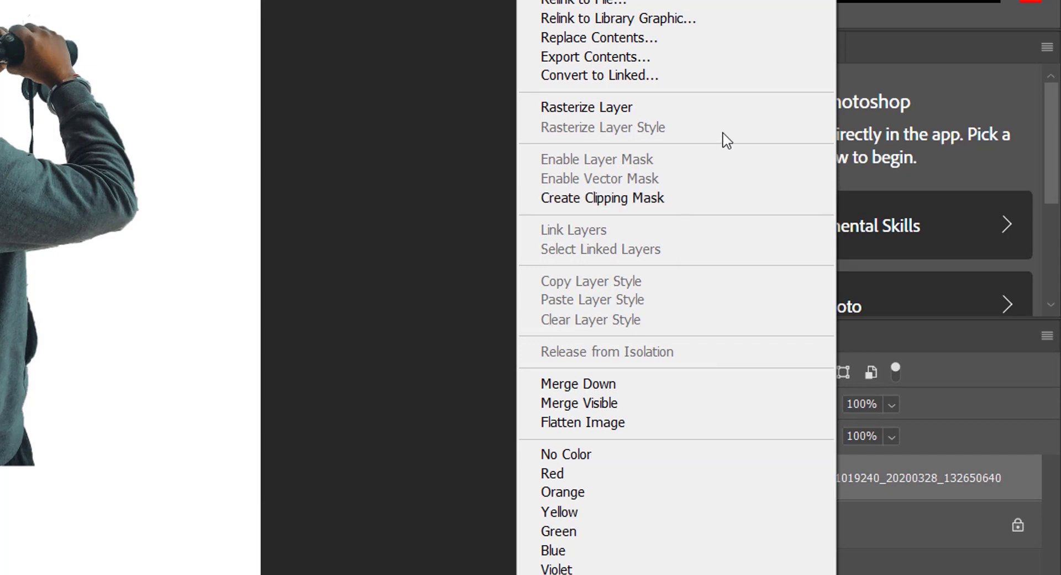
{"action": "left_click", "coordinate": [641, 108]}
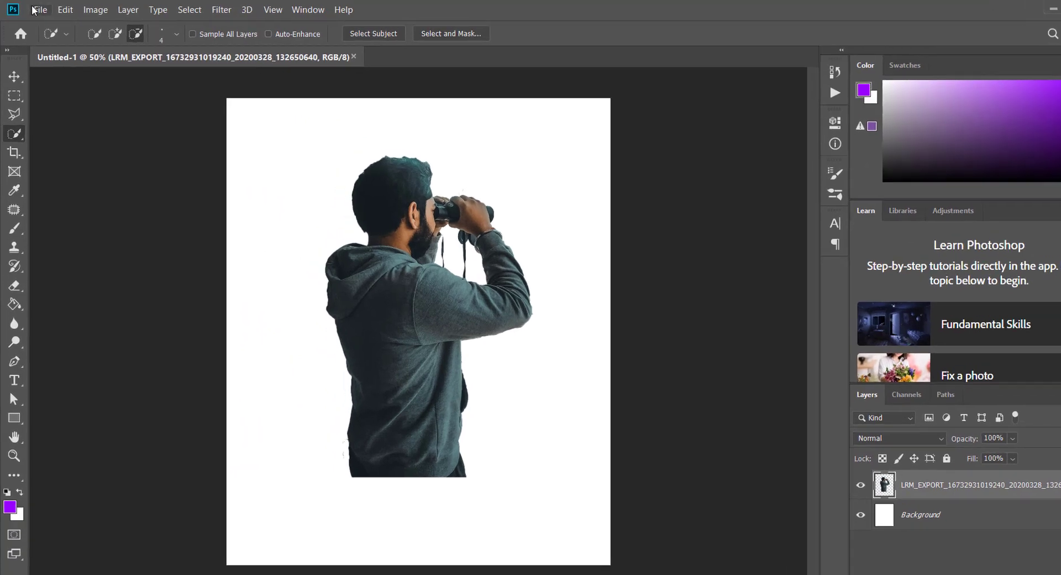
{"action": "left_click", "coordinate": [38, 9]}
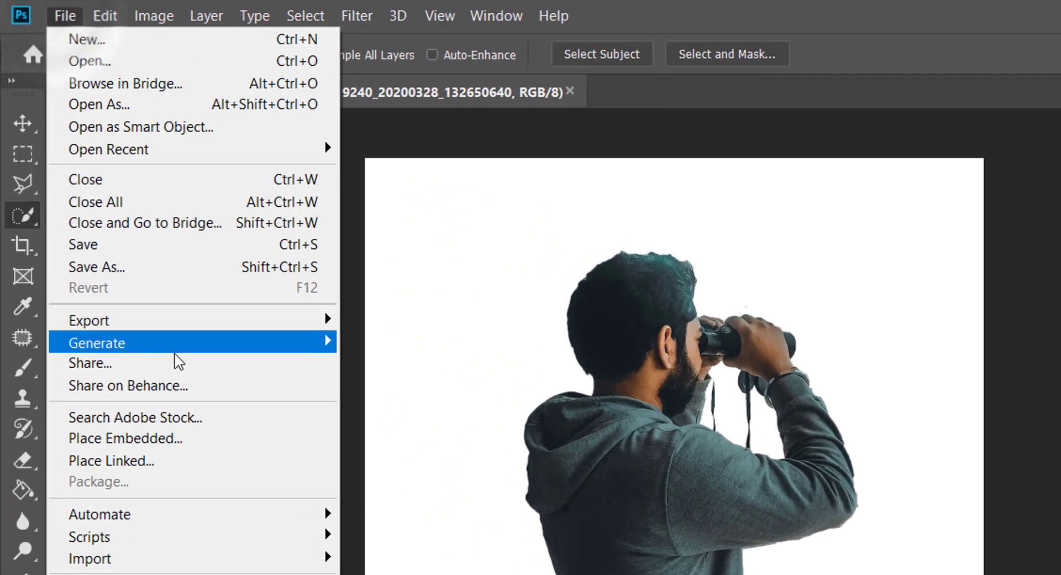
Place the black ink-drip PNG from the 3D Dripping All Png folder as a new layer
{"action": "left_click", "coordinate": [182, 439]}
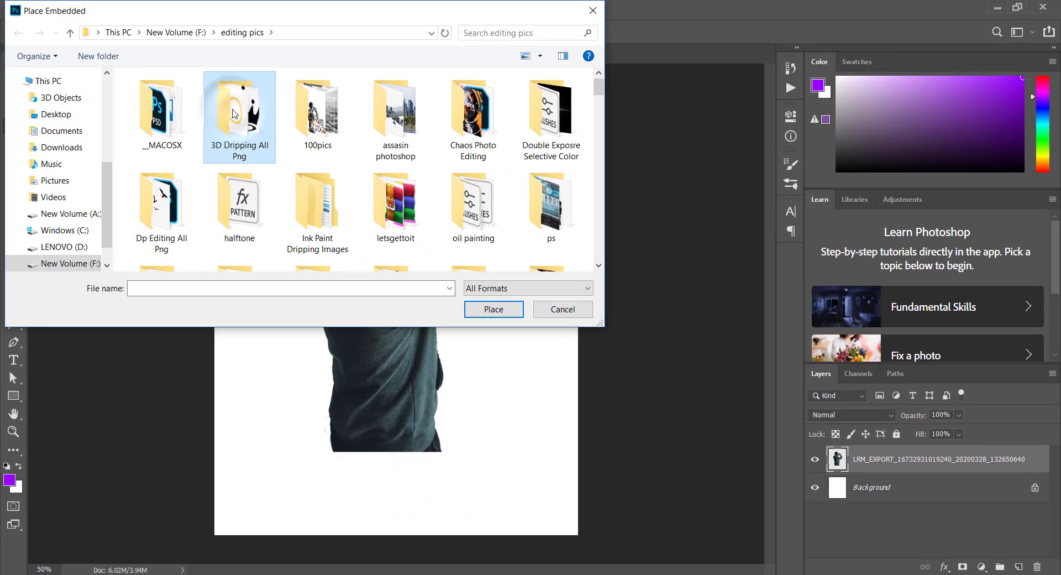
{"action": "double_click", "coordinate": [232, 113]}
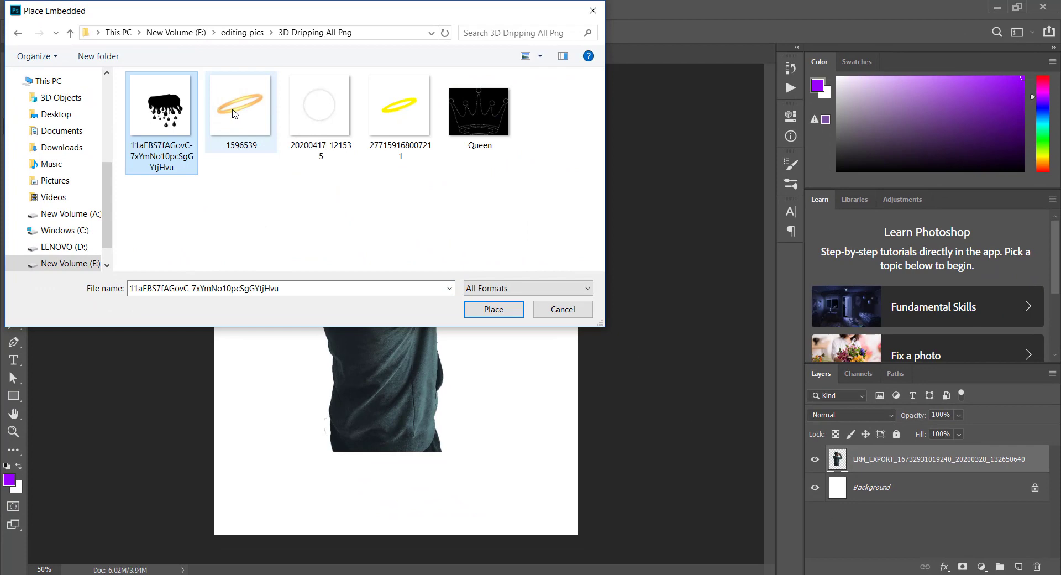
{"action": "double_click", "coordinate": [232, 113]}
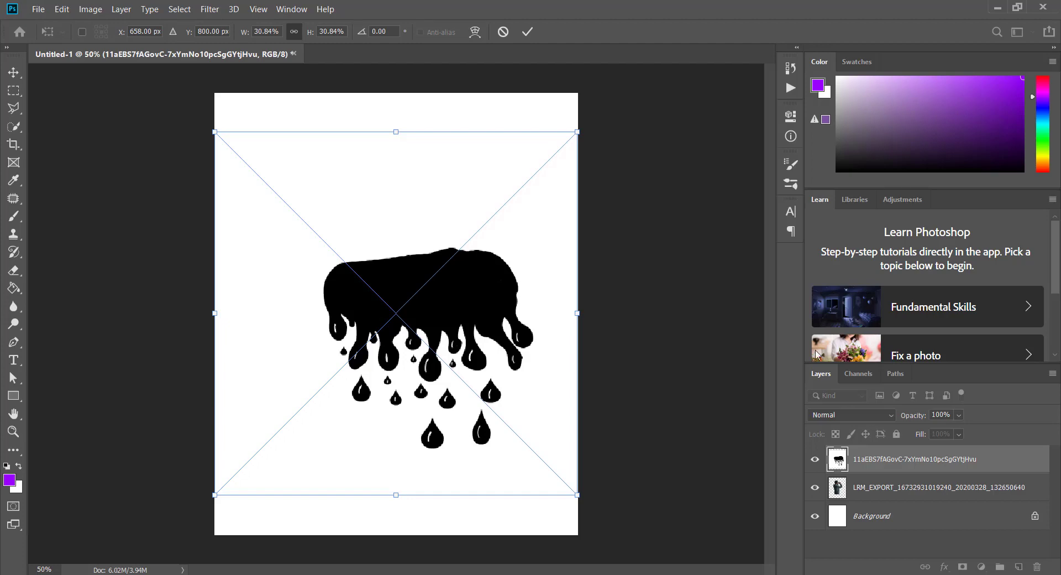
Set the drip layer's opacity to 50% and shrink the drip graphic
{"action": "left_click", "coordinate": [941, 416]}
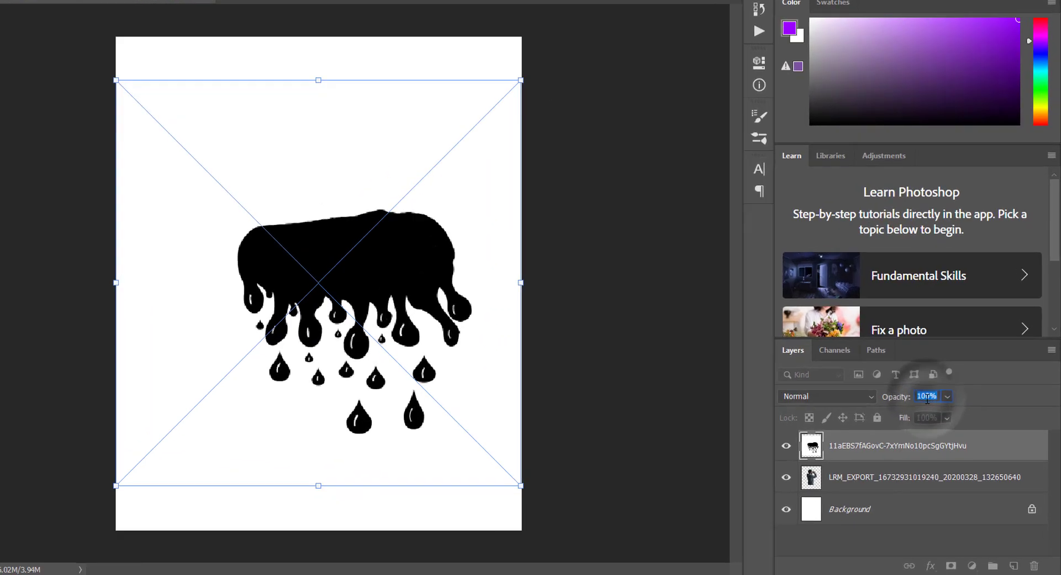
{"action": "type", "text": "50"}
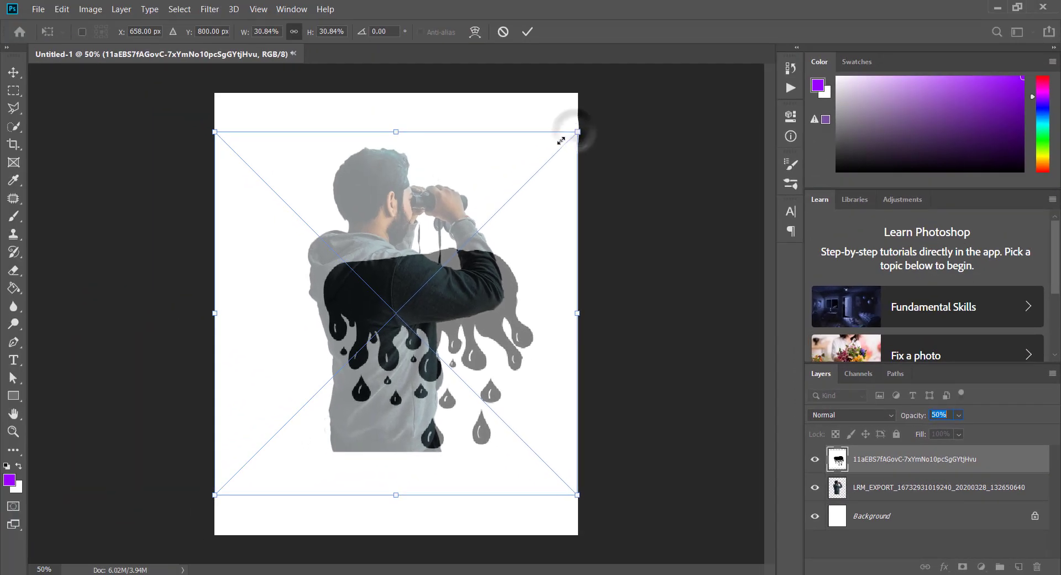
{"action": "left_click_drag", "start_coordinate": [575, 132], "coordinate": [518, 170]}
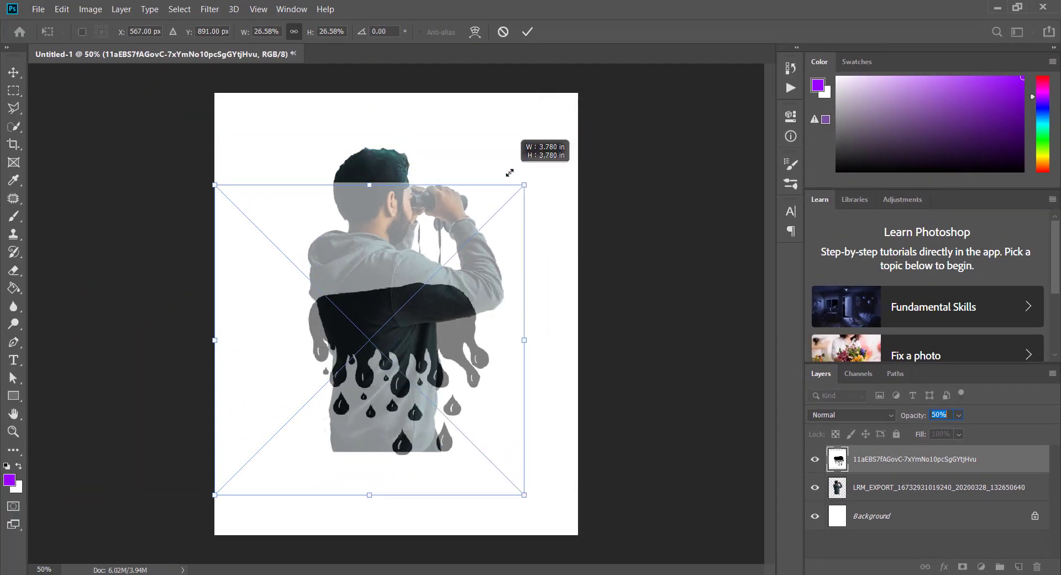
{"action": "left_click_drag", "start_coordinate": [517, 170], "coordinate": [422, 220]}
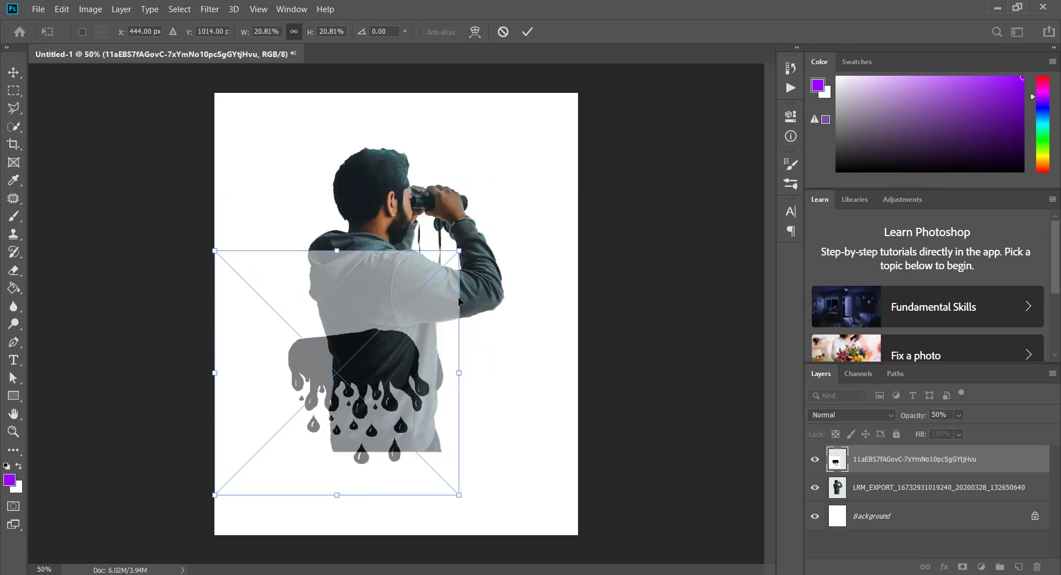
Position the drips over the lower hoodie and fit them to its width at about 17.67%
{"action": "left_click_drag", "start_coordinate": [360, 350], "coordinate": [395, 357]}
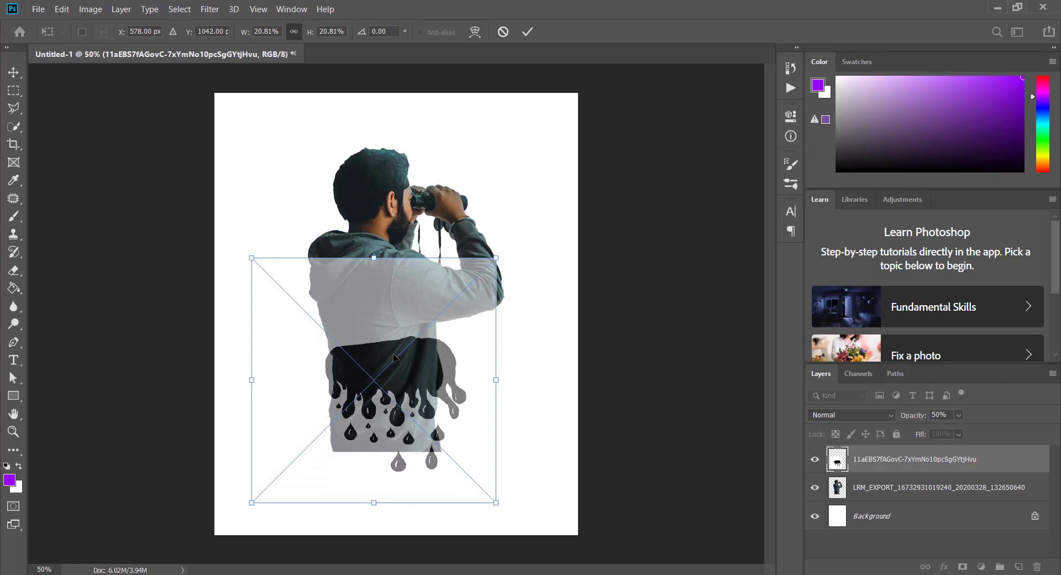
{"action": "left_click_drag", "start_coordinate": [498, 381], "coordinate": [482, 377]}
{"action": "left_click_drag", "start_coordinate": [373, 381], "coordinate": [375, 368]}
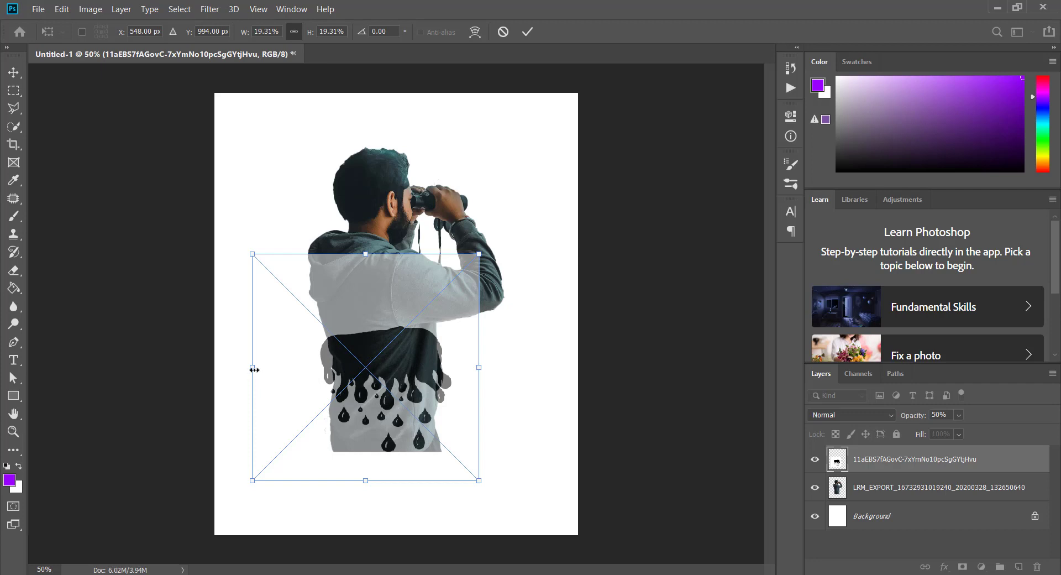
{"action": "left_click_drag", "start_coordinate": [254, 369], "coordinate": [268, 371]}
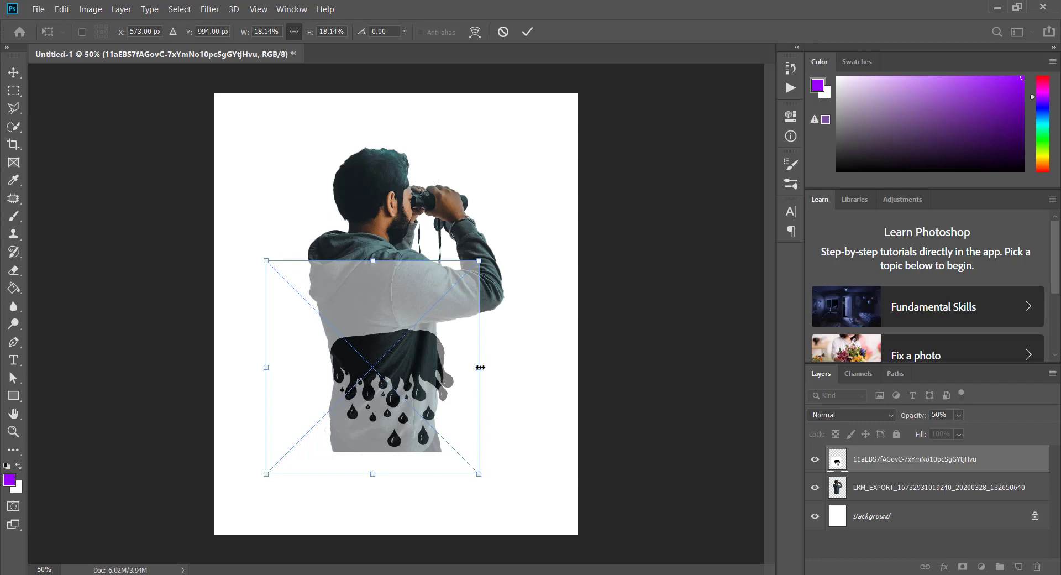
{"action": "left_click_drag", "start_coordinate": [480, 367], "coordinate": [475, 367]}
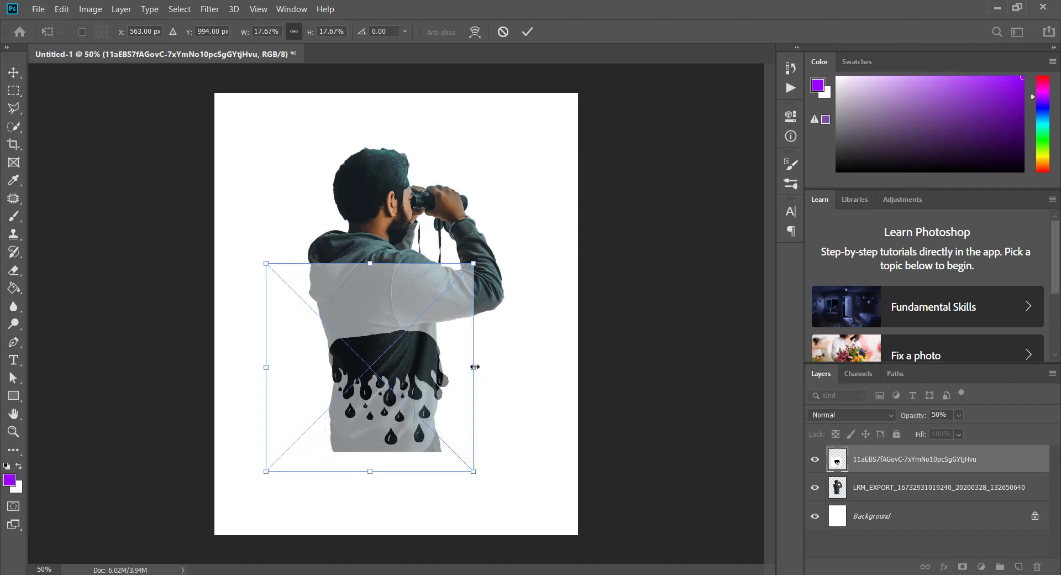
Commit the drip transform and restore the drip layer's opacity to 100%
{"action": "left_click", "coordinate": [535, 29]}
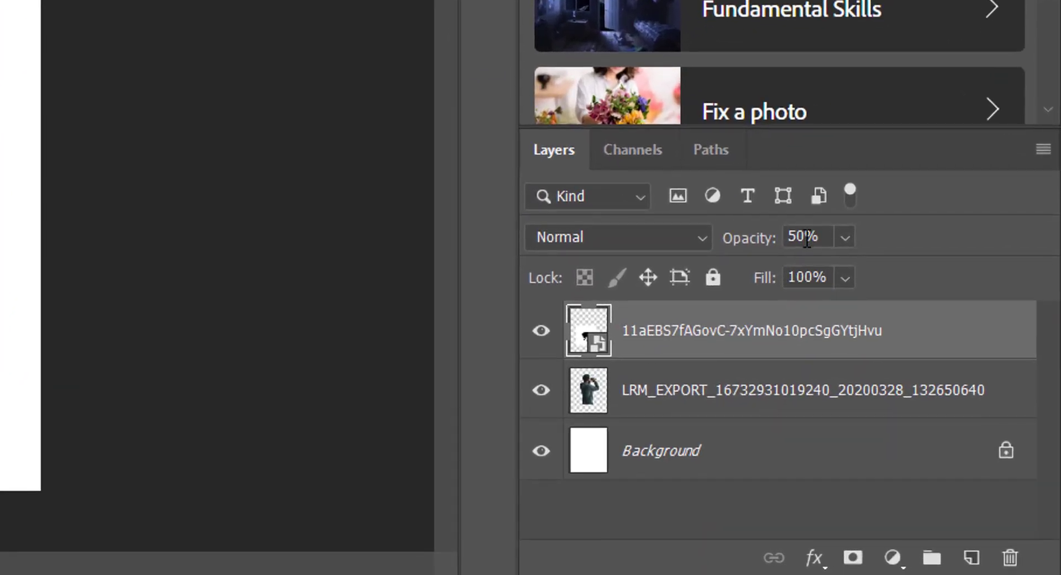
{"action": "left_click", "coordinate": [807, 236]}
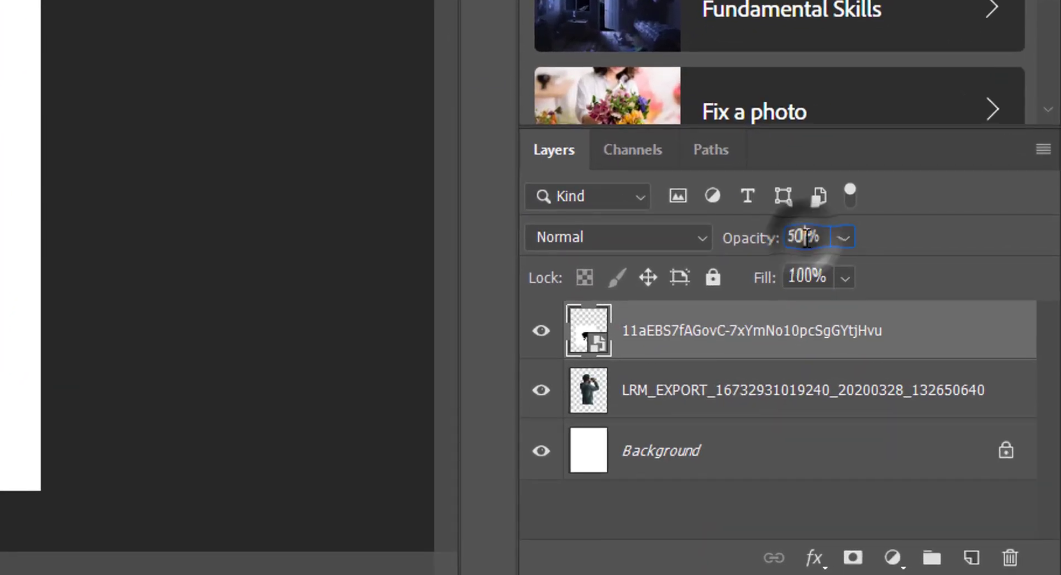
{"action": "key", "text": "BackSpace"}
{"action": "key", "text": "BackSpace"}
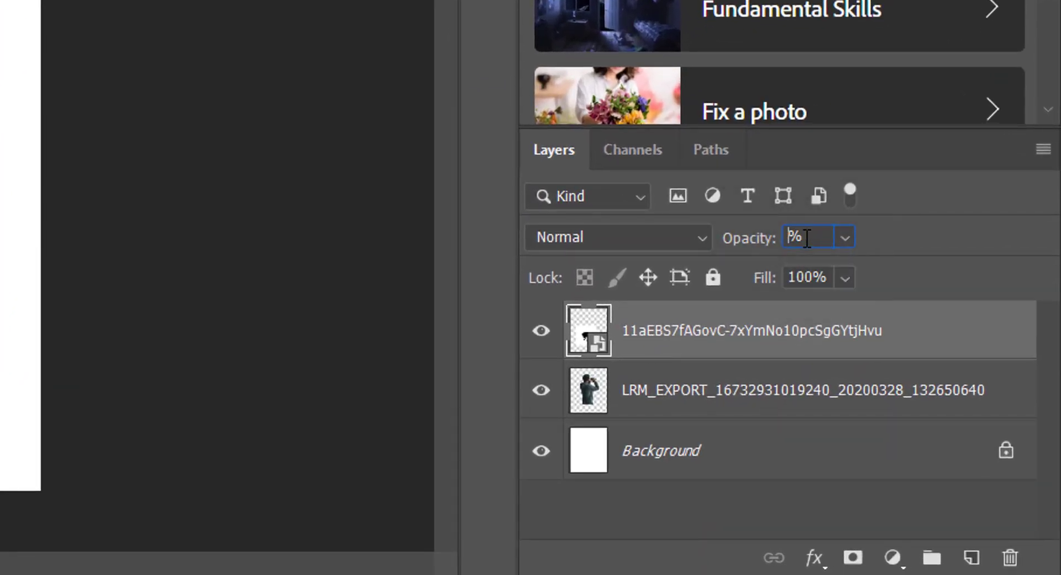
{"action": "type", "text": "100"}
Rasterize the drip layer and set its blend mode to Screen
{"action": "right_click", "coordinate": [787, 331]}
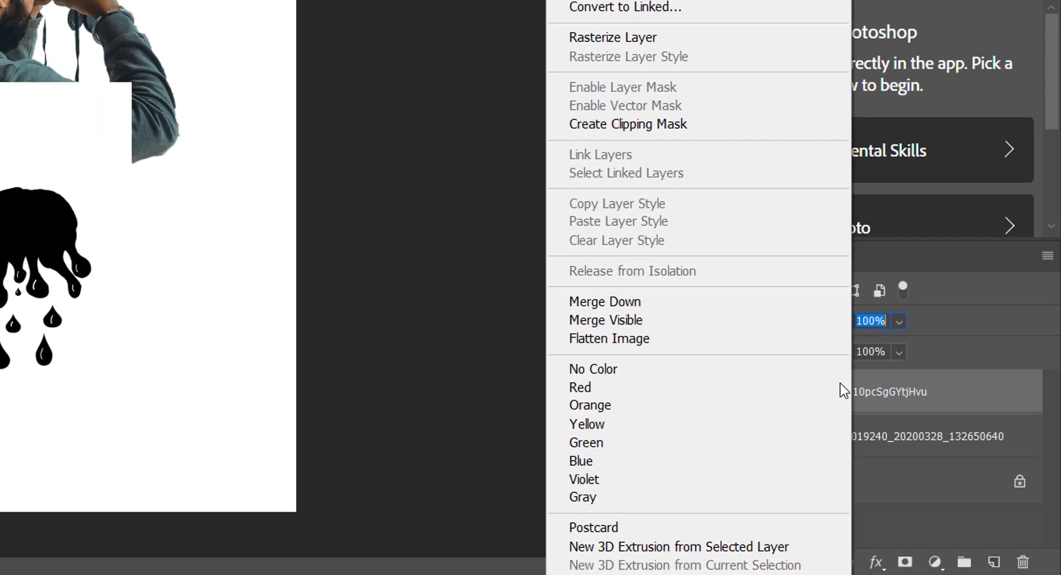
{"action": "left_click", "coordinate": [631, 39]}
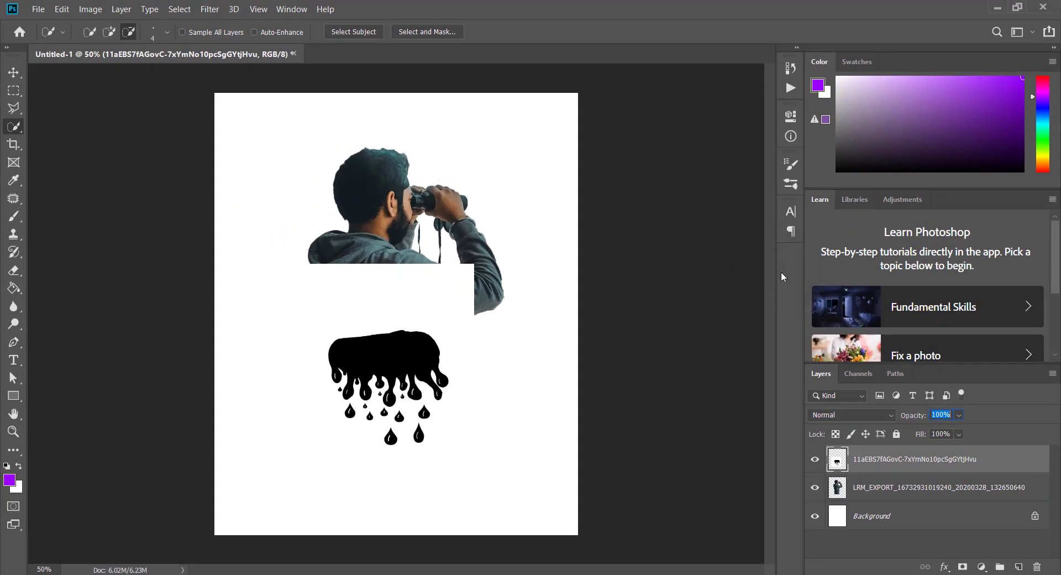
{"action": "left_click", "coordinate": [862, 414]}
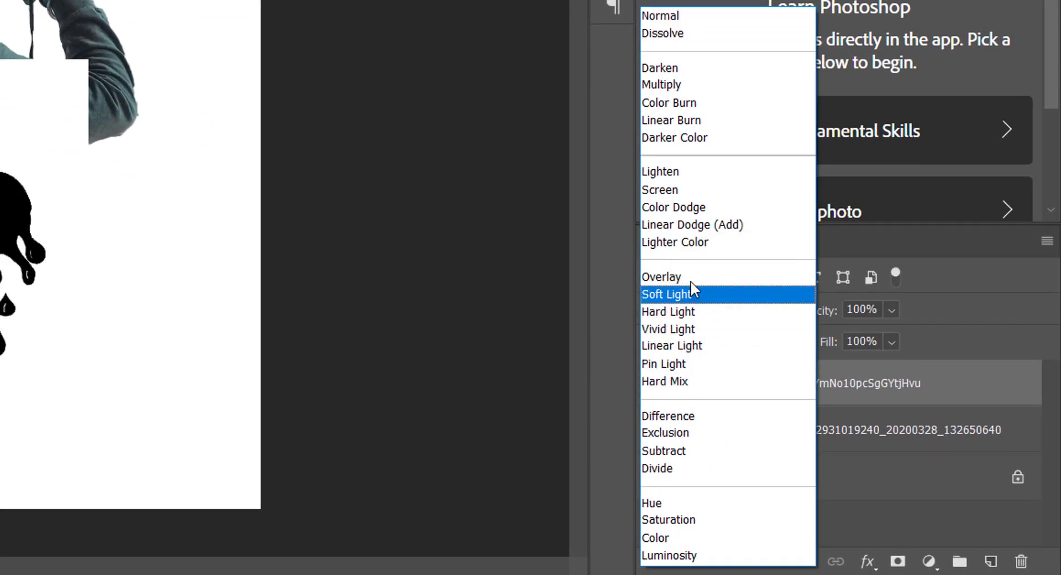
{"action": "left_click", "coordinate": [694, 190]}
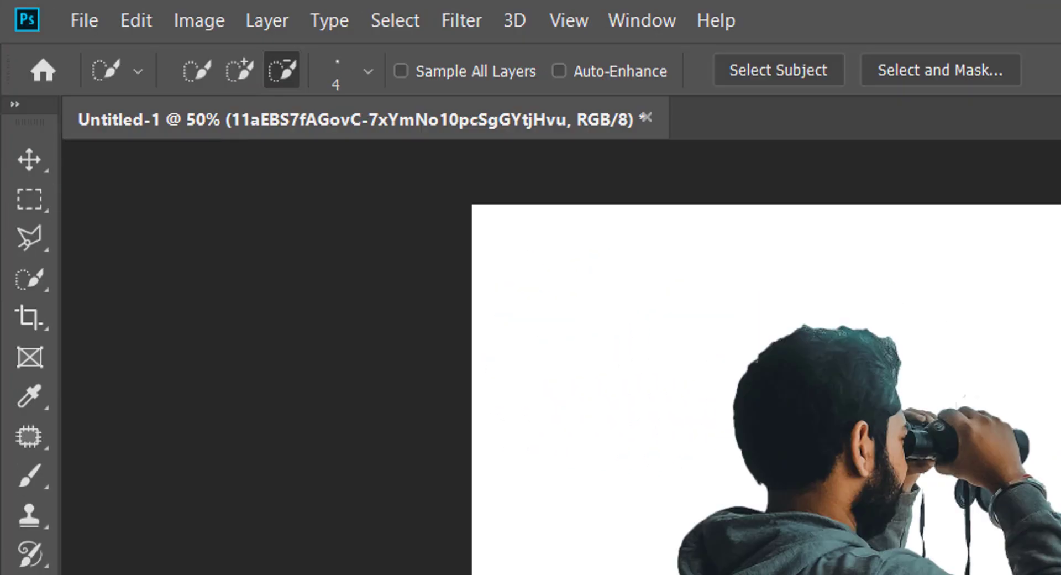
Erase the white band over the hoodie with a 200 px Eraser, keeping the hanging drips
{"action": "left_click", "coordinate": [15, 273]}
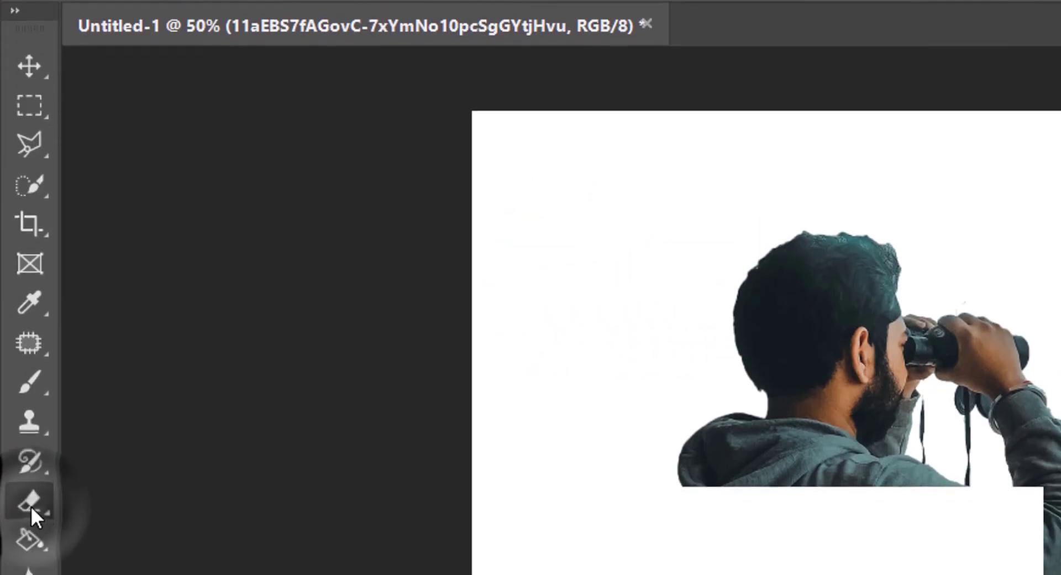
{"action": "right_click", "coordinate": [45, 264]}
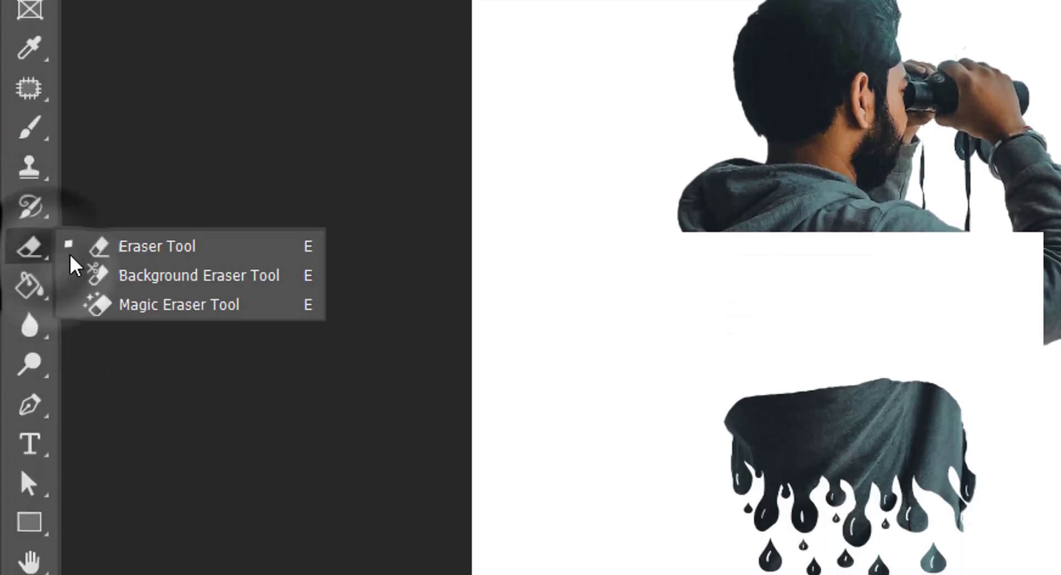
{"action": "left_click", "coordinate": [131, 249]}
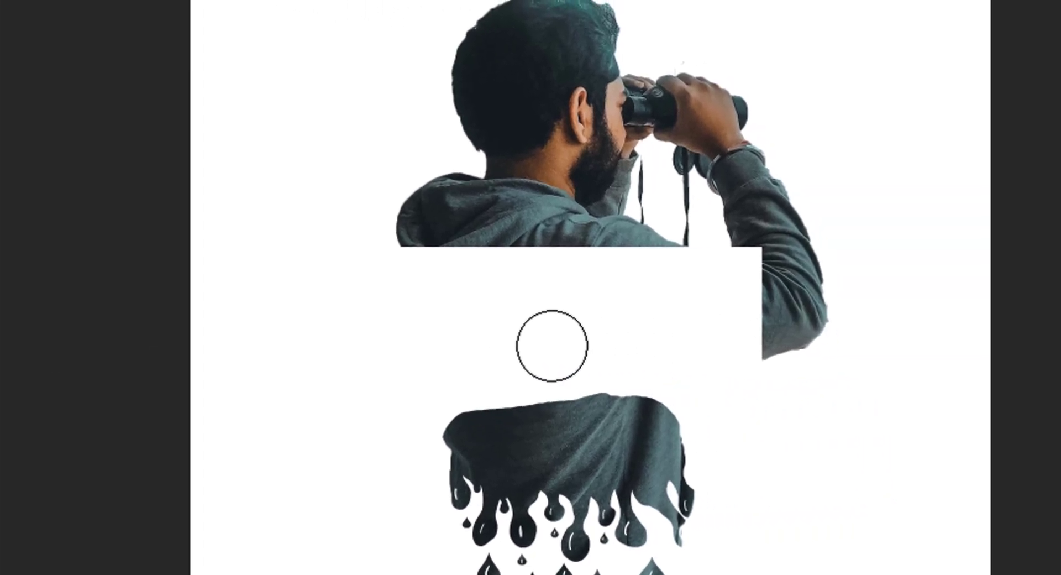
{"action": "key", "text": "bracketright"}
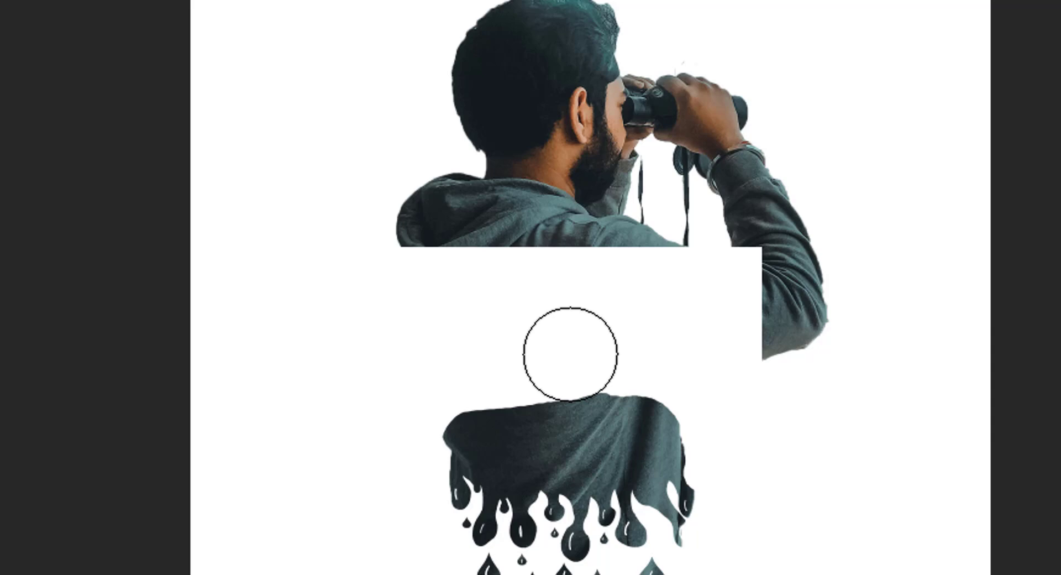
{"action": "mouse_move", "coordinate": [570, 354]}
{"action": "left_mouse_down"}
{"action": "mouse_move", "coordinate": [432, 400]}
{"action": "mouse_move", "coordinate": [687, 329]}
{"action": "mouse_move", "coordinate": [426, 382]}
{"action": "mouse_move", "coordinate": [373, 415]}
{"action": "mouse_move", "coordinate": [784, 390]}
{"action": "mouse_move", "coordinate": [575, 390]}
{"action": "mouse_move", "coordinate": [763, 325]}
{"action": "mouse_move", "coordinate": [551, 288]}
{"action": "mouse_move", "coordinate": [799, 185]}
{"action": "mouse_move", "coordinate": [793, 348]}
{"action": "mouse_move", "coordinate": [753, 367]}
{"action": "left_mouse_up"}
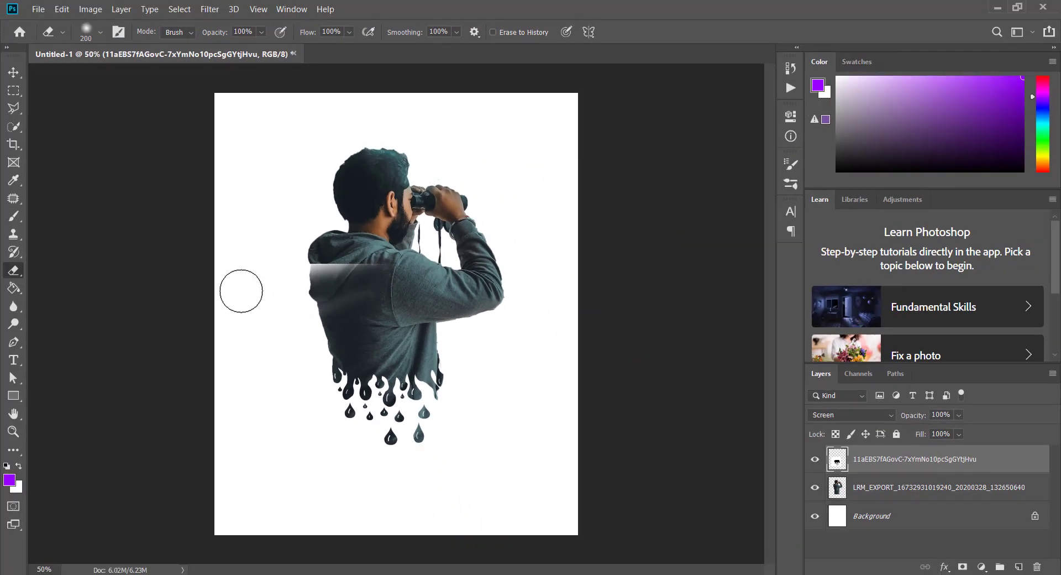
{"action": "mouse_move", "coordinate": [241, 291]}
{"action": "left_mouse_down"}
{"action": "mouse_move", "coordinate": [413, 267]}
{"action": "mouse_move", "coordinate": [304, 320]}
{"action": "mouse_move", "coordinate": [304, 254]}
{"action": "mouse_move", "coordinate": [340, 263]}
{"action": "left_mouse_up"}
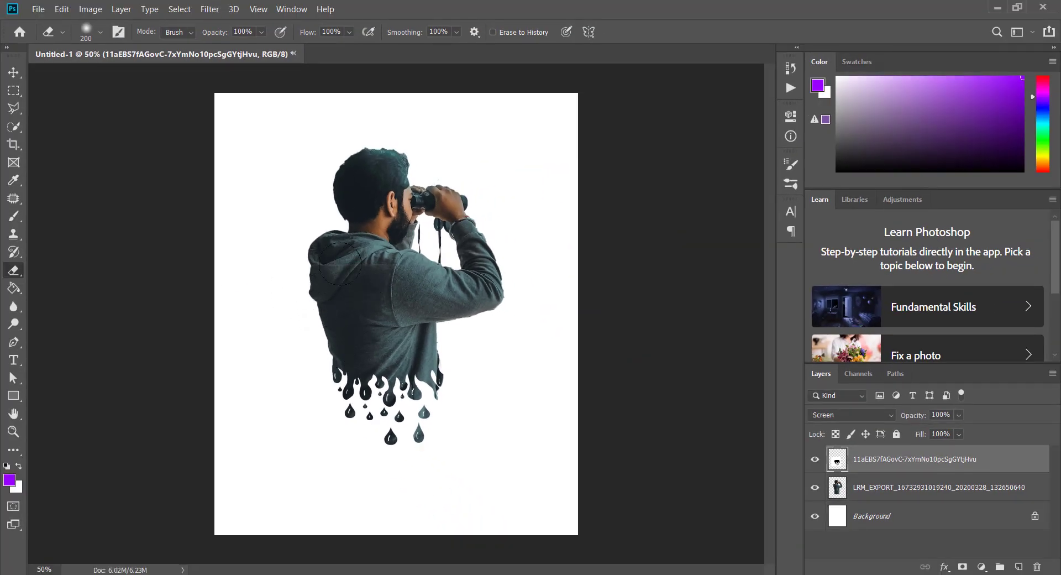
{"action": "left_click_drag", "start_coordinate": [428, 271], "coordinate": [274, 320]}
{"action": "mouse_move", "coordinate": [441, 347]}
{"action": "left_mouse_down"}
{"action": "mouse_move", "coordinate": [509, 386]}
{"action": "mouse_move", "coordinate": [441, 308]}
{"action": "mouse_move", "coordinate": [272, 273]}
{"action": "mouse_move", "coordinate": [273, 327]}
{"action": "mouse_move", "coordinate": [293, 273]}
{"action": "mouse_move", "coordinate": [269, 208]}
{"action": "mouse_move", "coordinate": [308, 224]}
{"action": "mouse_move", "coordinate": [487, 242]}
{"action": "mouse_move", "coordinate": [494, 271]}
{"action": "mouse_move", "coordinate": [341, 160]}
{"action": "mouse_move", "coordinate": [324, 265]}
{"action": "mouse_move", "coordinate": [331, 313]}
{"action": "mouse_move", "coordinate": [297, 354]}
{"action": "mouse_move", "coordinate": [265, 260]}
{"action": "mouse_move", "coordinate": [283, 384]}
{"action": "mouse_move", "coordinate": [251, 311]}
{"action": "left_mouse_up"}
Group the man and drip layers into Group 1, discard a trial gradient fill, and swap colours
{"action": "left_click", "coordinate": [891, 498], "text": "shift"}
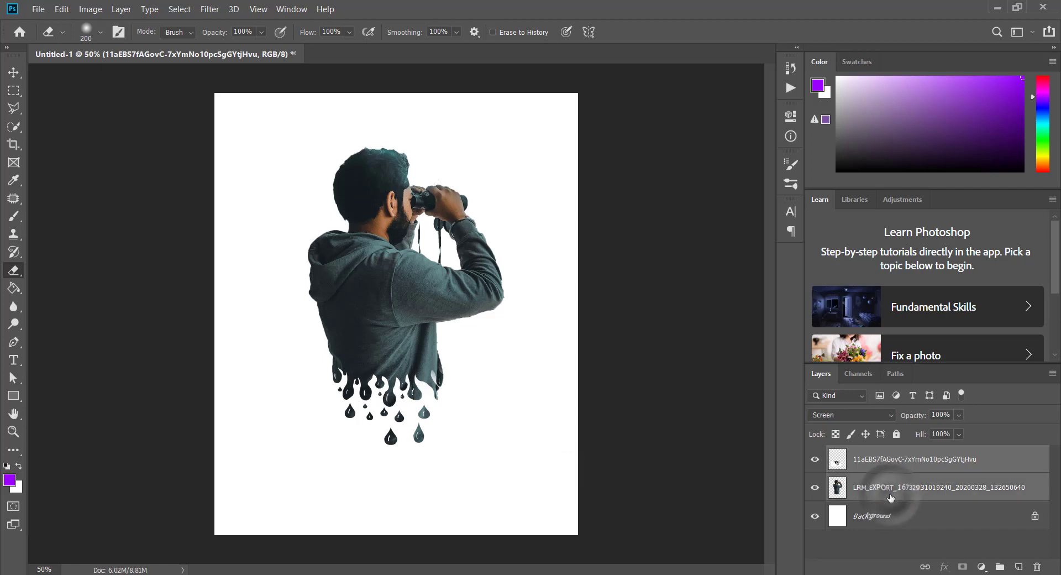
{"action": "key", "text": "ctrl+g"}
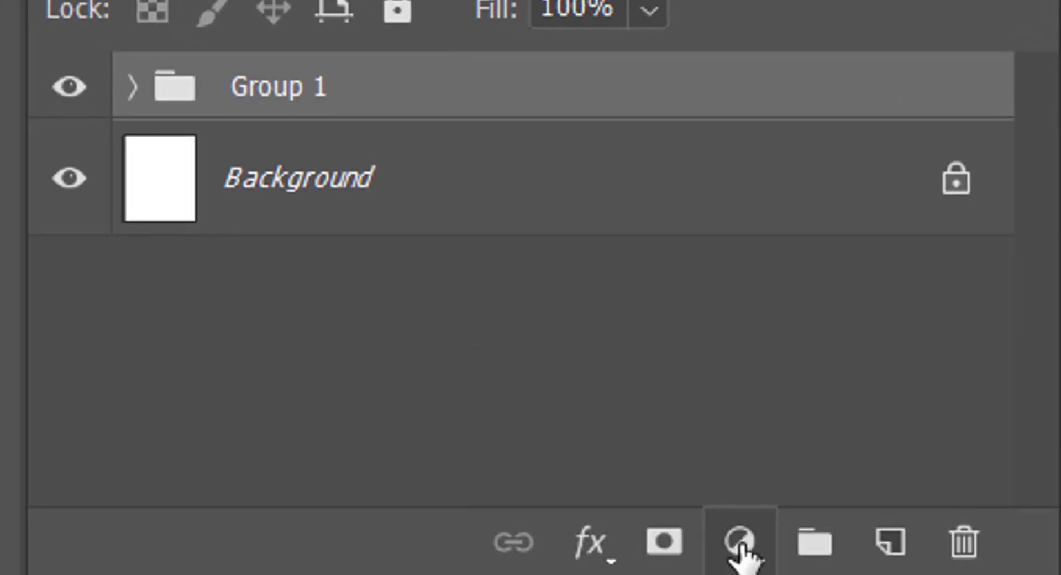
{"action": "left_click", "coordinate": [741, 544]}
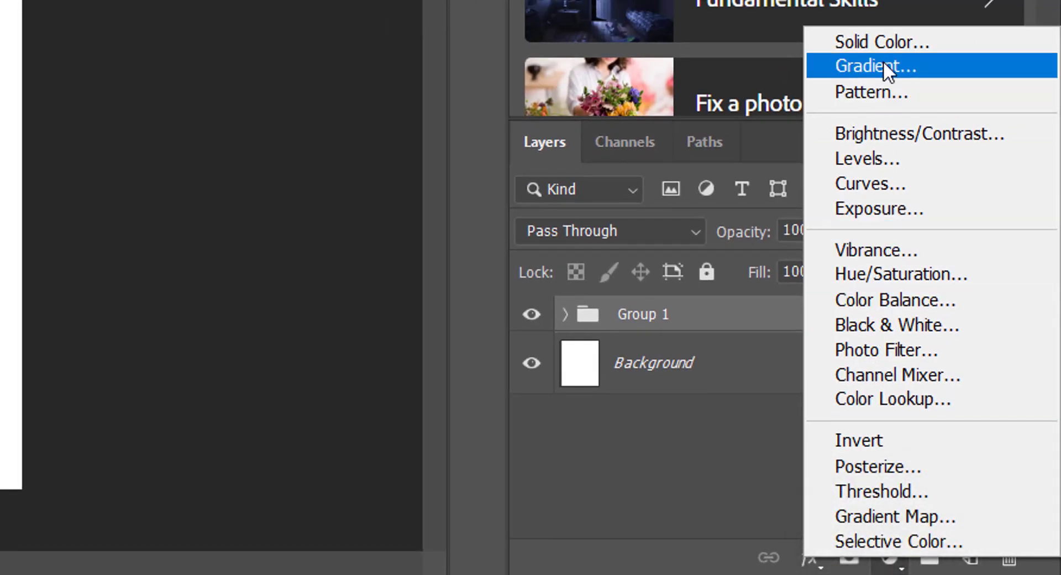
{"action": "left_click", "coordinate": [883, 64]}
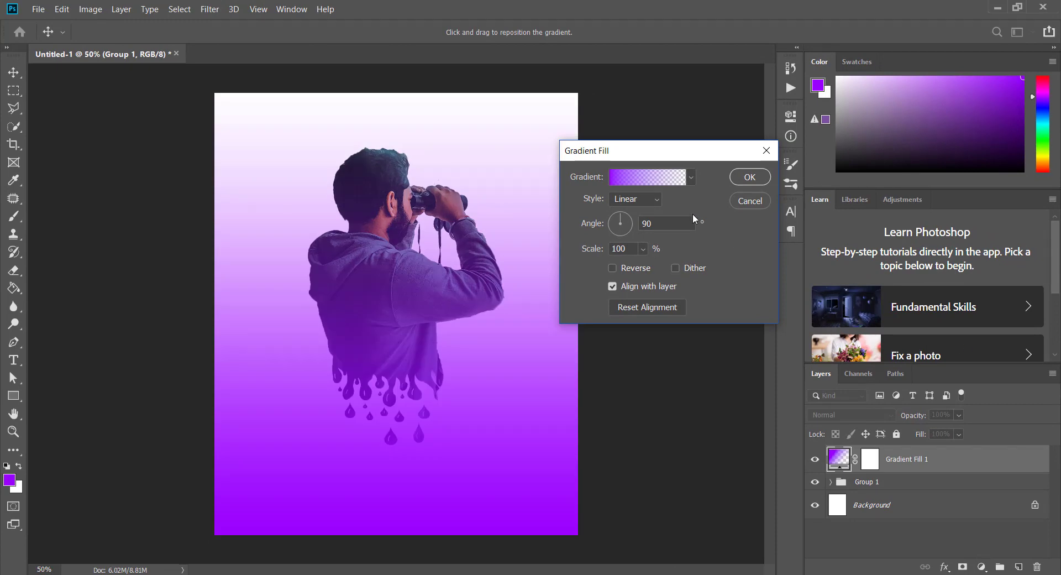
{"action": "left_click", "coordinate": [766, 151]}
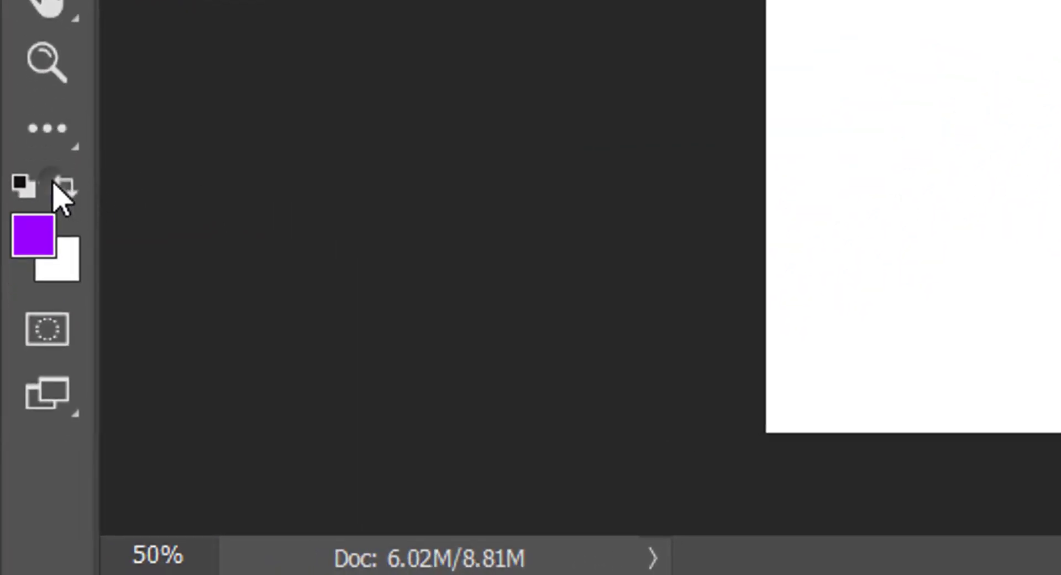
{"action": "left_click", "coordinate": [51, 179]}
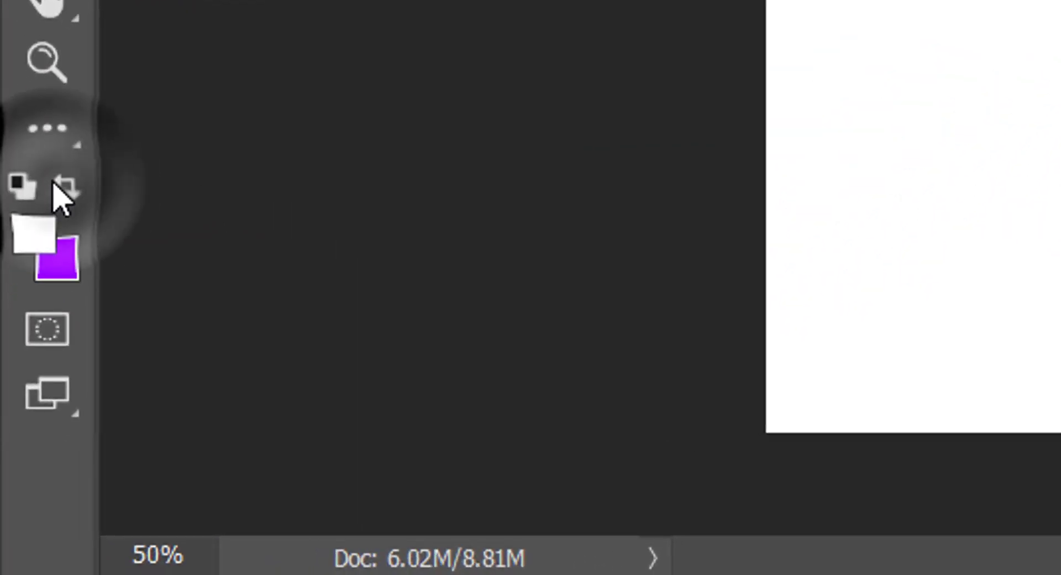
Reset colours to black and white and add a Neutral Density Gradient Fill layer
{"action": "left_click", "coordinate": [23, 186]}
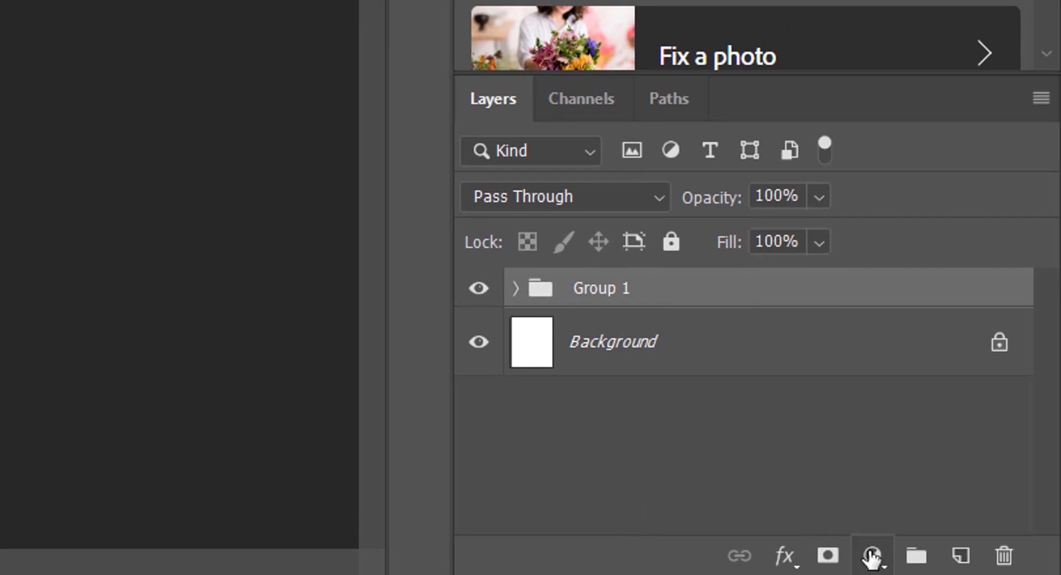
{"action": "left_click", "coordinate": [872, 554]}
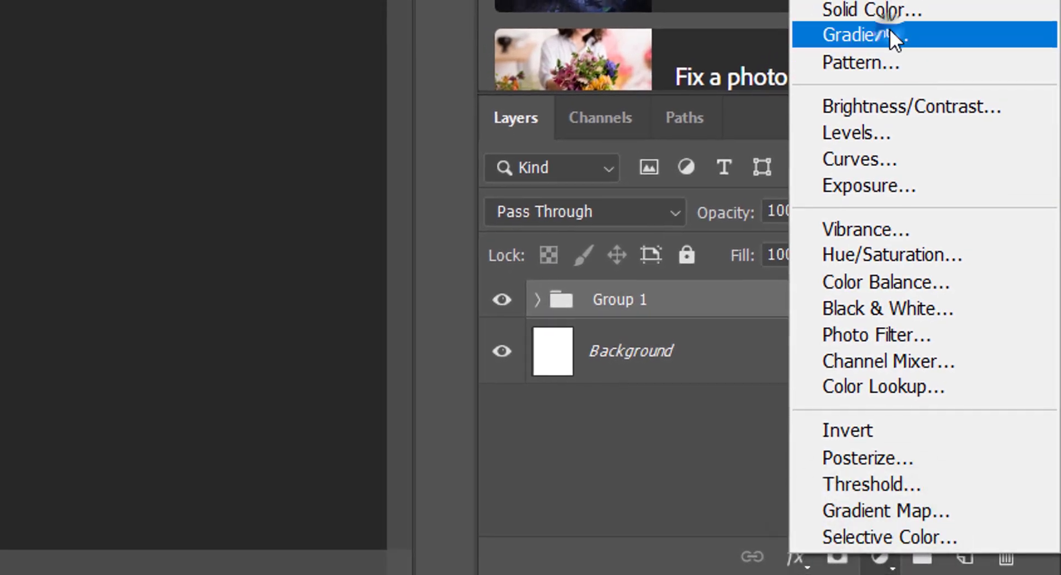
{"action": "left_click", "coordinate": [892, 32]}
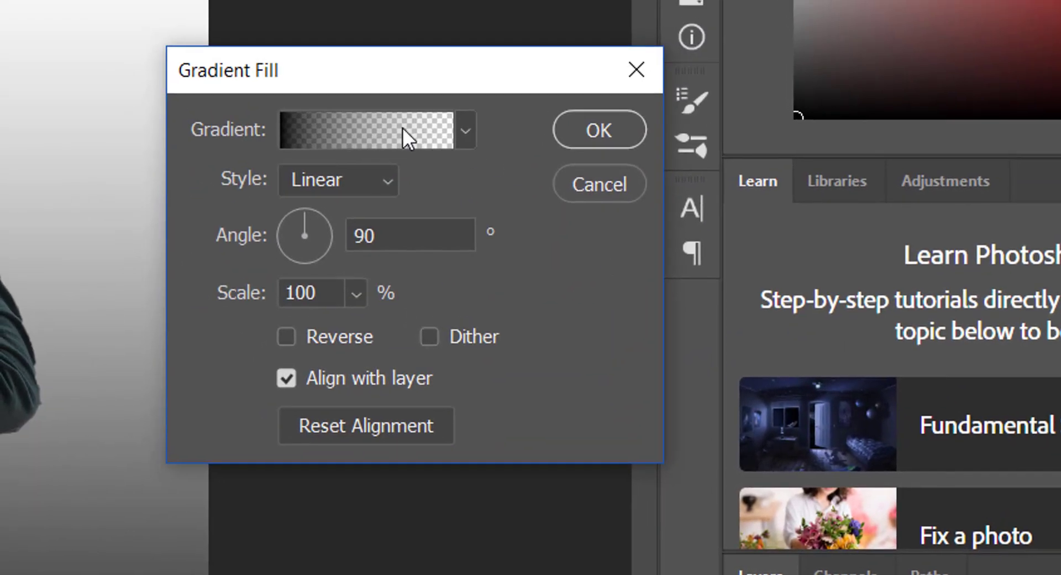
{"action": "left_click", "coordinate": [402, 130]}
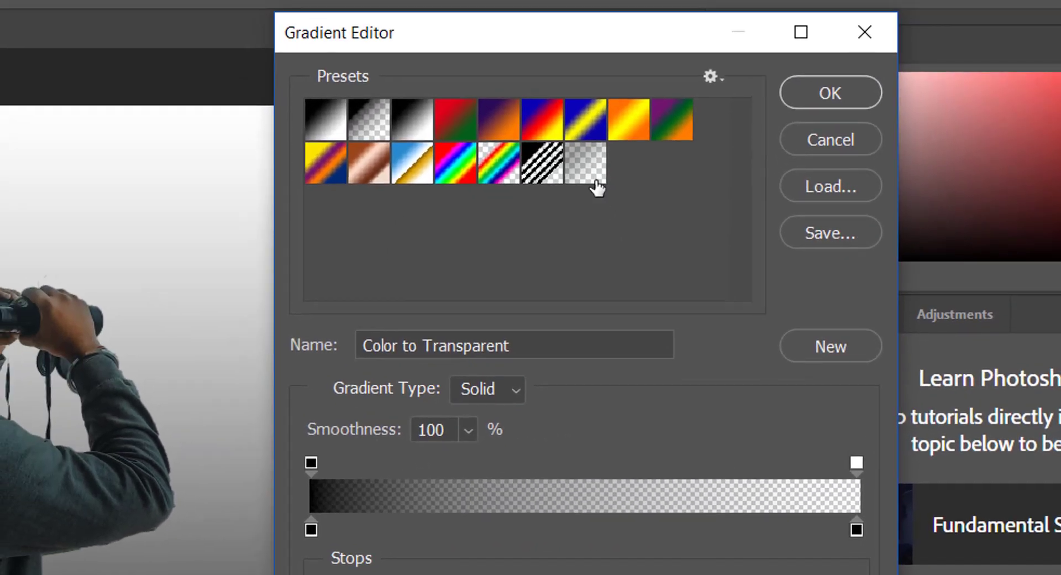
{"action": "left_click", "coordinate": [595, 182]}
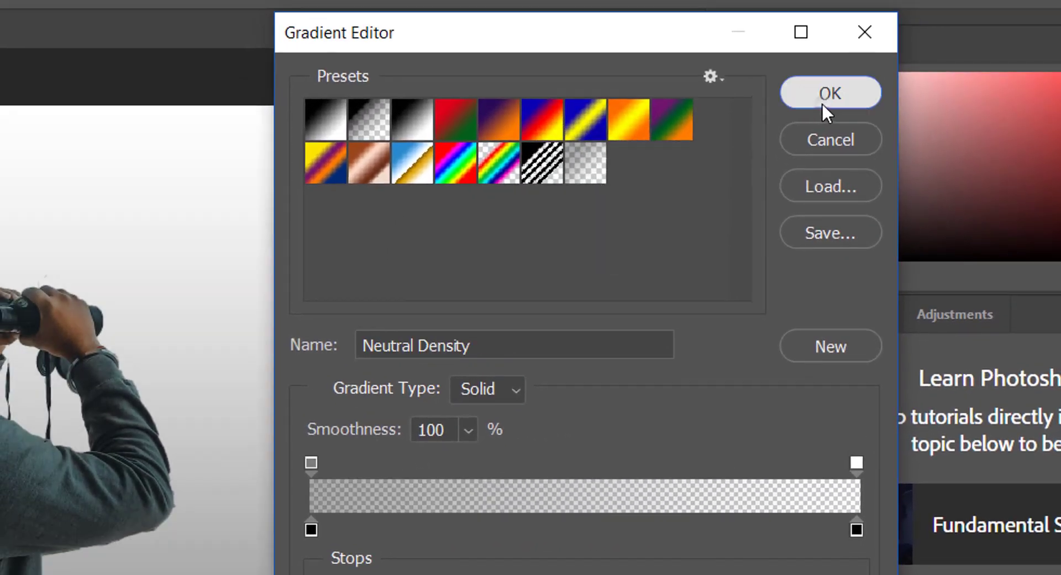
{"action": "left_click", "coordinate": [821, 102]}
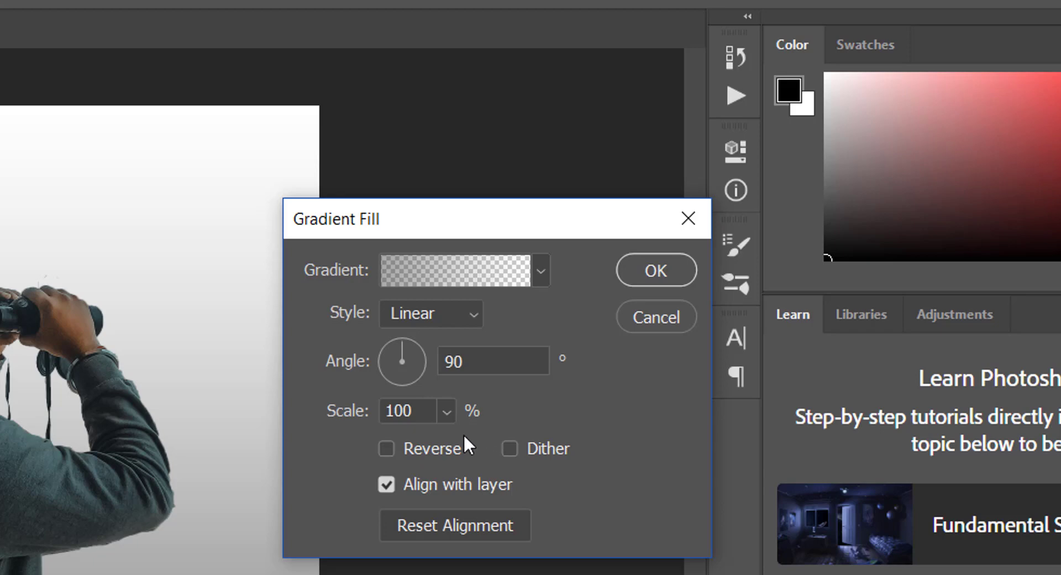
Set the gradient to 169% scale, reversed, Radial style, and apply it
{"action": "left_click", "coordinate": [424, 410]}
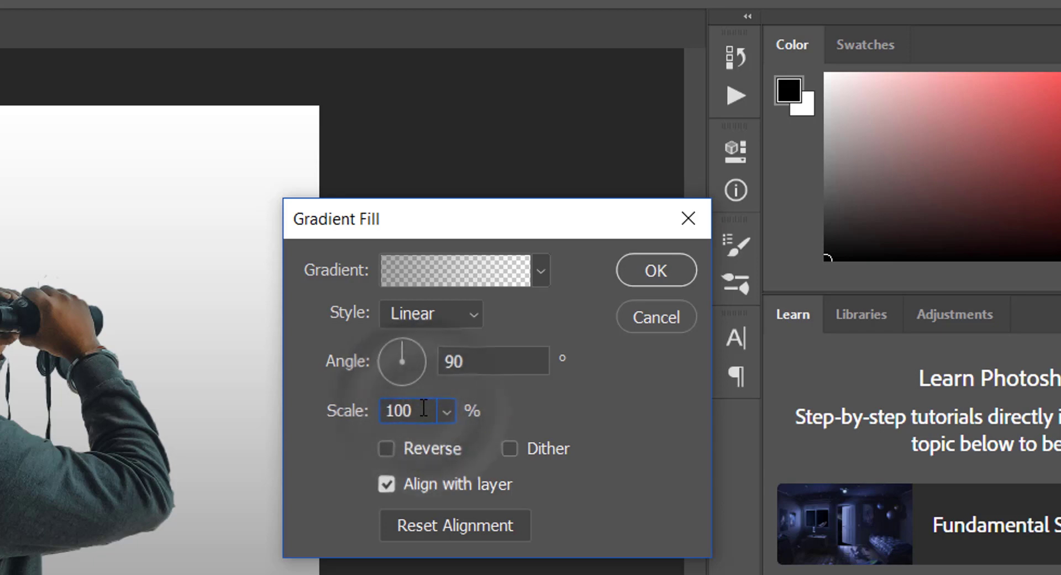
{"action": "key", "text": "BackSpace"}
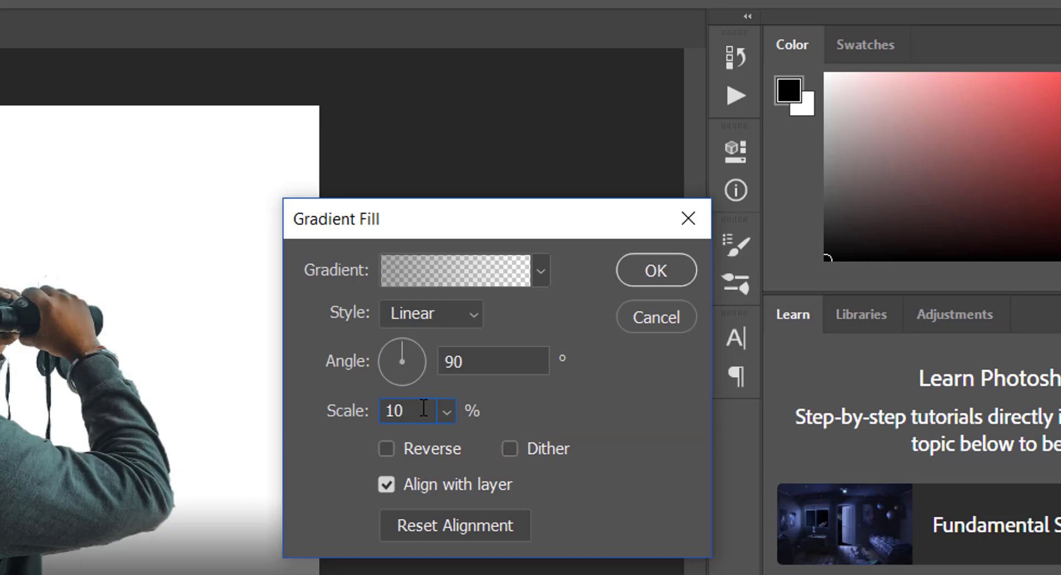
{"action": "key", "text": "BackSpace"}
{"action": "type", "text": "69"}
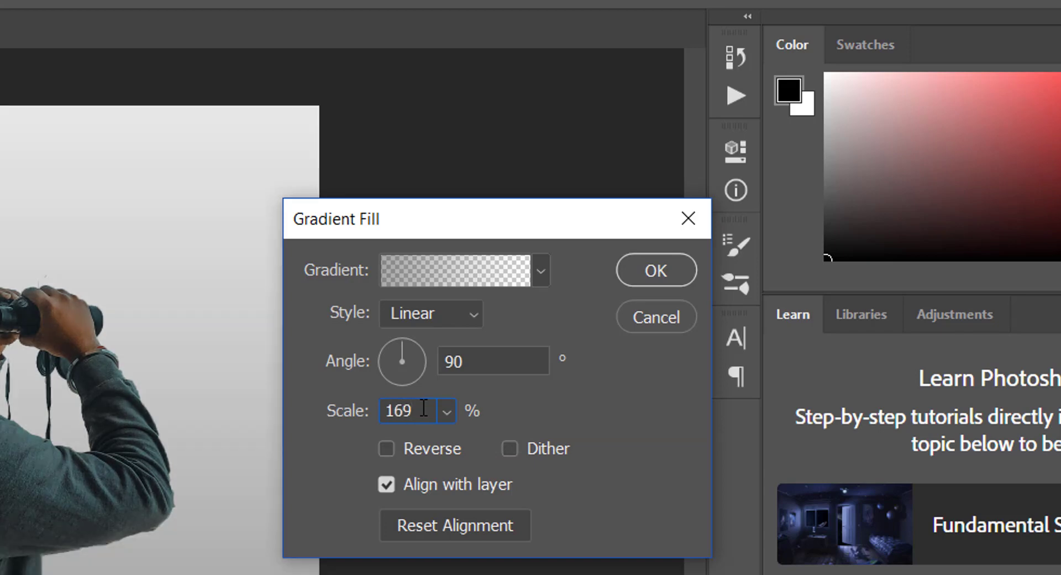
{"action": "left_click", "coordinate": [386, 448]}
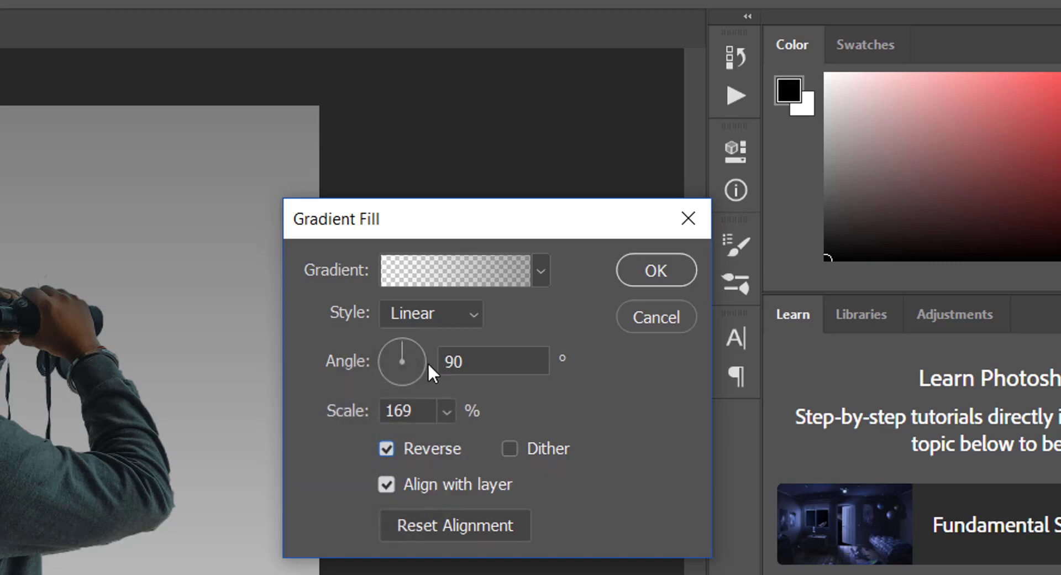
{"action": "left_click", "coordinate": [454, 302]}
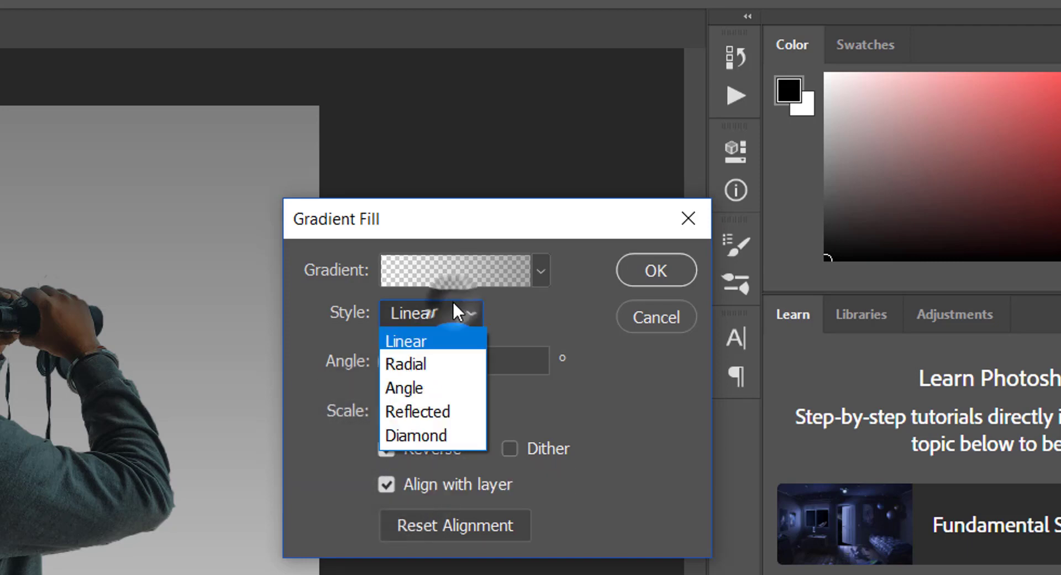
{"action": "left_click", "coordinate": [444, 362]}
{"action": "left_click", "coordinate": [652, 271]}
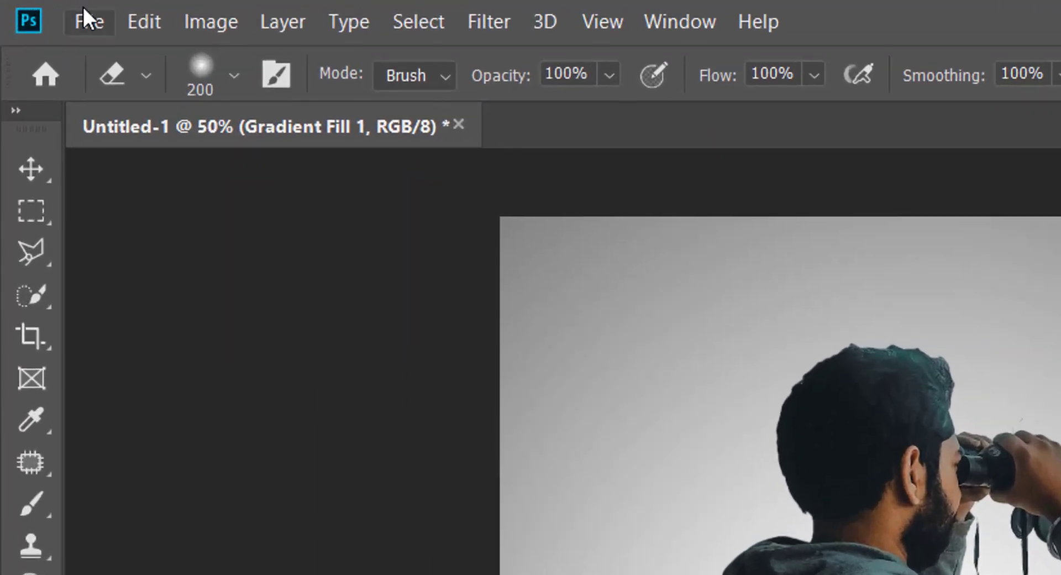
Place the white circle PNG 20200417_121535 into the document as an embedded layer
{"action": "left_click", "coordinate": [37, 9]}
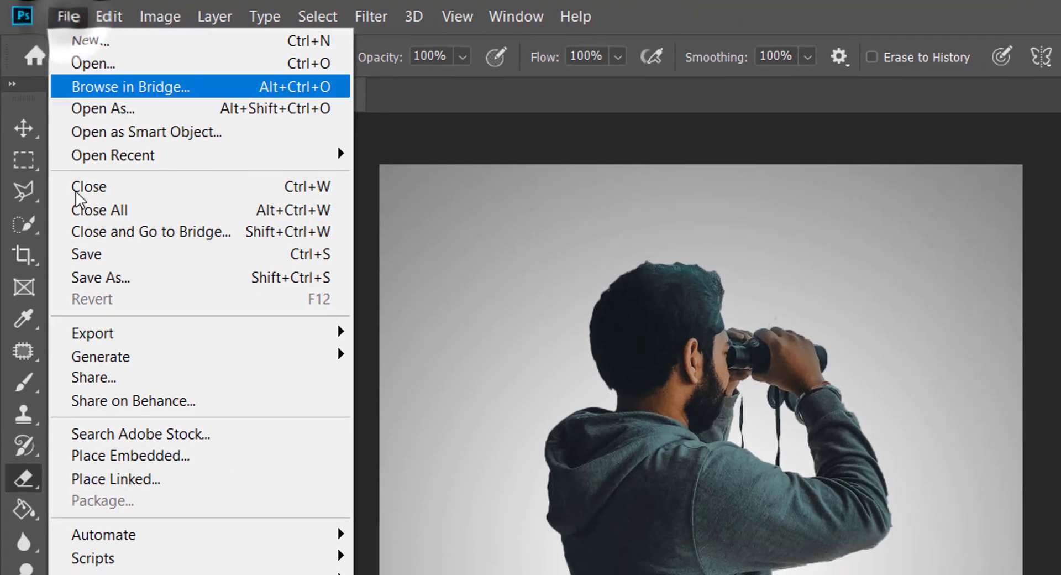
{"action": "left_click", "coordinate": [169, 445]}
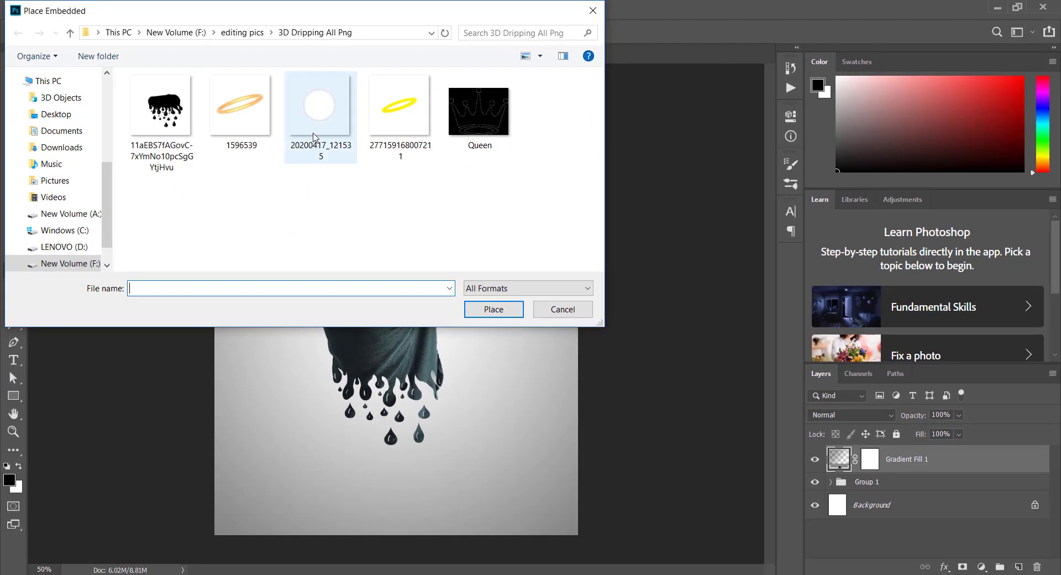
{"action": "left_click", "coordinate": [319, 107]}
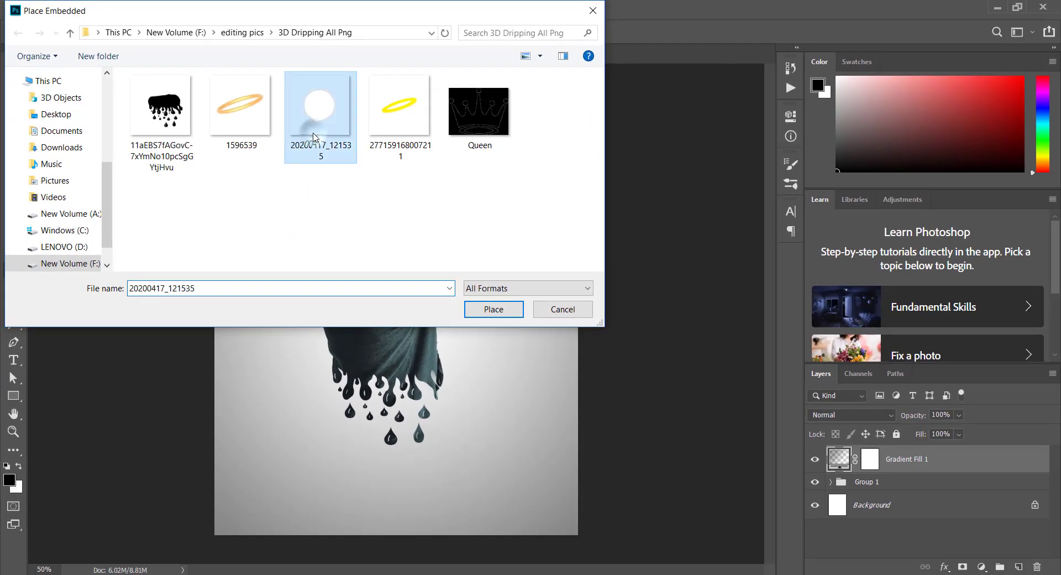
{"action": "left_click", "coordinate": [485, 311]}
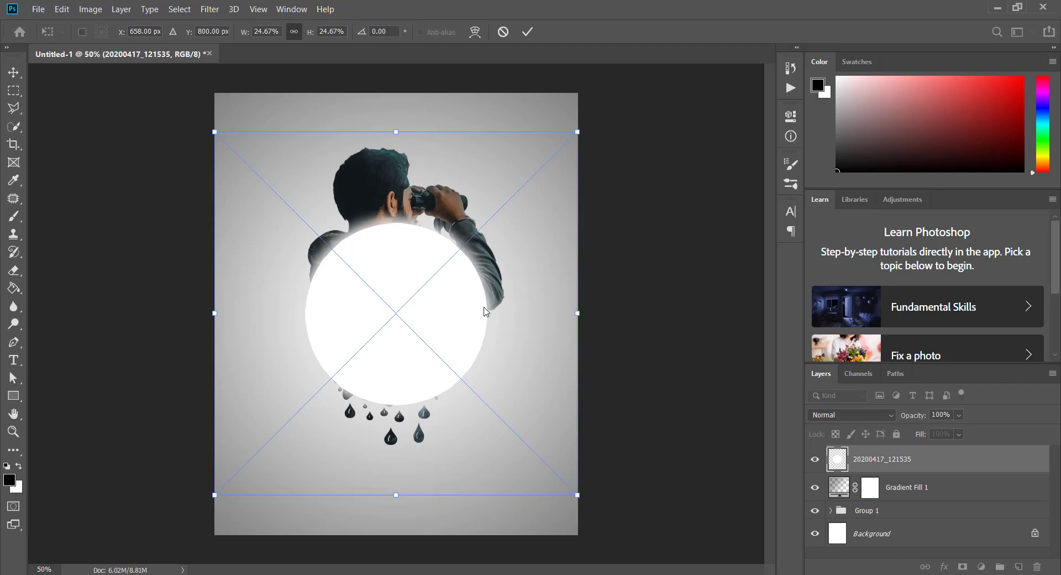
Scale the circle up to 29.93%, move it toward the canvas centre, rotate slightly and commit
{"action": "key", "text": "ctrl+minus"}
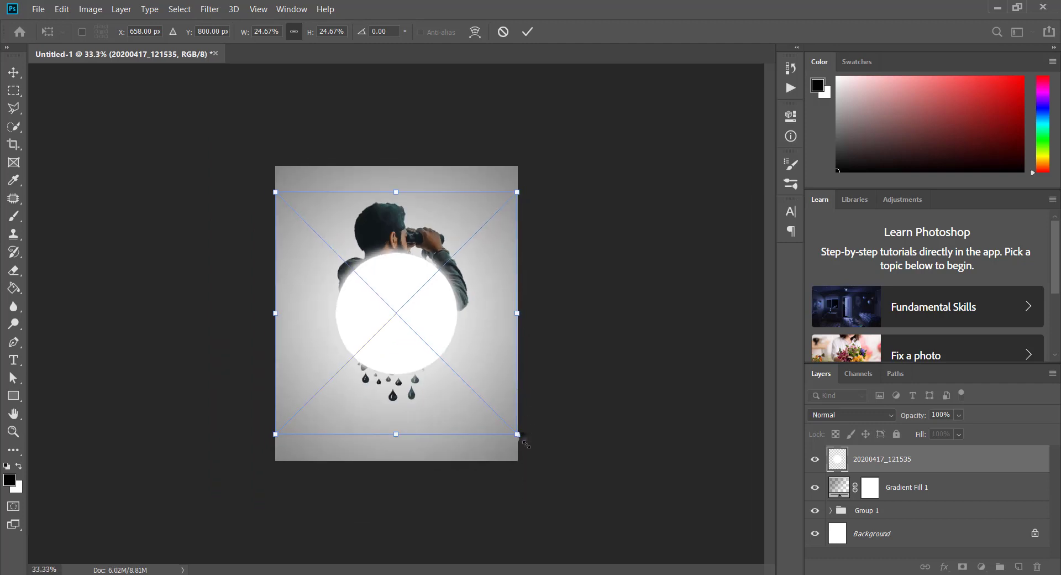
{"action": "left_click_drag", "start_coordinate": [519, 434], "coordinate": [565, 499]}
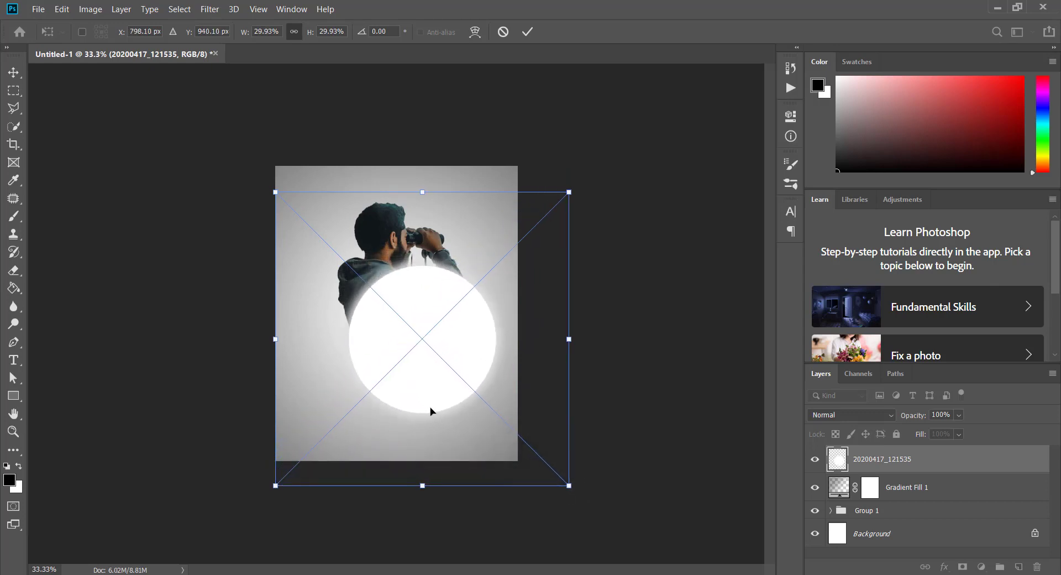
{"action": "left_click_drag", "start_coordinate": [419, 402], "coordinate": [399, 366]}
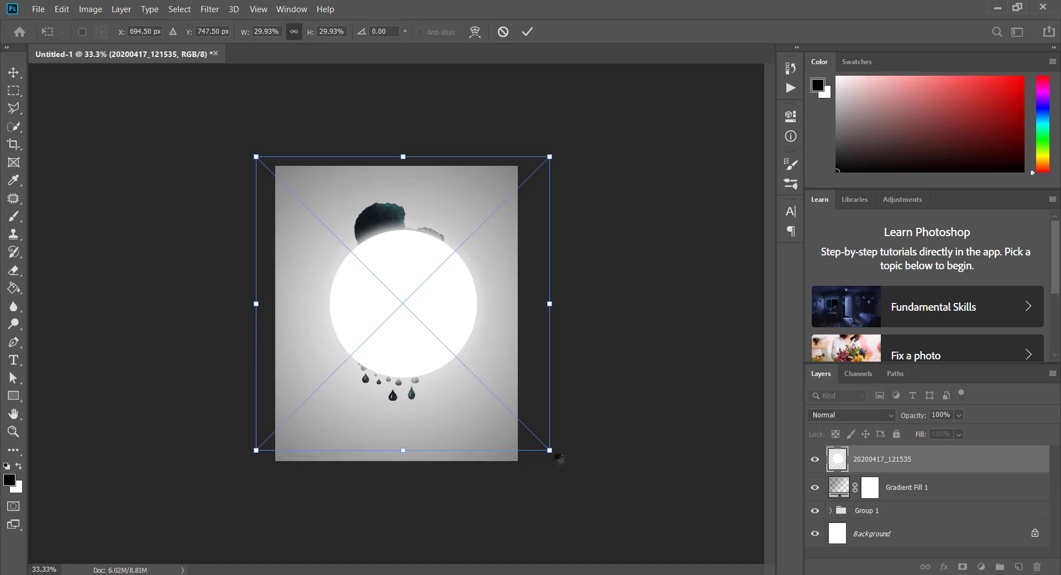
{"action": "left_click_drag", "start_coordinate": [560, 458], "coordinate": [566, 461]}
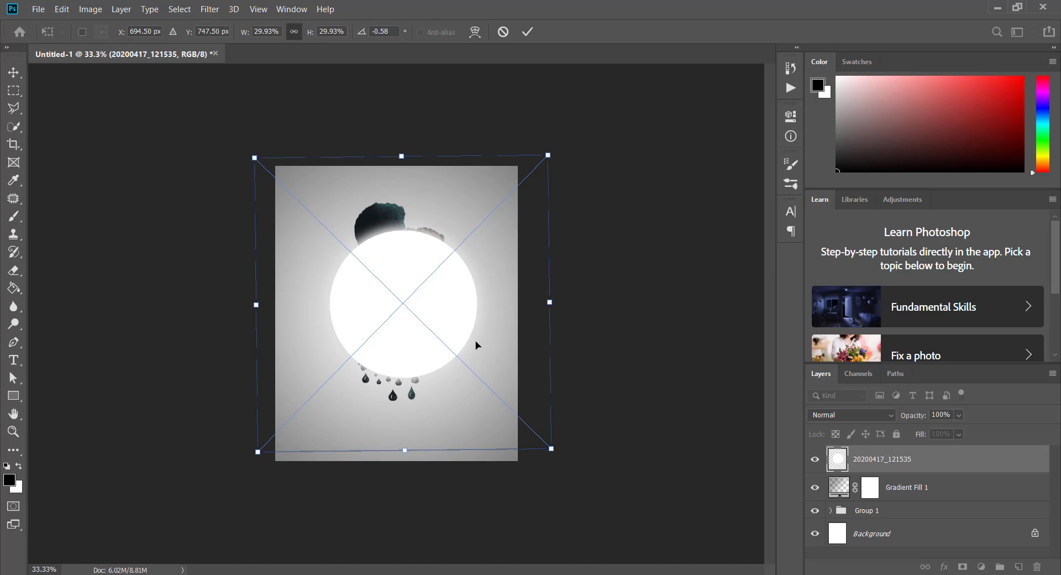
{"action": "left_click", "coordinate": [529, 31]}
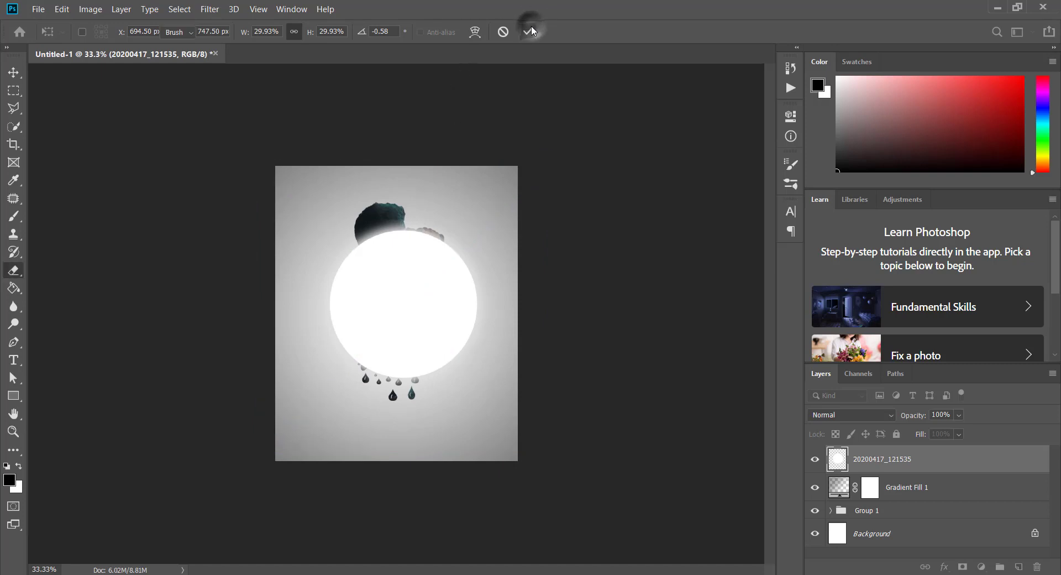
Move the circle layer down the stack to sit below Group 1
{"action": "left_click", "coordinate": [954, 471]}
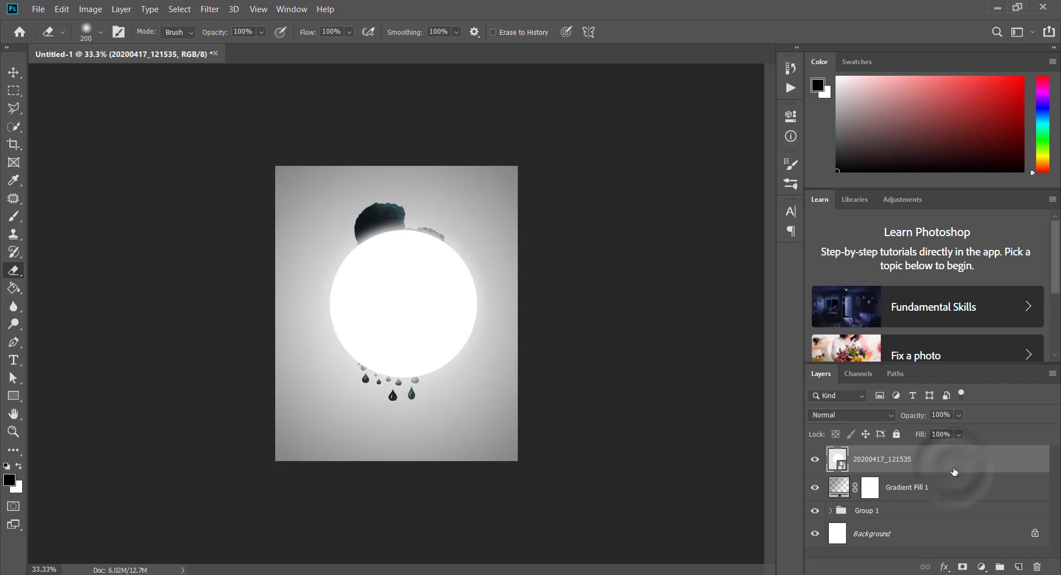
{"action": "left_click", "coordinate": [954, 471]}
{"action": "key", "text": "h"}
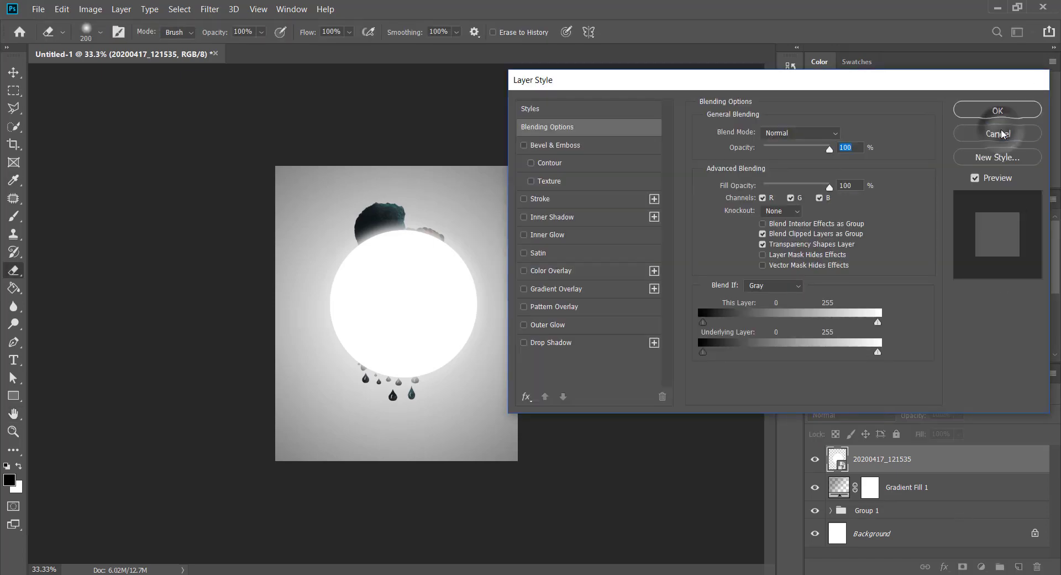
{"action": "left_click", "coordinate": [997, 109]}
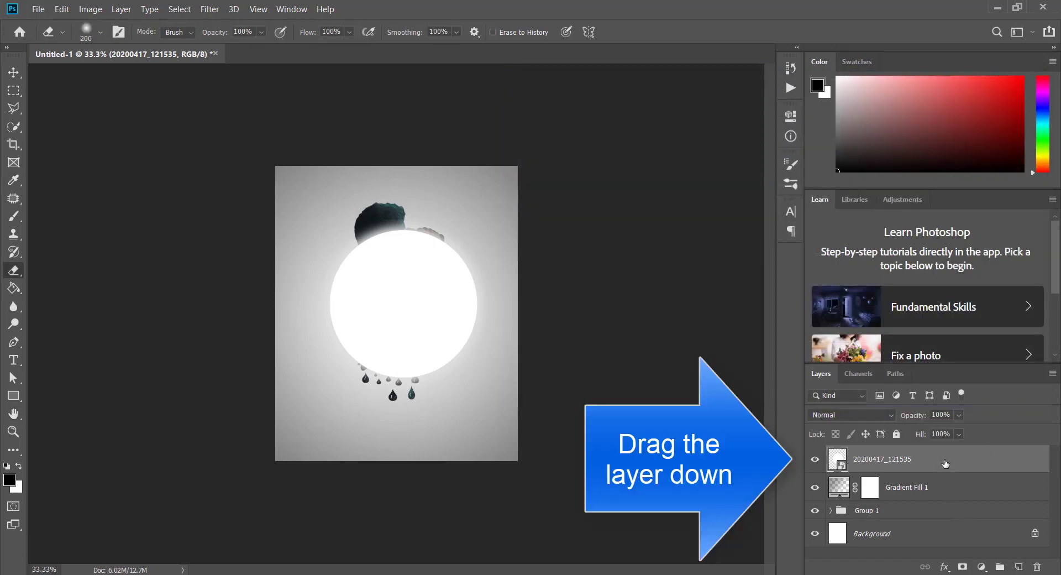
{"action": "left_click_drag", "start_coordinate": [945, 463], "coordinate": [949, 512]}
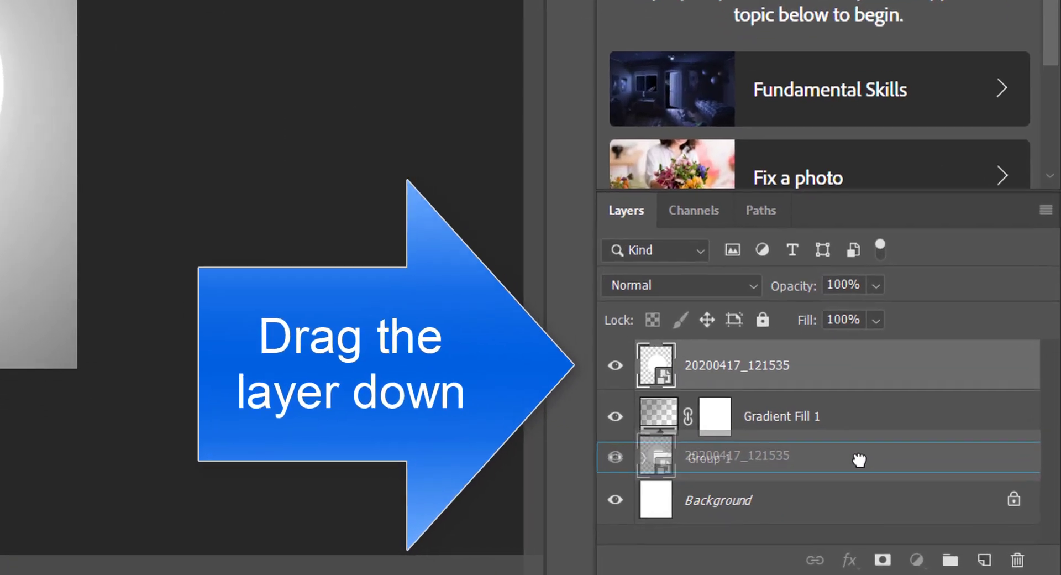
{"action": "left_click_drag", "start_coordinate": [859, 460], "coordinate": [855, 466]}
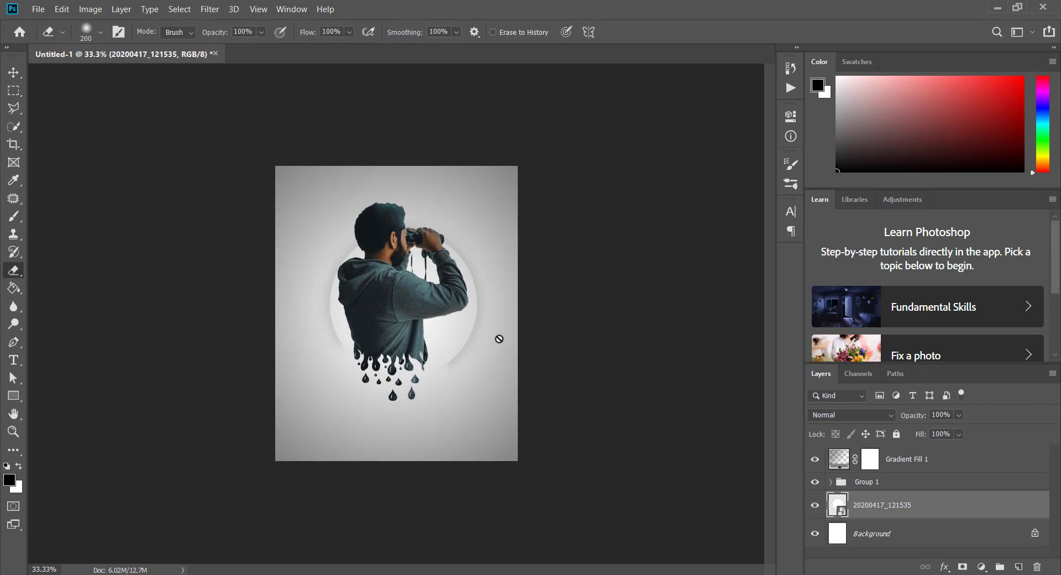
Enlarge the circle to 33.27%, centre it behind the man and rotate it slightly
{"action": "key", "text": "ctrl+t"}
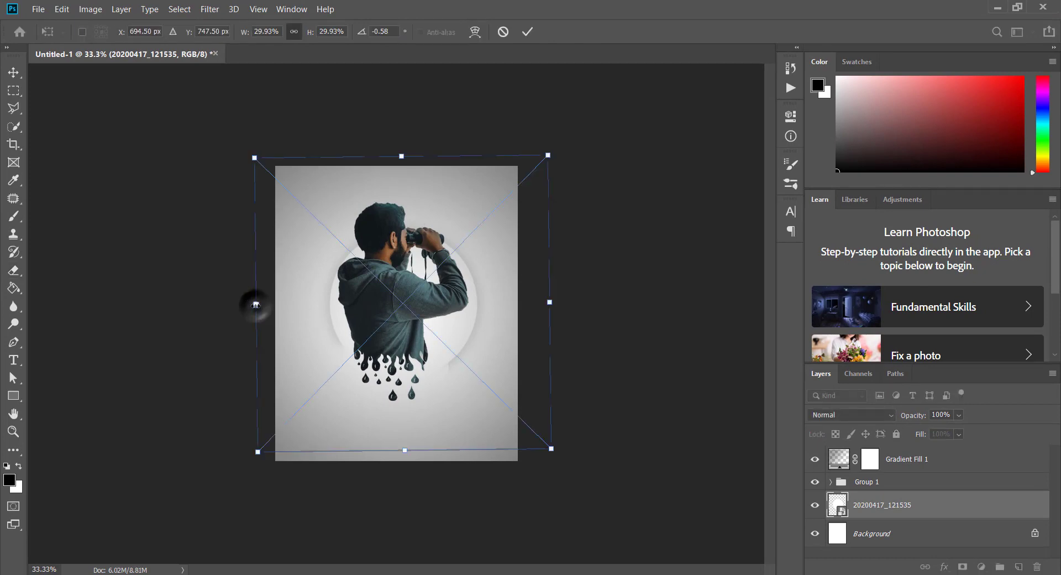
{"action": "left_click_drag", "start_coordinate": [255, 305], "coordinate": [233, 304]}
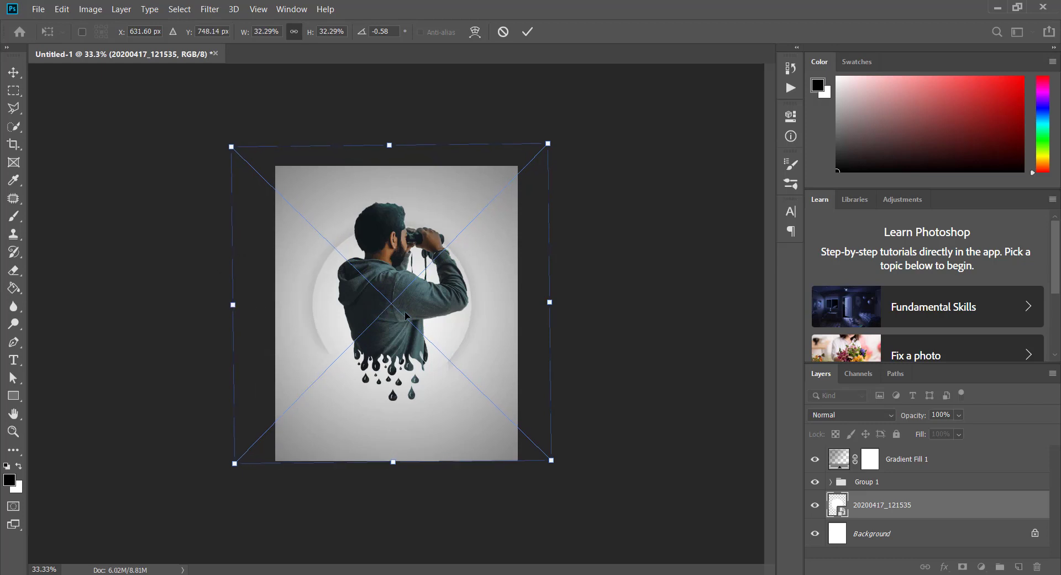
{"action": "left_click_drag", "start_coordinate": [405, 315], "coordinate": [404, 310]}
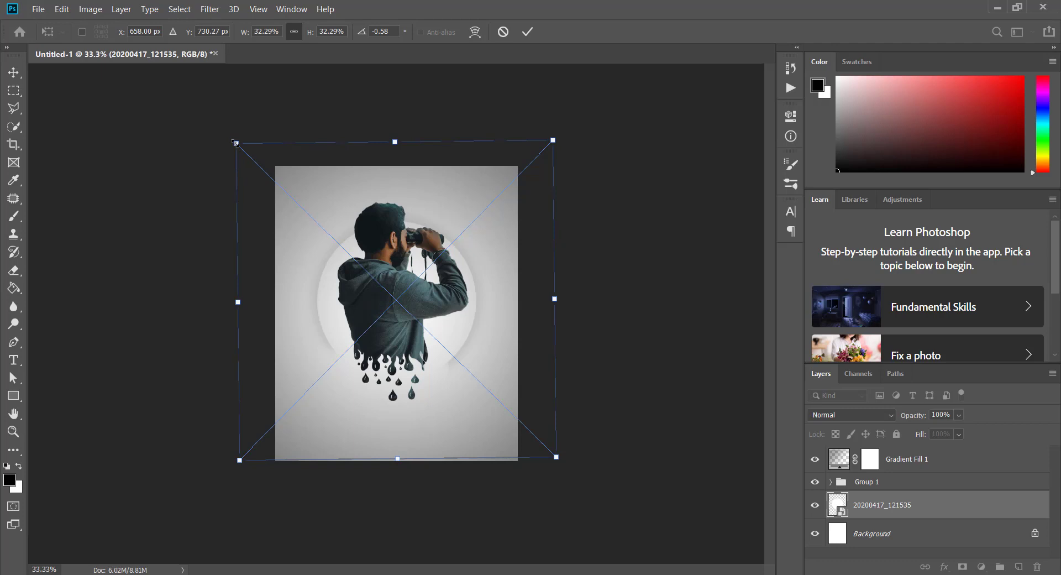
{"action": "mouse_move", "coordinate": [222, 139]}
{"action": "left_mouse_down"}
{"action": "mouse_move", "coordinate": [217, 128]}
{"action": "mouse_move", "coordinate": [229, 134]}
{"action": "left_mouse_up"}
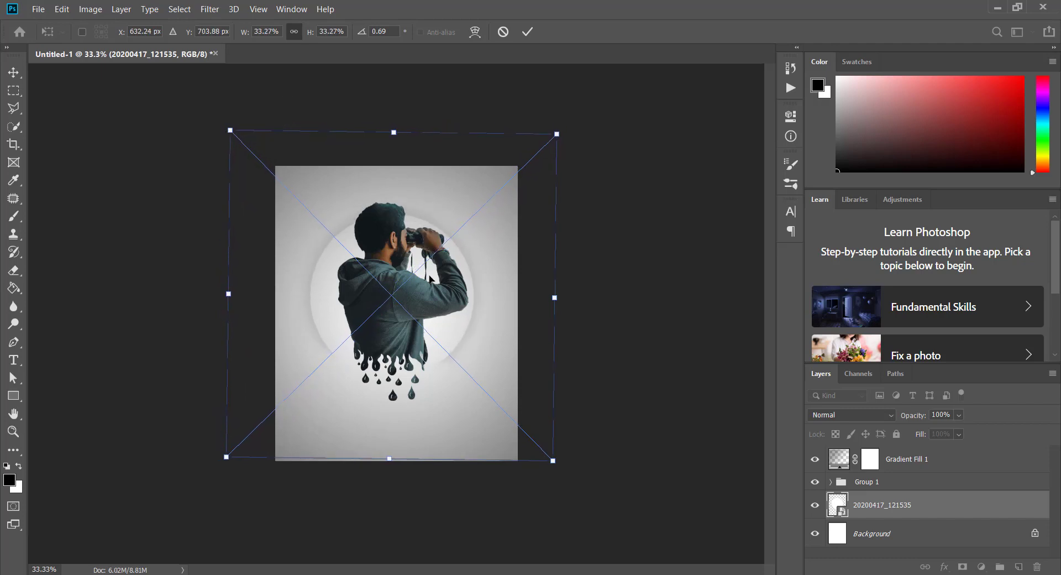
{"action": "left_click", "coordinate": [529, 32]}
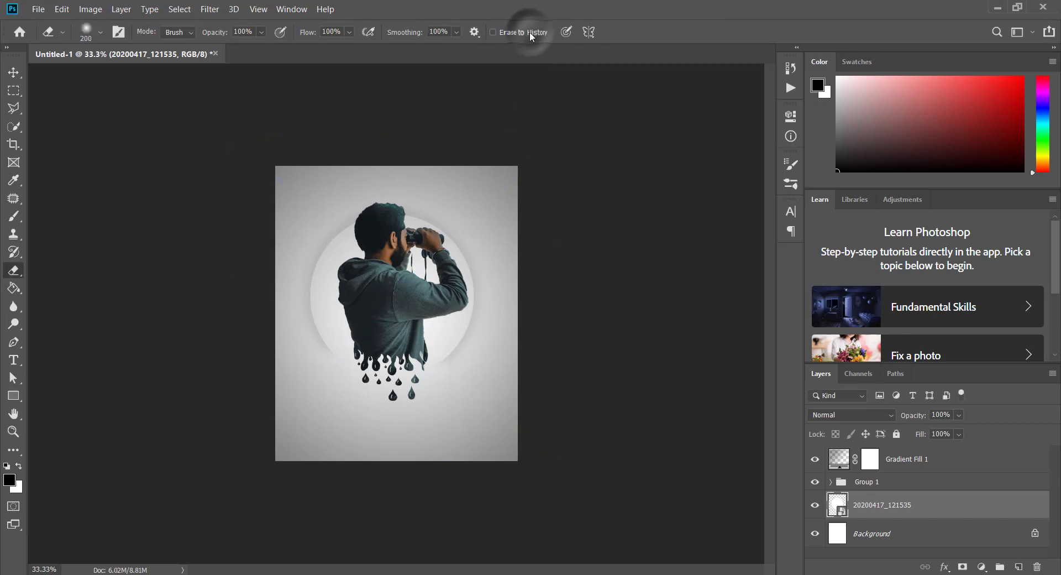
{"action": "left_click", "coordinate": [956, 461]}
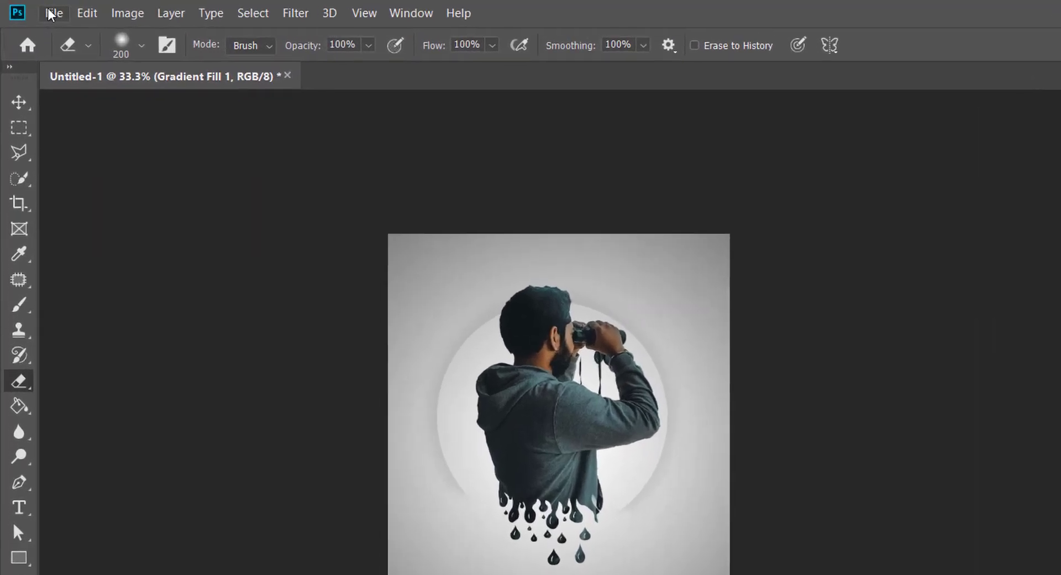
{"action": "left_click", "coordinate": [50, 13]}
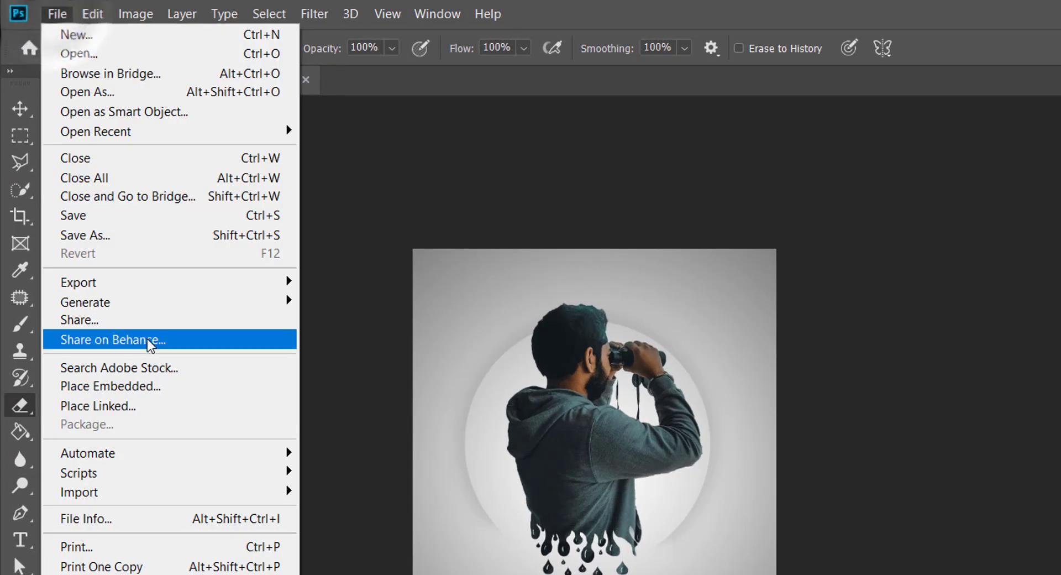
{"action": "left_click", "coordinate": [158, 384]}
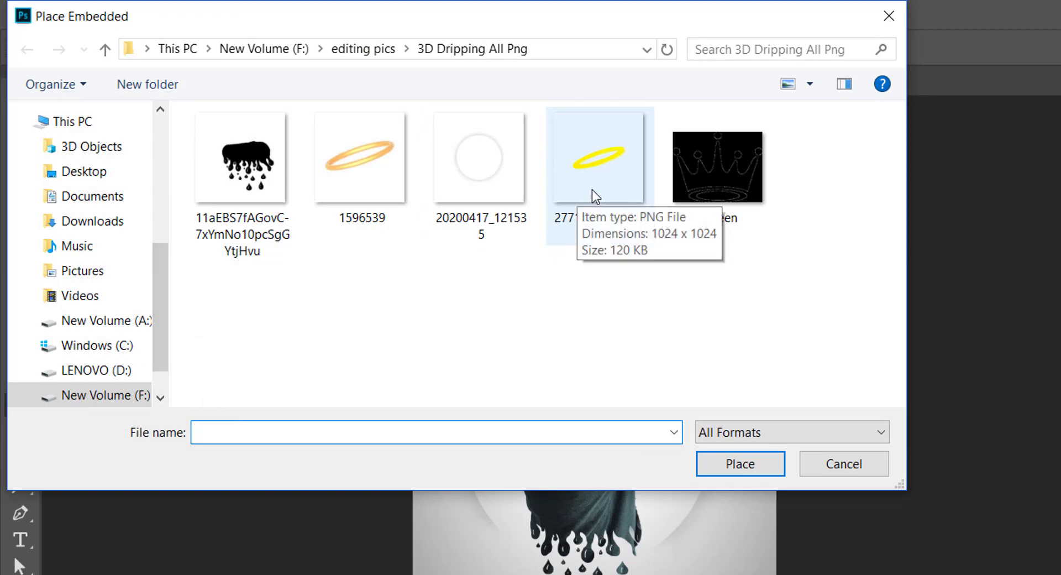
{"action": "left_click", "coordinate": [592, 190]}
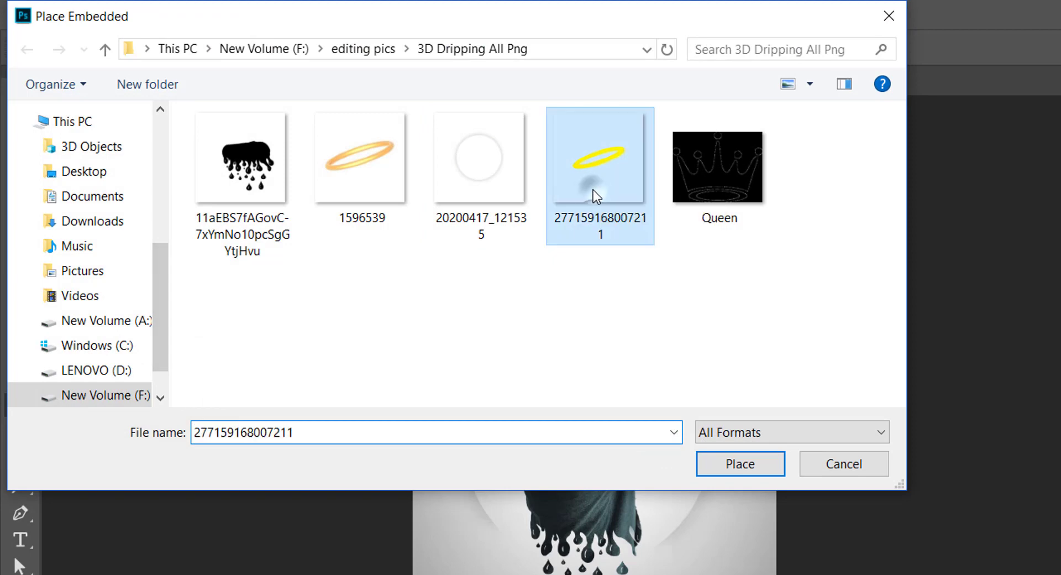
{"action": "left_click", "coordinate": [740, 465]}
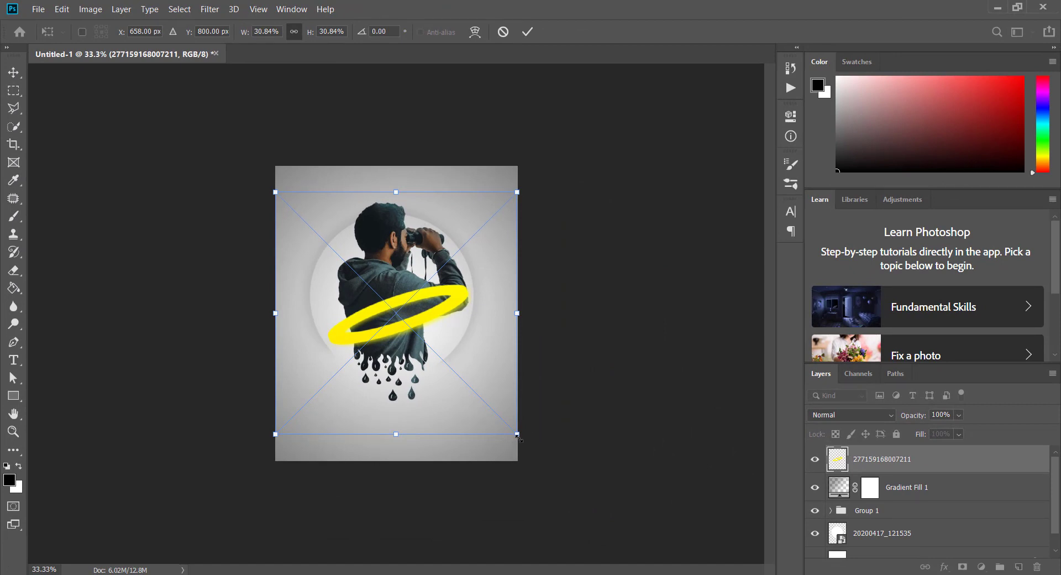
Shrink the yellow halo to about 11% and commit it just above the man's head
{"action": "mouse_move", "coordinate": [519, 437]}
{"action": "left_mouse_down"}
{"action": "mouse_move", "coordinate": [377, 292]}
{"action": "mouse_move", "coordinate": [390, 208]}
{"action": "left_mouse_up"}
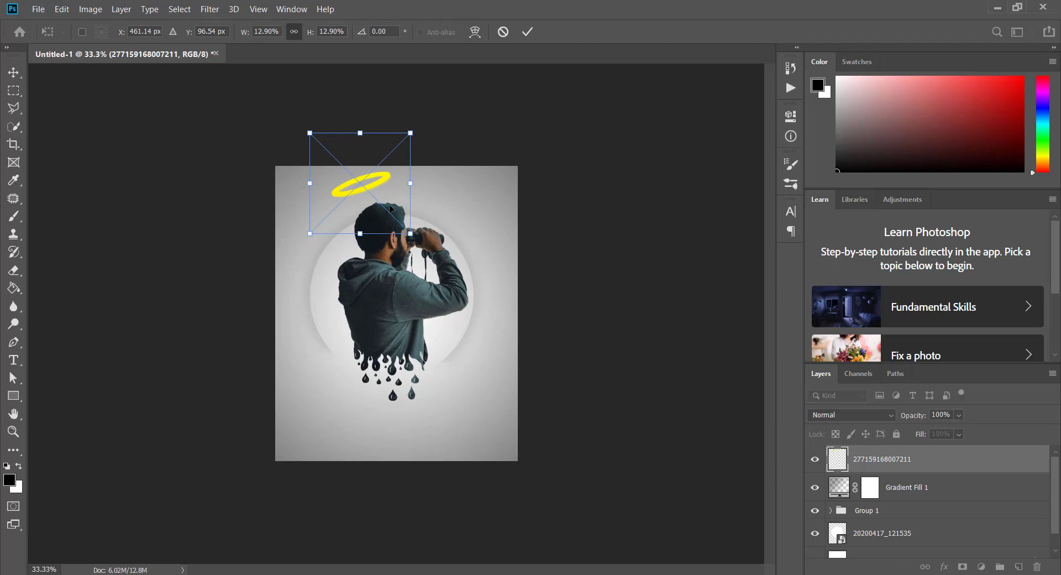
{"action": "scroll", "coordinate": [391, 208], "scroll_direction": "up", "scroll_amount": 1}
{"action": "scroll", "coordinate": [390, 208], "scroll_direction": "up", "scroll_amount": 1}
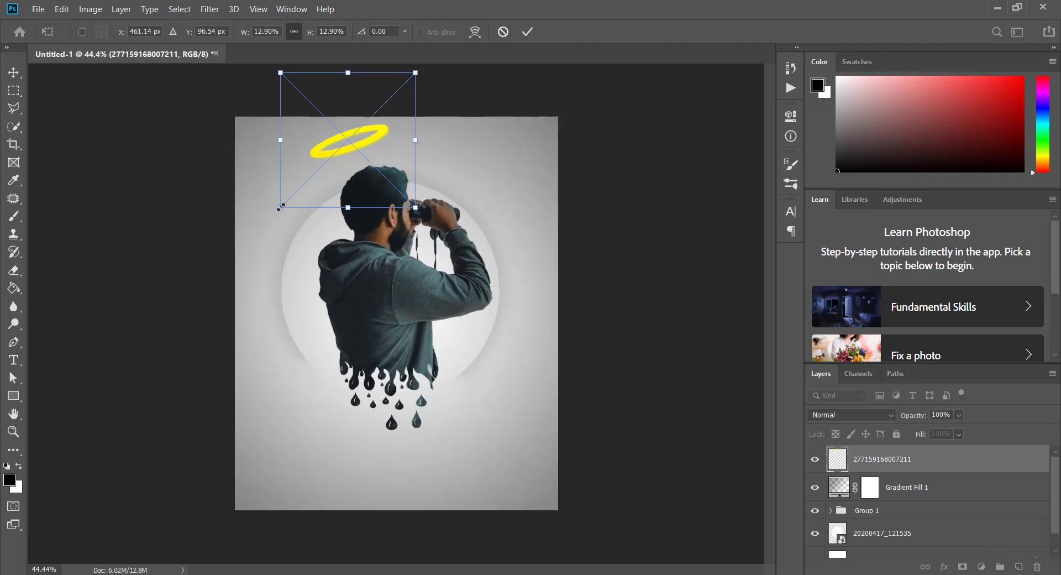
{"action": "left_click_drag", "start_coordinate": [280, 208], "coordinate": [334, 170]}
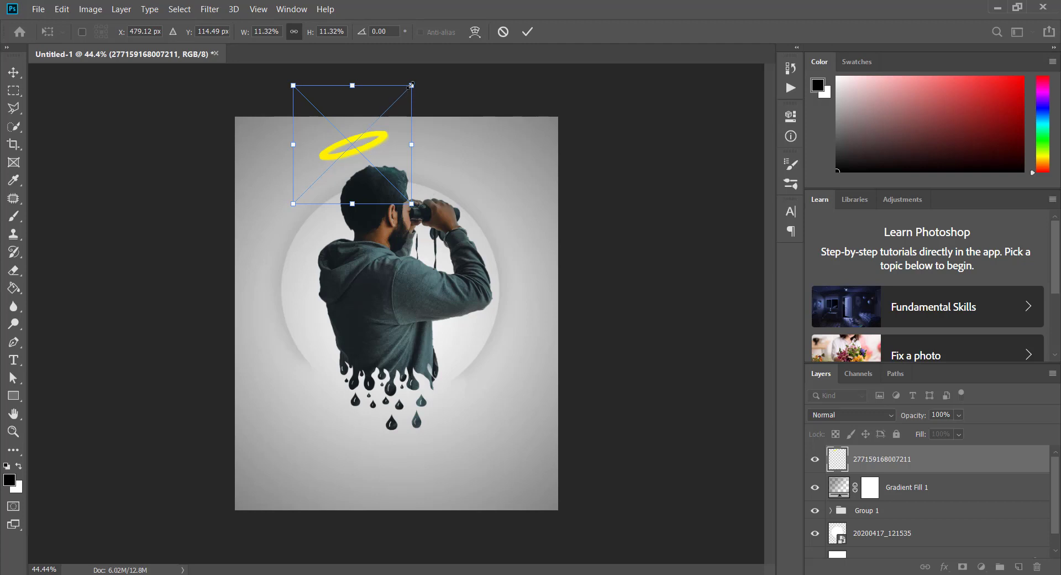
{"action": "left_click_drag", "start_coordinate": [411, 85], "coordinate": [384, 95]}
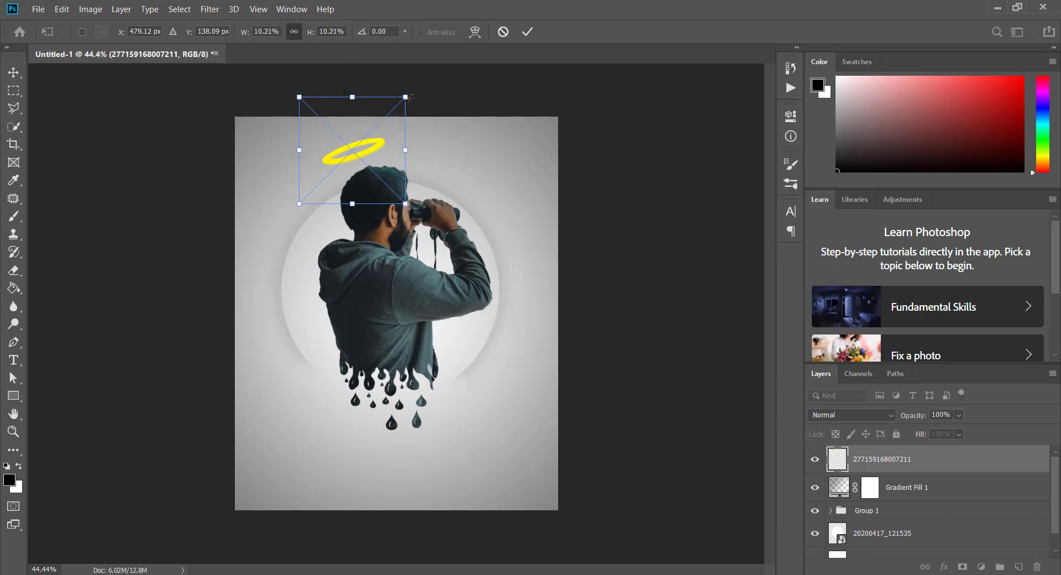
{"action": "left_click_drag", "start_coordinate": [407, 97], "coordinate": [409, 94]}
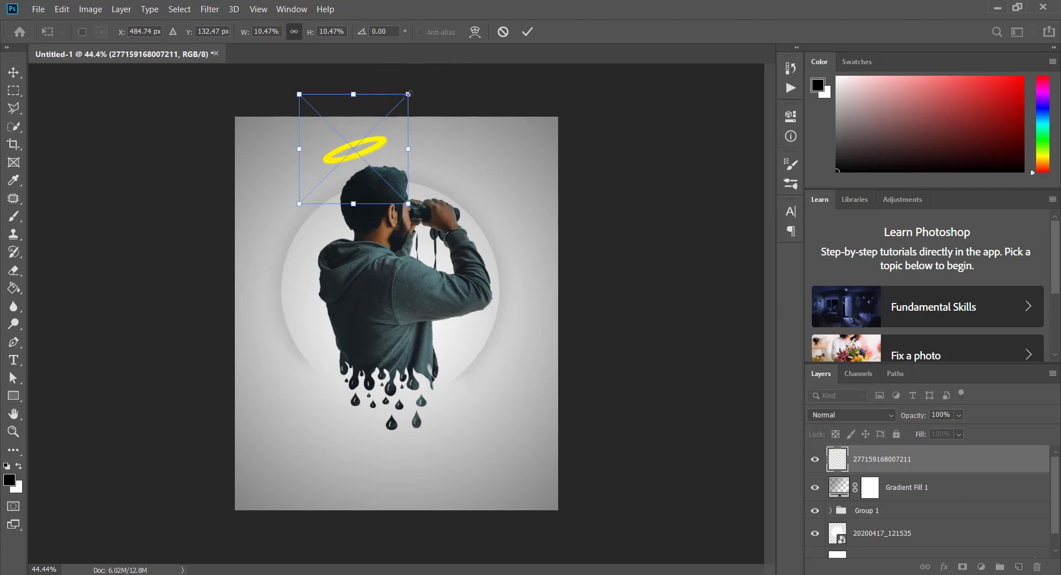
{"action": "left_click_drag", "start_coordinate": [407, 94], "coordinate": [413, 90]}
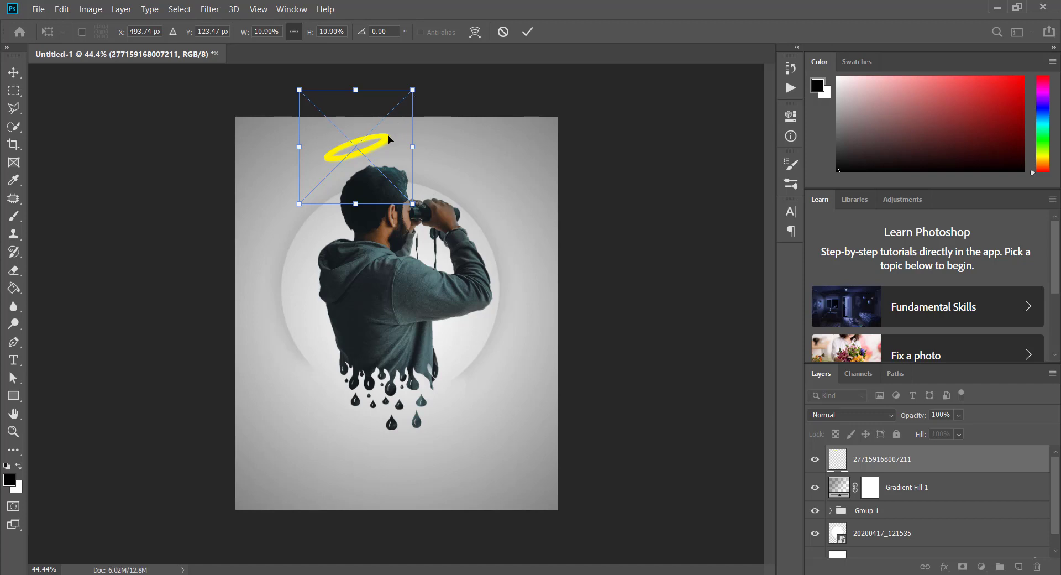
{"action": "left_click_drag", "start_coordinate": [388, 135], "coordinate": [387, 131]}
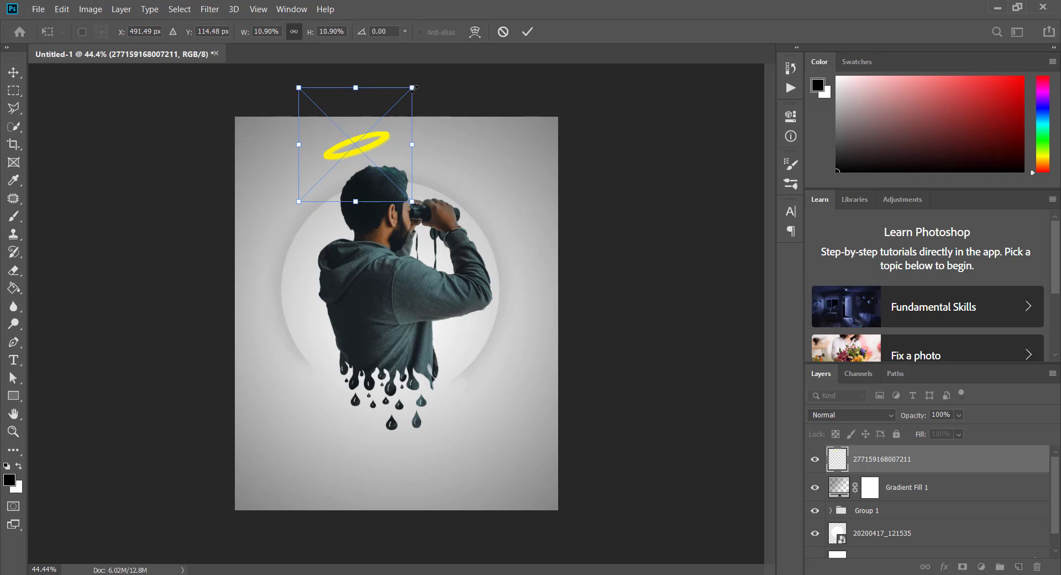
{"action": "left_click_drag", "start_coordinate": [414, 88], "coordinate": [418, 84]}
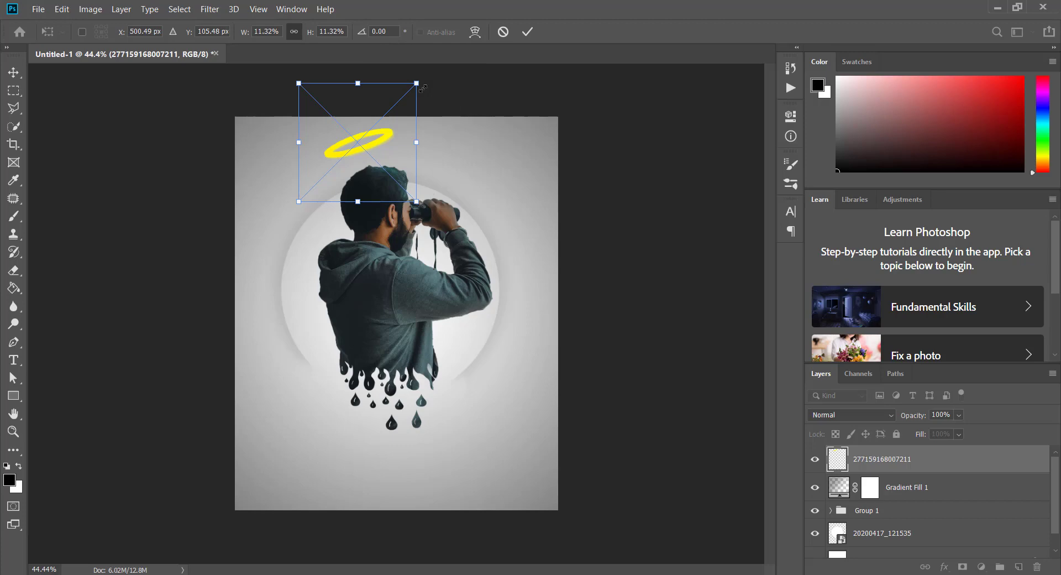
{"action": "left_click", "coordinate": [529, 34]}
{"action": "key", "text": "e"}
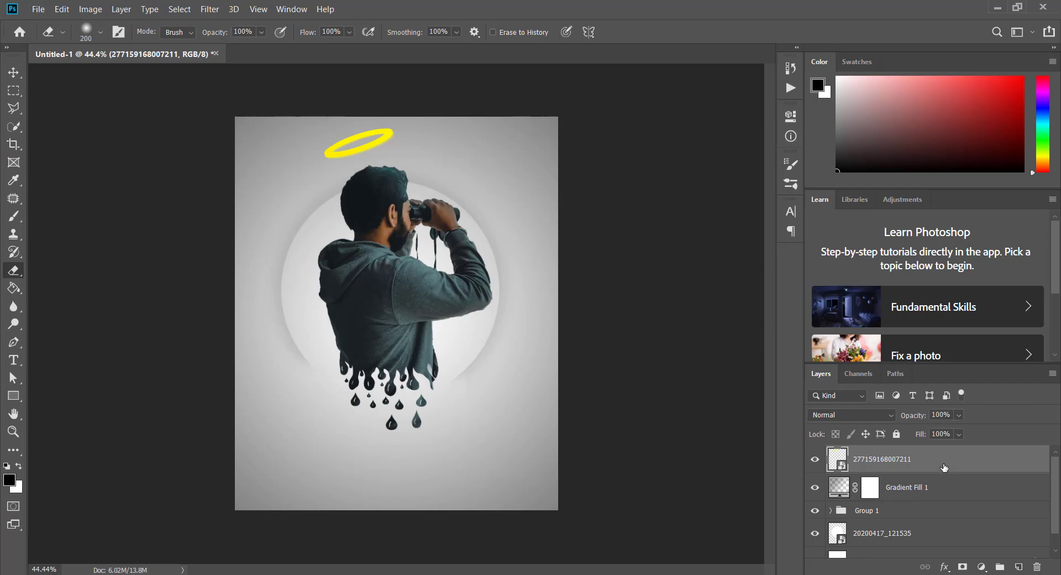
Add a white Color Overlay to the halo layer's style
{"action": "double_click", "coordinate": [945, 467]}
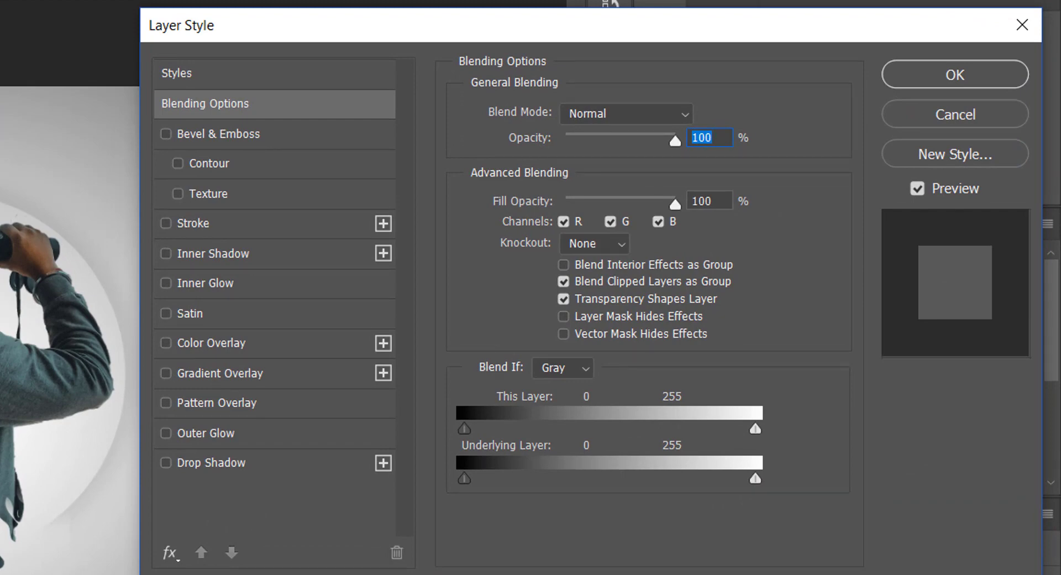
{"action": "left_click", "coordinate": [235, 338]}
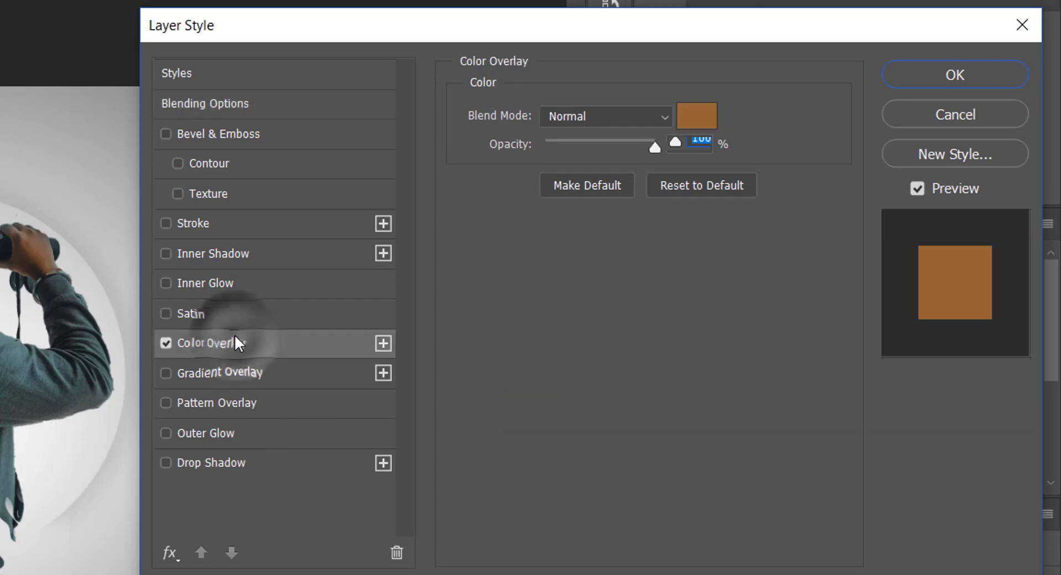
{"action": "left_click", "coordinate": [698, 116]}
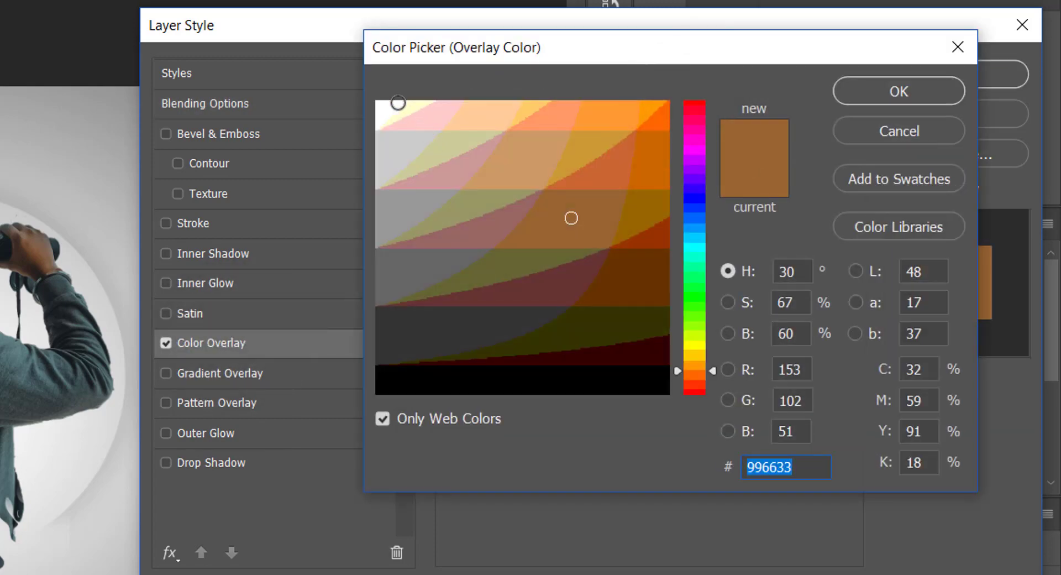
{"action": "left_click", "coordinate": [380, 106]}
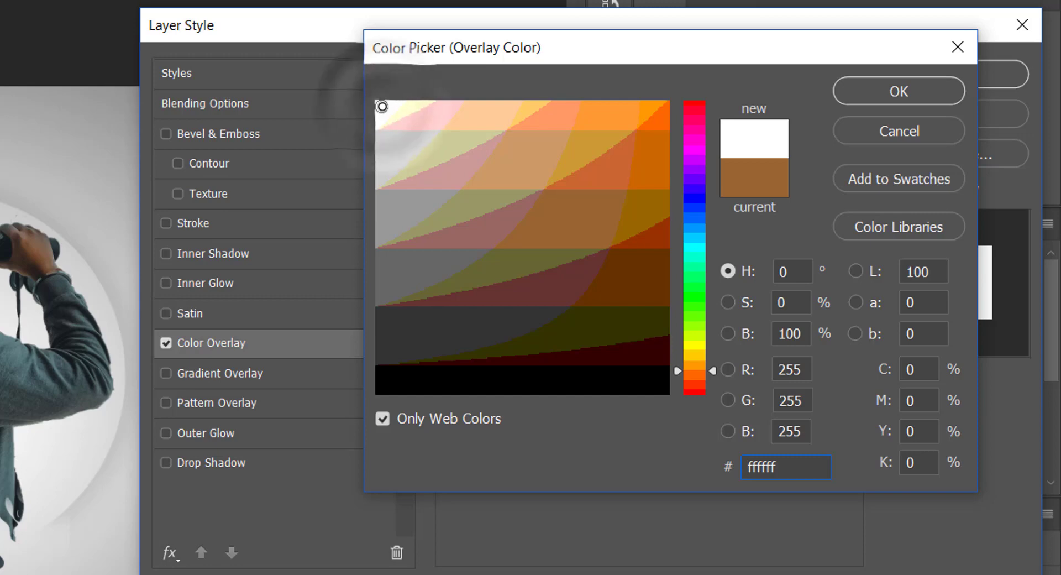
{"action": "left_click", "coordinate": [878, 85]}
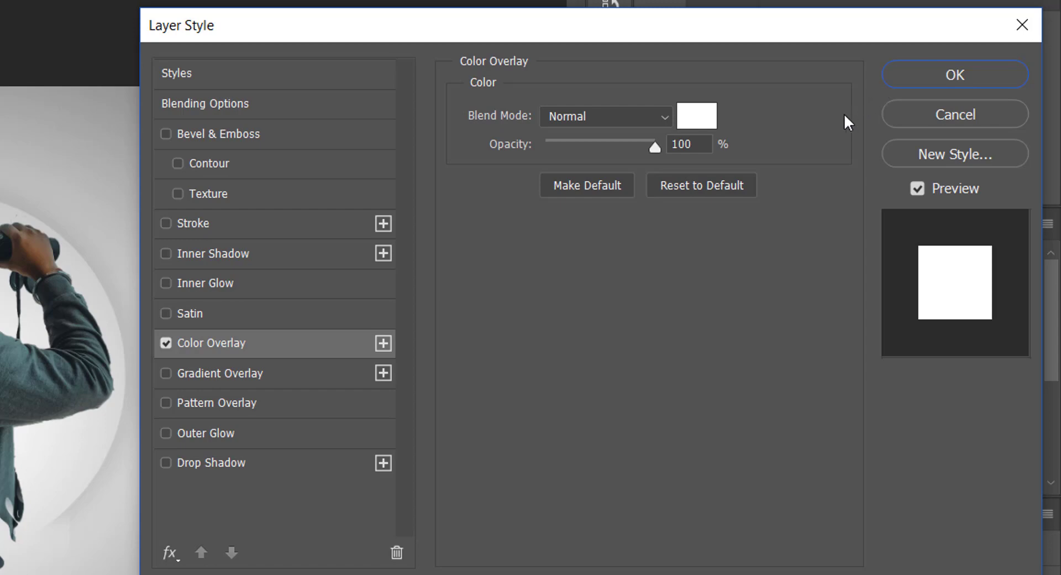
Add an Outer Glow with 13% noise and apply the layer style
{"action": "left_click", "coordinate": [217, 429]}
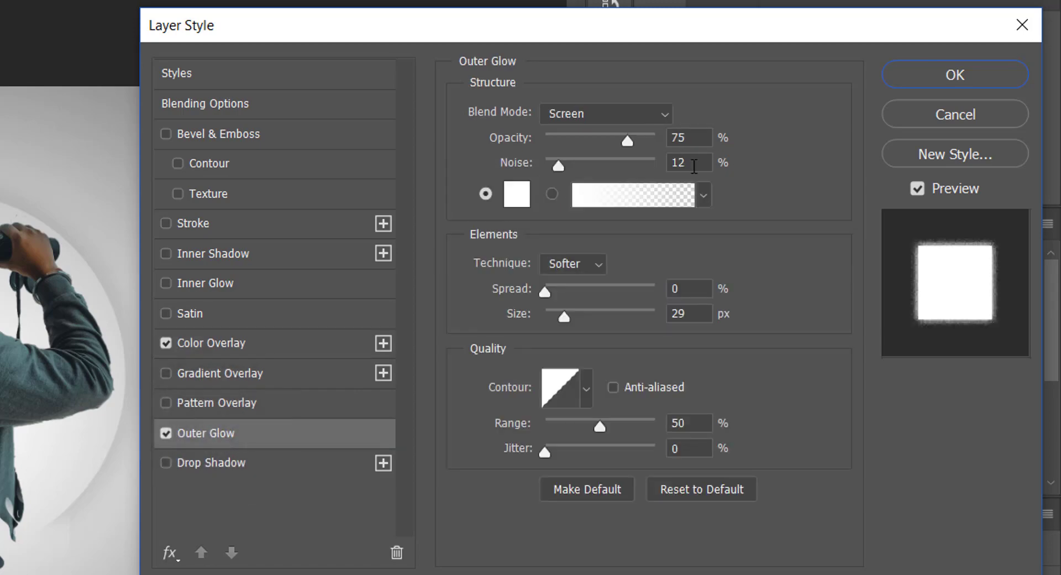
{"action": "double_click", "coordinate": [694, 163]}
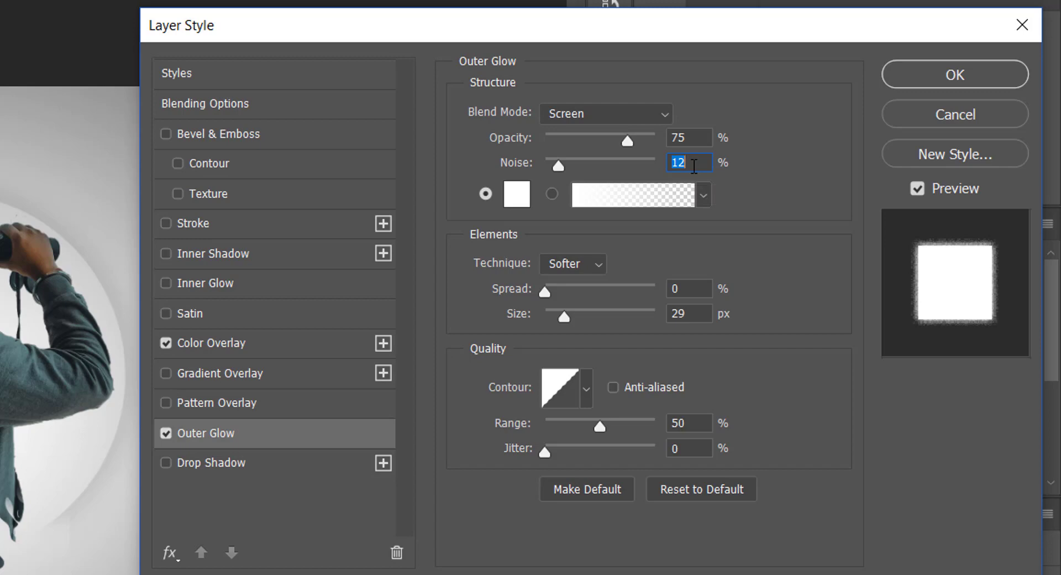
{"action": "type", "text": "13"}
{"action": "left_click", "coordinate": [974, 76]}
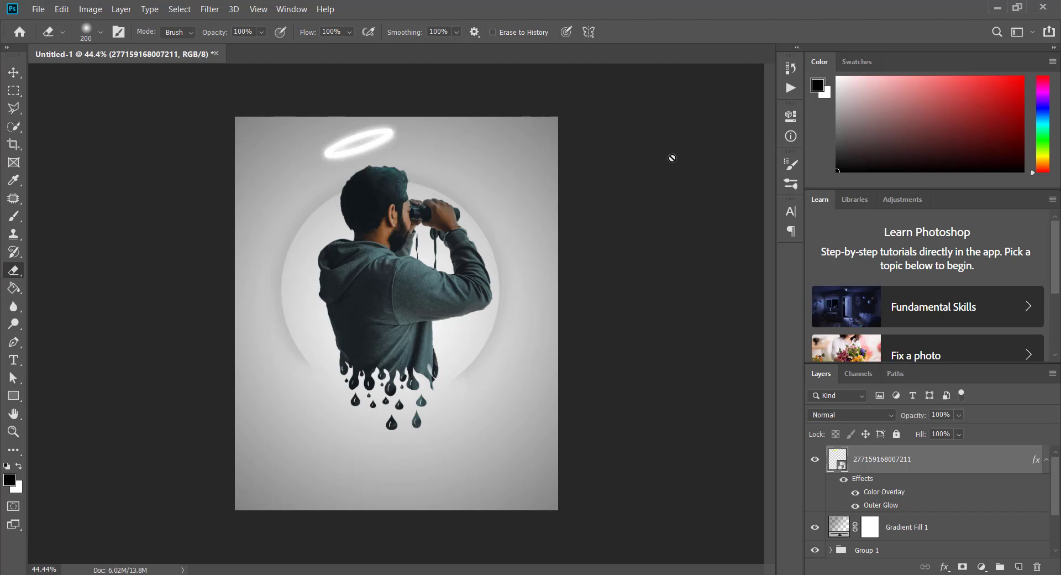
Expand Group 1 and select the LRM_EXPORT man photo layer
{"action": "scroll", "coordinate": [1056, 494], "scroll_direction": "down", "scroll_amount": 5}
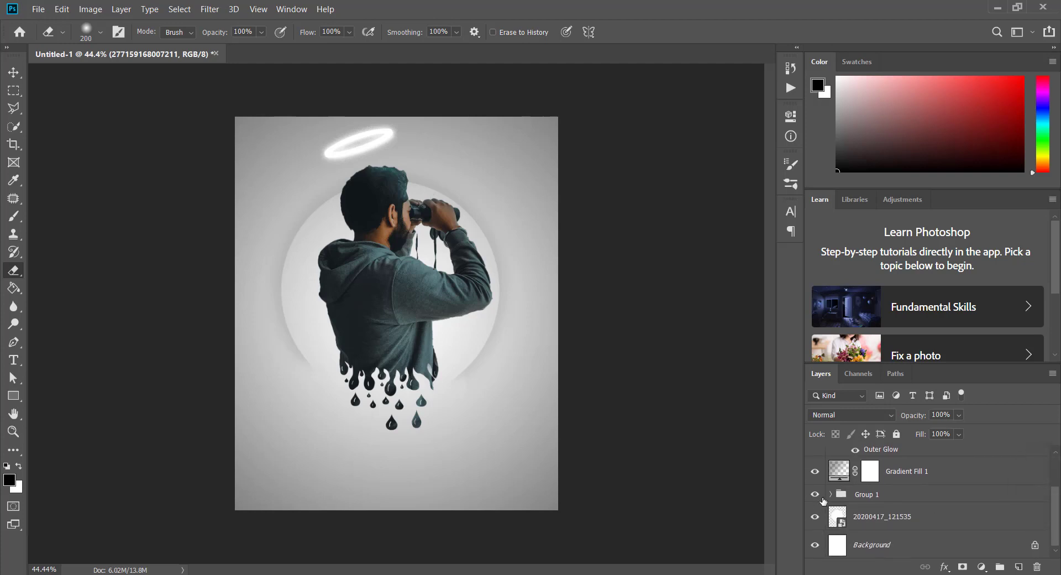
{"action": "left_click", "coordinate": [831, 494]}
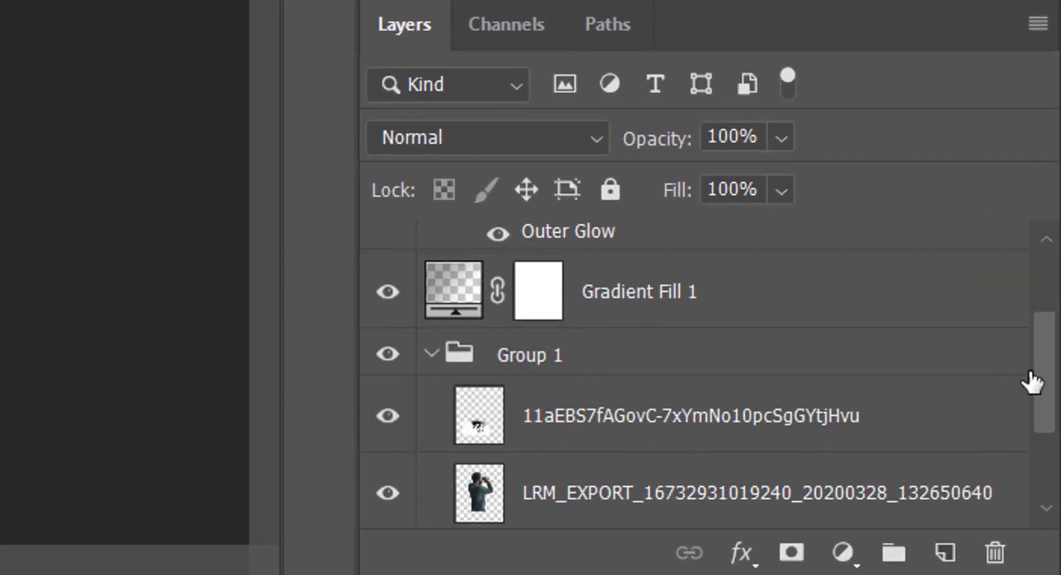
{"action": "left_click_drag", "start_coordinate": [1038, 436], "coordinate": [1041, 470]}
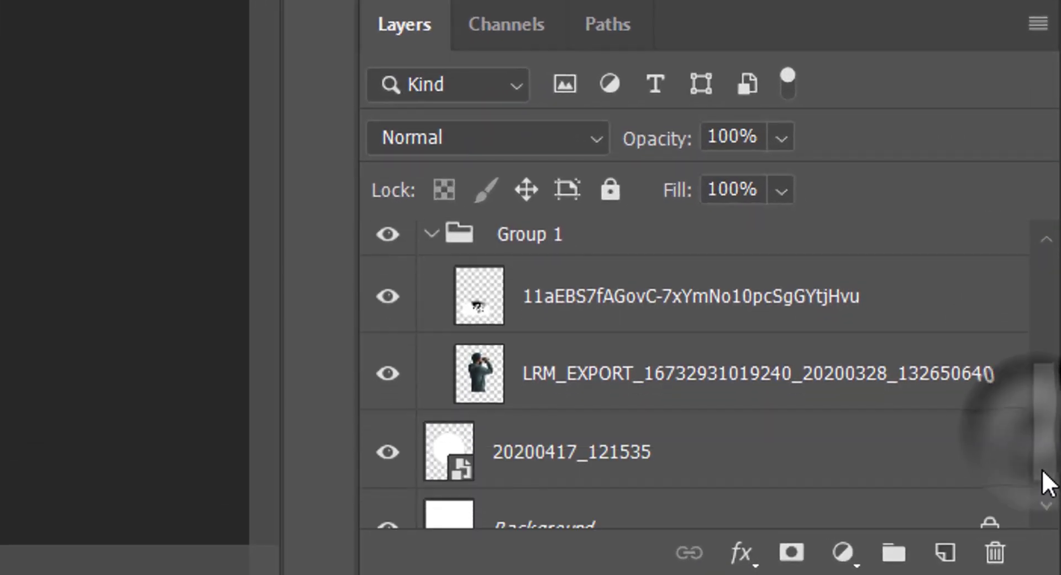
{"action": "left_click", "coordinate": [812, 373]}
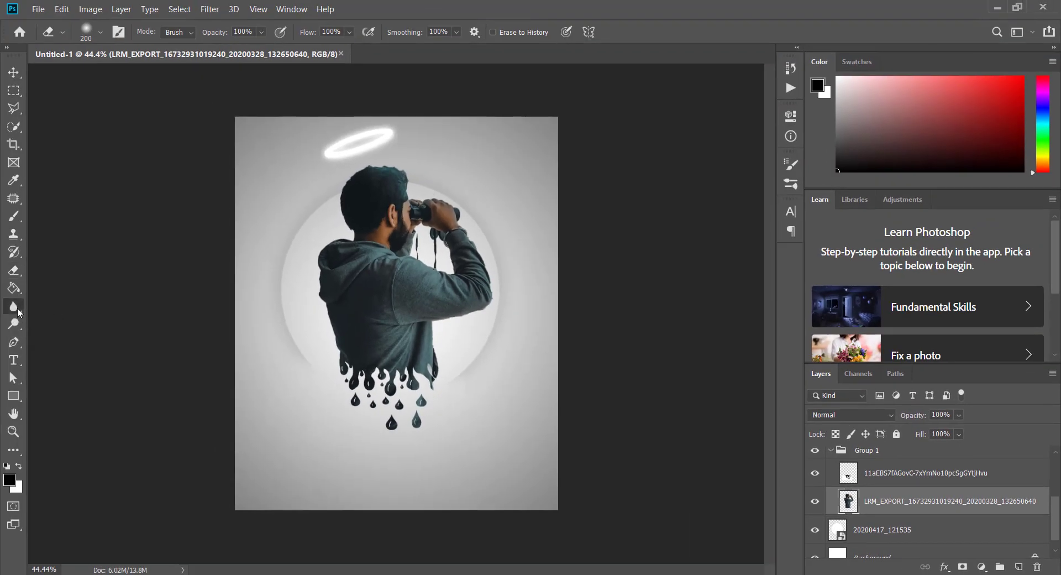
Switch to the Dodge Tool and fit the whole poster in the window
{"action": "left_click", "coordinate": [18, 308]}
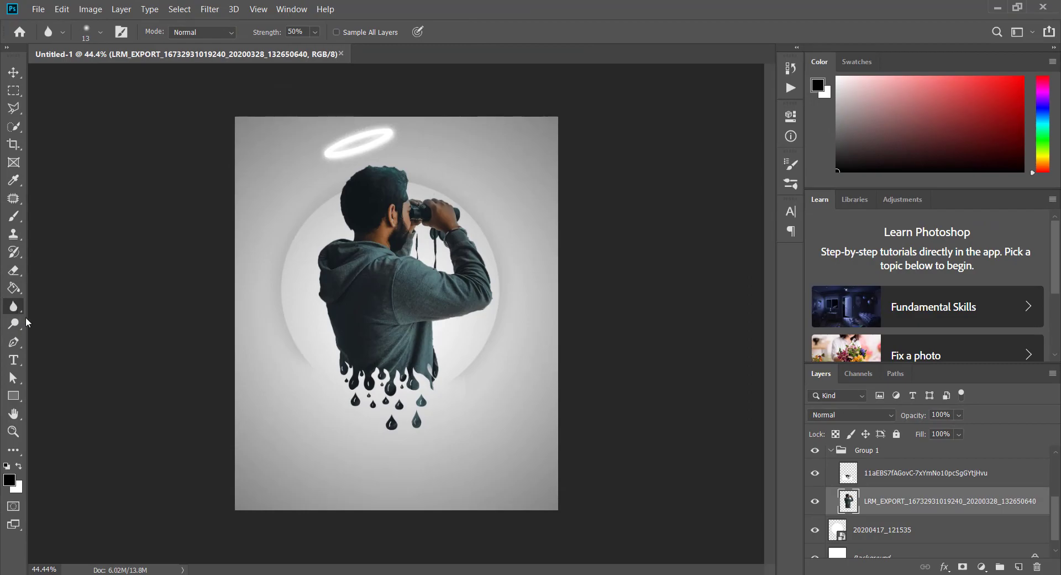
{"action": "right_click", "coordinate": [14, 324]}
{"action": "left_click", "coordinate": [58, 328]}
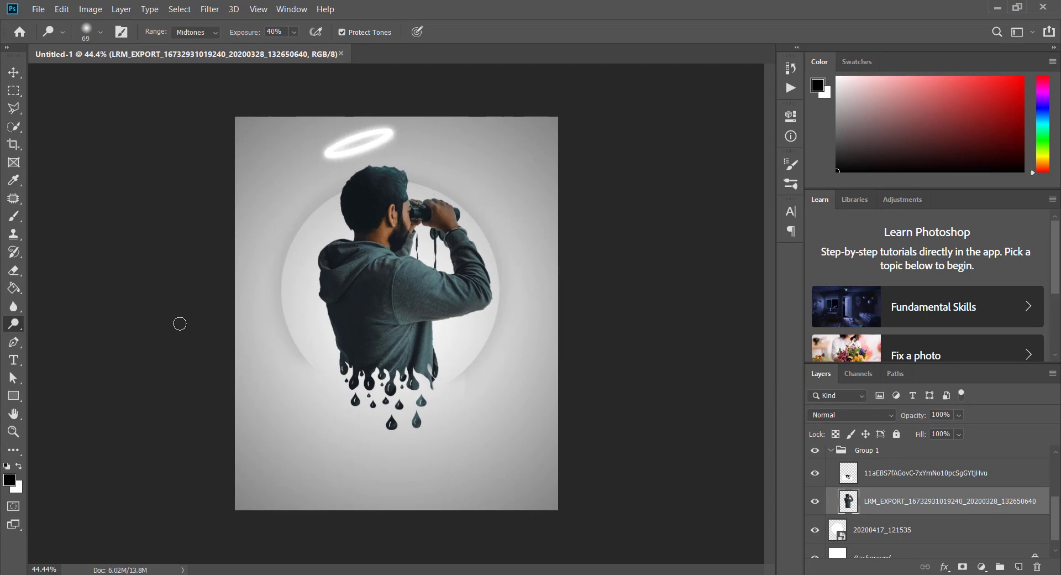
{"action": "key", "text": "ctrl+0"}
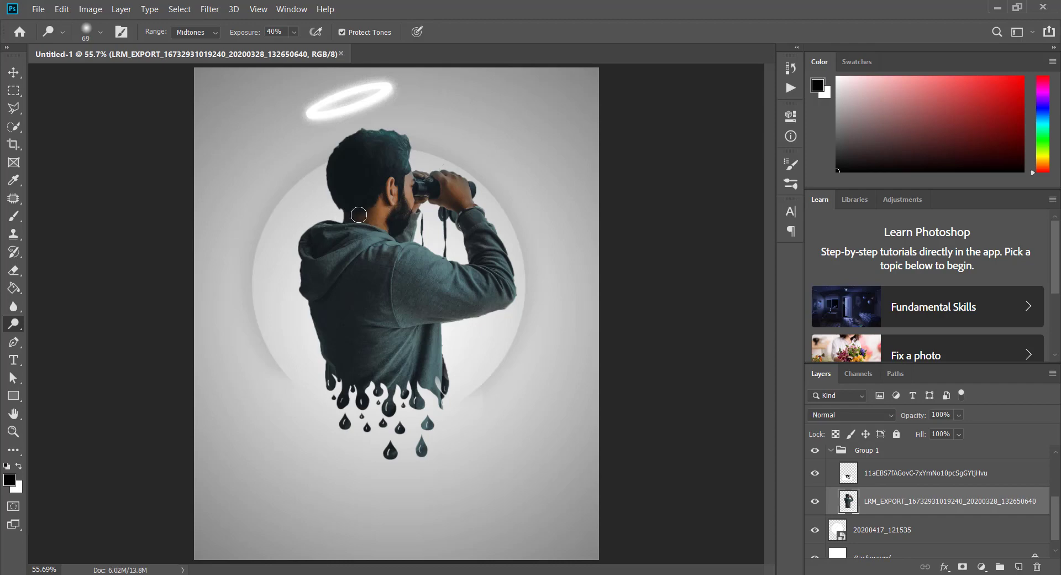
Dodge the man's hair, ear, beard, binoculars, neck and jaw at Midtones, 40% exposure
{"action": "mouse_move", "coordinate": [381, 212]}
{"action": "left_mouse_down"}
{"action": "mouse_move", "coordinate": [366, 212]}
{"action": "mouse_move", "coordinate": [416, 210]}
{"action": "left_mouse_up"}
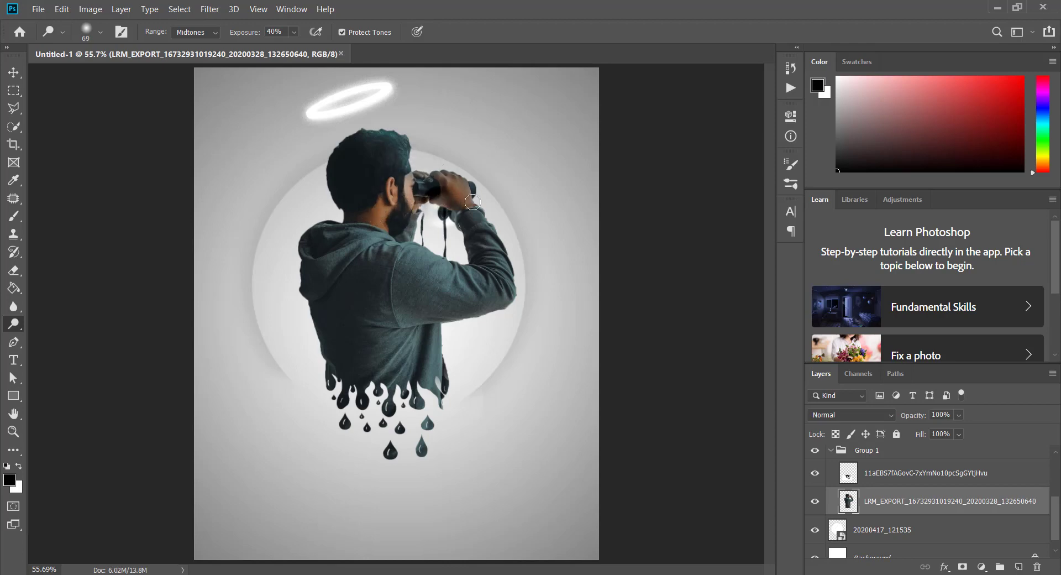
{"action": "left_click_drag", "start_coordinate": [441, 208], "coordinate": [456, 205]}
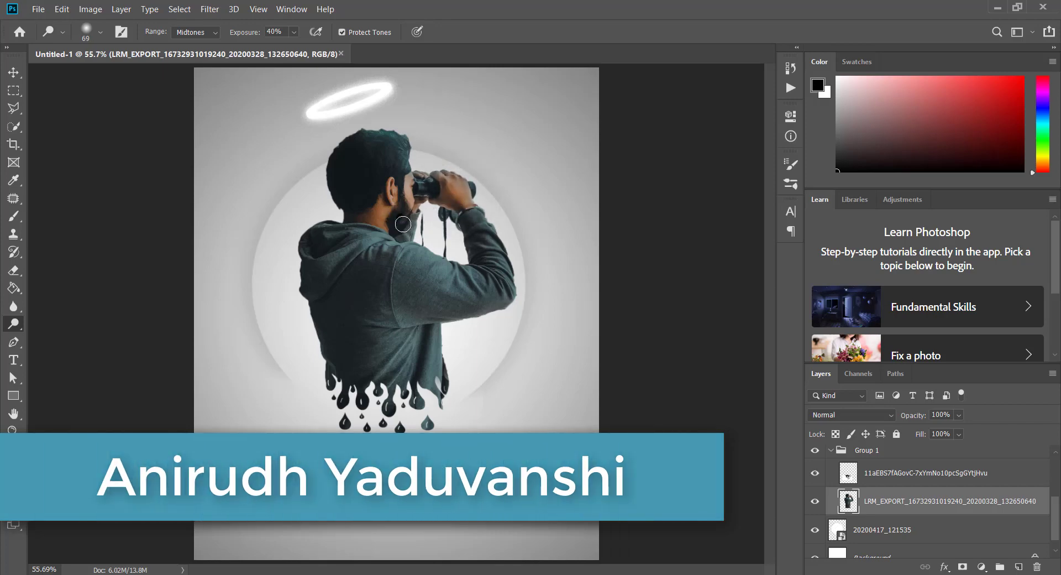
{"action": "left_click_drag", "start_coordinate": [396, 187], "coordinate": [401, 158]}
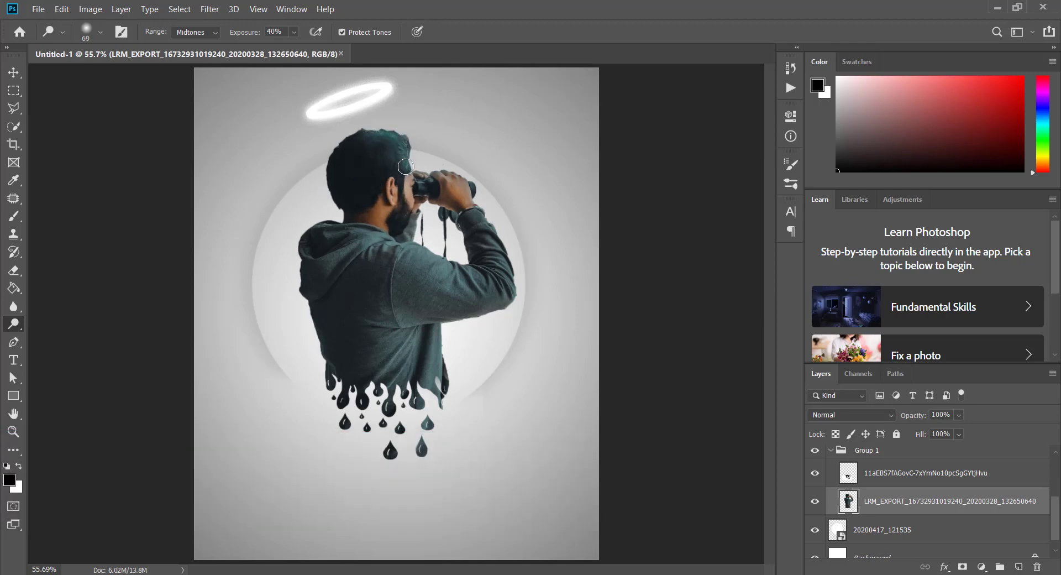
{"action": "mouse_move", "coordinate": [360, 145]}
{"action": "left_mouse_down"}
{"action": "mouse_move", "coordinate": [332, 171]}
{"action": "mouse_move", "coordinate": [359, 221]}
{"action": "mouse_move", "coordinate": [390, 182]}
{"action": "left_mouse_up"}
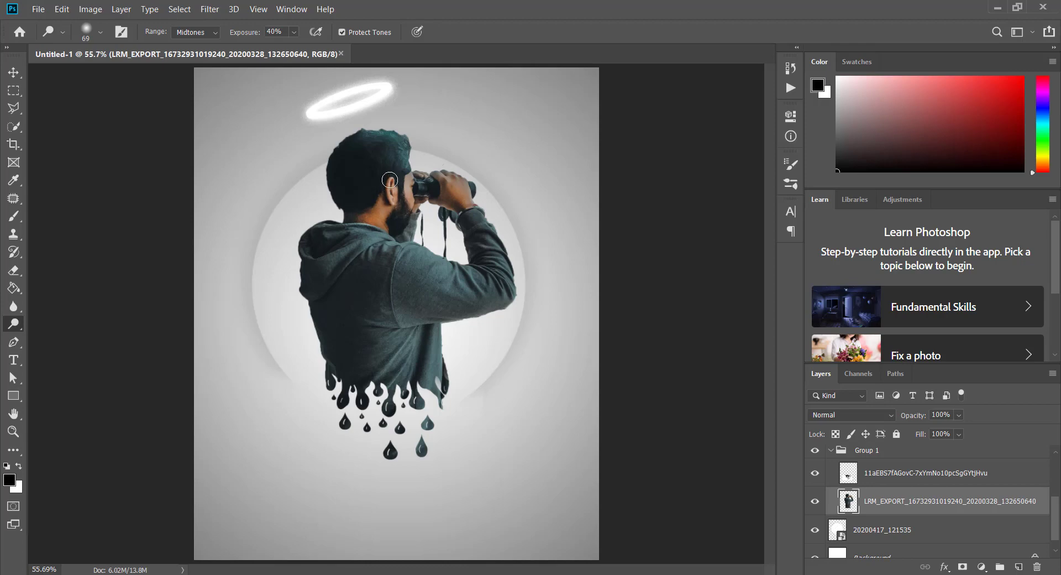
{"action": "mouse_move", "coordinate": [349, 228]}
{"action": "left_mouse_down"}
{"action": "mouse_move", "coordinate": [359, 238]}
{"action": "mouse_move", "coordinate": [403, 217]}
{"action": "mouse_move", "coordinate": [398, 229]}
{"action": "mouse_move", "coordinate": [411, 229]}
{"action": "mouse_move", "coordinate": [393, 276]}
{"action": "left_mouse_up"}
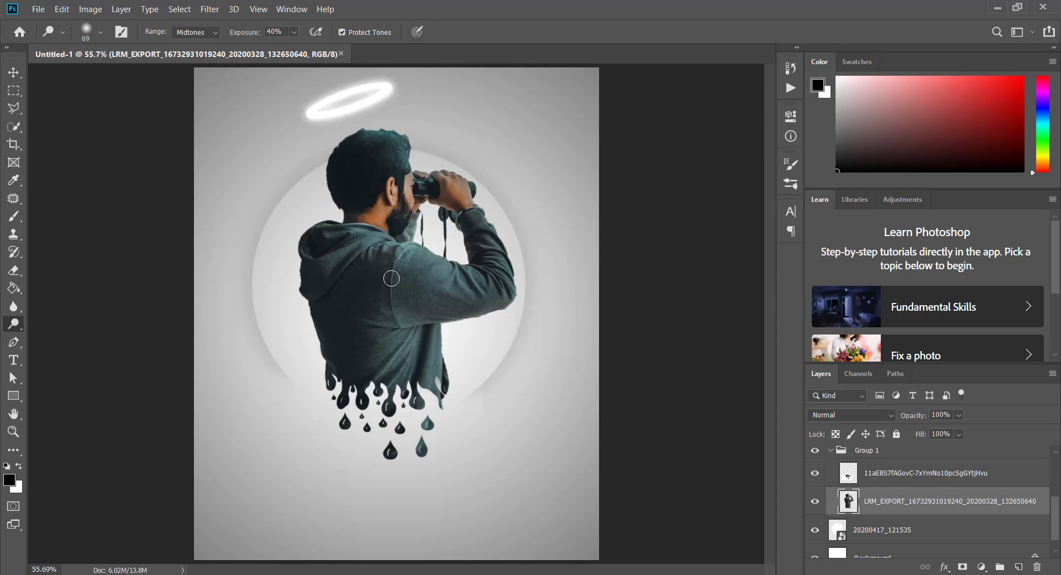
Dodge the hoodie's back, shoulder and left side
{"action": "mouse_move", "coordinate": [392, 278]}
{"action": "left_mouse_down"}
{"action": "mouse_move", "coordinate": [328, 252]}
{"action": "mouse_move", "coordinate": [332, 242]}
{"action": "mouse_move", "coordinate": [330, 317]}
{"action": "mouse_move", "coordinate": [393, 265]}
{"action": "mouse_move", "coordinate": [335, 304]}
{"action": "mouse_move", "coordinate": [453, 297]}
{"action": "mouse_move", "coordinate": [489, 310]}
{"action": "mouse_move", "coordinate": [481, 282]}
{"action": "mouse_move", "coordinate": [414, 259]}
{"action": "mouse_move", "coordinate": [379, 269]}
{"action": "mouse_move", "coordinate": [363, 400]}
{"action": "mouse_move", "coordinate": [352, 263]}
{"action": "mouse_move", "coordinate": [365, 240]}
{"action": "mouse_move", "coordinate": [327, 227]}
{"action": "left_mouse_up"}
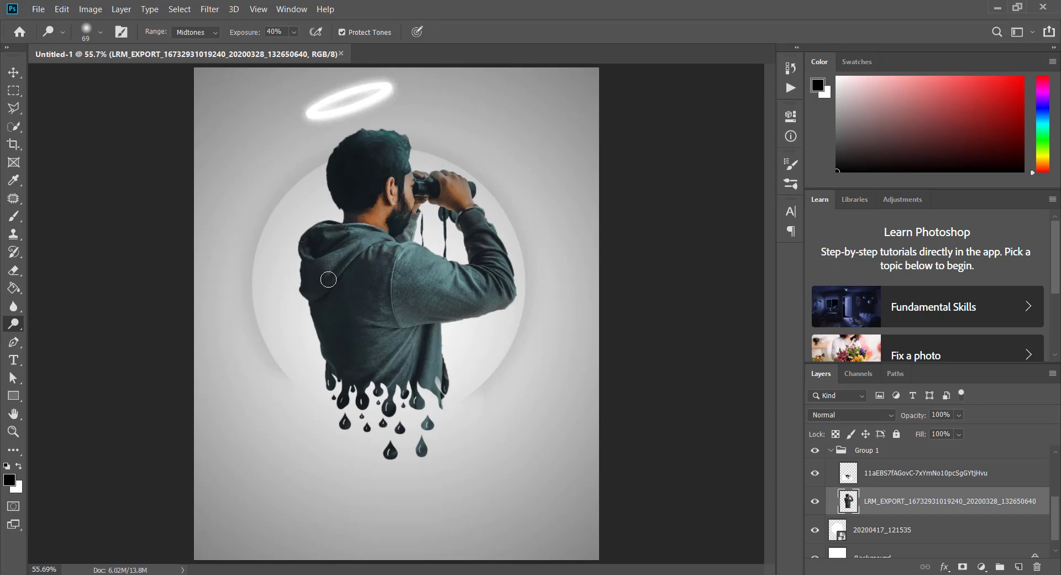
{"action": "mouse_move", "coordinate": [328, 280]}
{"action": "left_mouse_down"}
{"action": "mouse_move", "coordinate": [320, 247]}
{"action": "mouse_move", "coordinate": [337, 332]}
{"action": "mouse_move", "coordinate": [308, 279]}
{"action": "mouse_move", "coordinate": [331, 367]}
{"action": "mouse_move", "coordinate": [345, 278]}
{"action": "left_mouse_up"}
{"action": "mouse_move", "coordinate": [373, 322]}
{"action": "left_mouse_down"}
{"action": "mouse_move", "coordinate": [376, 273]}
{"action": "mouse_move", "coordinate": [361, 320]}
{"action": "mouse_move", "coordinate": [379, 252]}
{"action": "mouse_move", "coordinate": [369, 334]}
{"action": "left_mouse_up"}
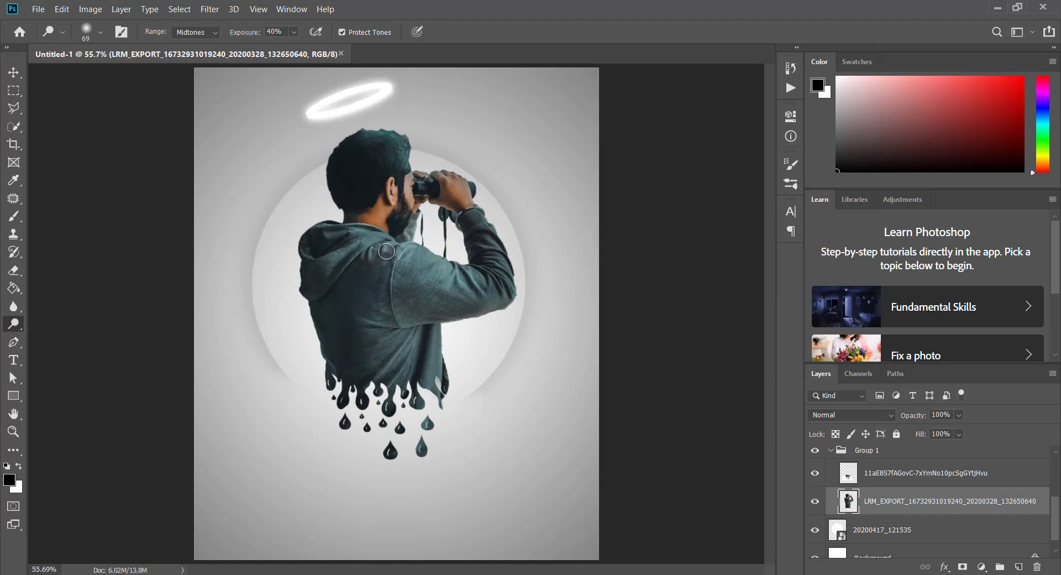
{"action": "mouse_move", "coordinate": [341, 366]}
{"action": "left_mouse_down"}
{"action": "mouse_move", "coordinate": [345, 278]}
{"action": "mouse_move", "coordinate": [336, 356]}
{"action": "mouse_move", "coordinate": [328, 247]}
{"action": "mouse_move", "coordinate": [322, 326]}
{"action": "mouse_move", "coordinate": [320, 242]}
{"action": "mouse_move", "coordinate": [344, 238]}
{"action": "mouse_move", "coordinate": [325, 309]}
{"action": "mouse_move", "coordinate": [368, 277]}
{"action": "left_mouse_up"}
{"action": "mouse_move", "coordinate": [375, 312]}
{"action": "left_mouse_down"}
{"action": "mouse_move", "coordinate": [381, 265]}
{"action": "mouse_move", "coordinate": [366, 356]}
{"action": "mouse_move", "coordinate": [404, 376]}
{"action": "mouse_move", "coordinate": [359, 338]}
{"action": "mouse_move", "coordinate": [373, 359]}
{"action": "mouse_move", "coordinate": [401, 363]}
{"action": "mouse_move", "coordinate": [397, 307]}
{"action": "left_mouse_up"}
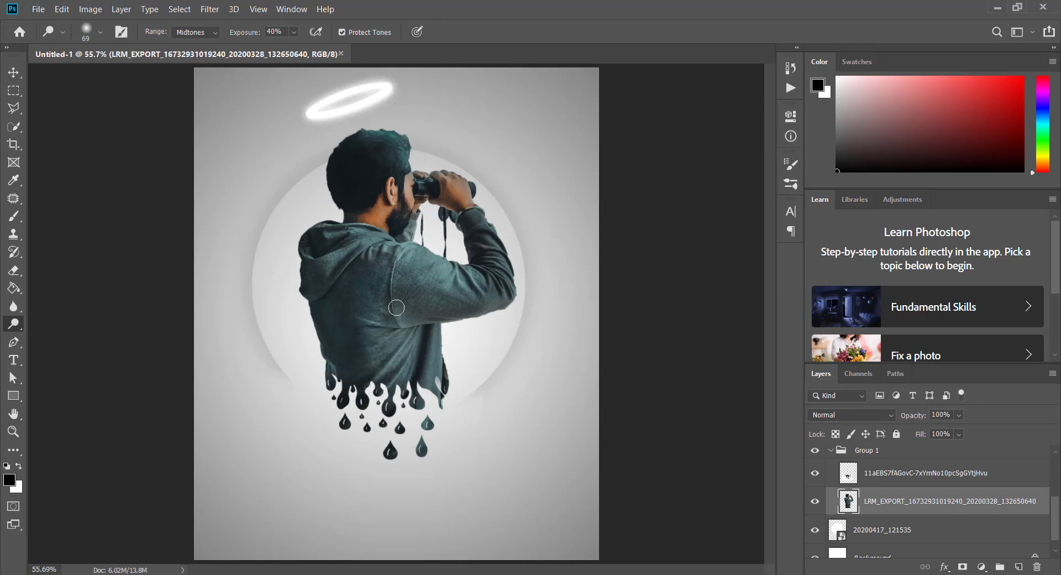
Dodge the hoodie back, raised sleeve, hand, beard, neck and hair further
{"action": "mouse_move", "coordinate": [399, 260]}
{"action": "left_mouse_down"}
{"action": "mouse_move", "coordinate": [379, 352]}
{"action": "mouse_move", "coordinate": [377, 286]}
{"action": "mouse_move", "coordinate": [420, 306]}
{"action": "mouse_move", "coordinate": [393, 321]}
{"action": "mouse_move", "coordinate": [387, 308]}
{"action": "mouse_move", "coordinate": [495, 293]}
{"action": "mouse_move", "coordinate": [487, 232]}
{"action": "mouse_move", "coordinate": [496, 250]}
{"action": "mouse_move", "coordinate": [475, 230]}
{"action": "mouse_move", "coordinate": [497, 277]}
{"action": "mouse_move", "coordinate": [477, 221]}
{"action": "mouse_move", "coordinate": [492, 270]}
{"action": "left_mouse_up"}
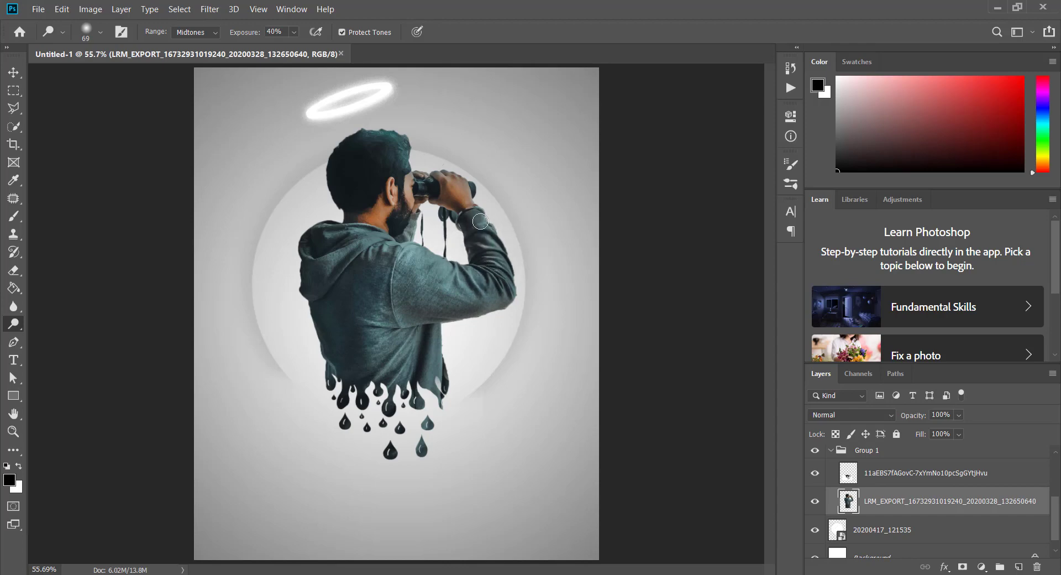
{"action": "mouse_move", "coordinate": [480, 221]}
{"action": "left_mouse_down"}
{"action": "mouse_move", "coordinate": [499, 274]}
{"action": "mouse_move", "coordinate": [473, 239]}
{"action": "mouse_move", "coordinate": [481, 254]}
{"action": "mouse_move", "coordinate": [488, 241]}
{"action": "mouse_move", "coordinate": [491, 301]}
{"action": "mouse_move", "coordinate": [490, 244]}
{"action": "mouse_move", "coordinate": [506, 293]}
{"action": "mouse_move", "coordinate": [486, 276]}
{"action": "mouse_move", "coordinate": [466, 285]}
{"action": "mouse_move", "coordinate": [497, 278]}
{"action": "left_mouse_up"}
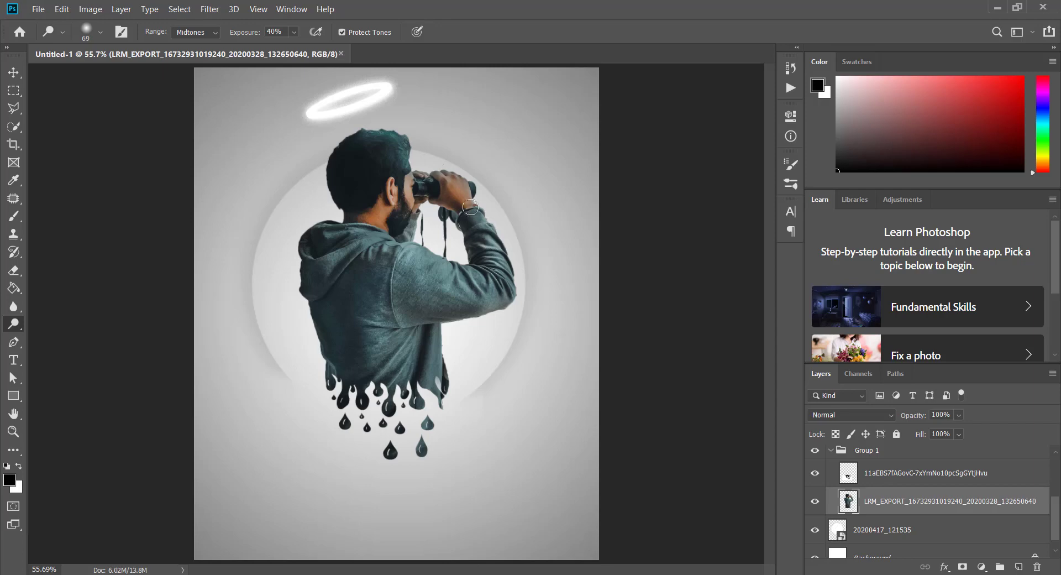
{"action": "mouse_move", "coordinate": [470, 206]}
{"action": "left_mouse_down"}
{"action": "mouse_move", "coordinate": [436, 166]}
{"action": "mouse_move", "coordinate": [468, 214]}
{"action": "mouse_move", "coordinate": [451, 199]}
{"action": "mouse_move", "coordinate": [464, 194]}
{"action": "mouse_move", "coordinate": [486, 214]}
{"action": "mouse_move", "coordinate": [426, 178]}
{"action": "mouse_move", "coordinate": [485, 244]}
{"action": "left_mouse_up"}
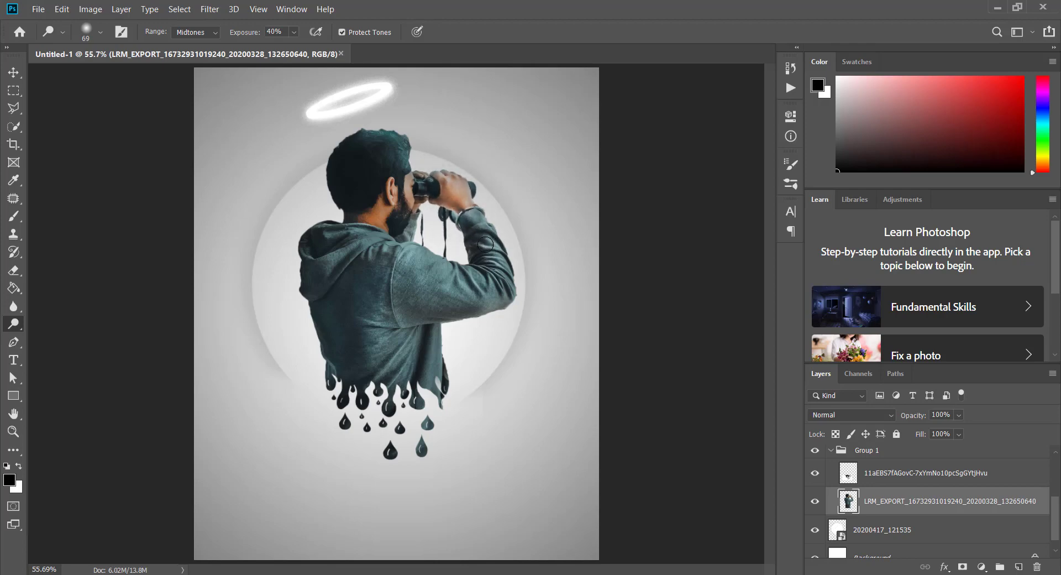
{"action": "mouse_move", "coordinate": [433, 219]}
{"action": "left_mouse_down"}
{"action": "mouse_move", "coordinate": [411, 217]}
{"action": "mouse_move", "coordinate": [401, 235]}
{"action": "mouse_move", "coordinate": [411, 243]}
{"action": "mouse_move", "coordinate": [381, 196]}
{"action": "mouse_move", "coordinate": [399, 228]}
{"action": "mouse_move", "coordinate": [344, 214]}
{"action": "mouse_move", "coordinate": [385, 189]}
{"action": "mouse_move", "coordinate": [389, 222]}
{"action": "mouse_move", "coordinate": [377, 226]}
{"action": "left_mouse_up"}
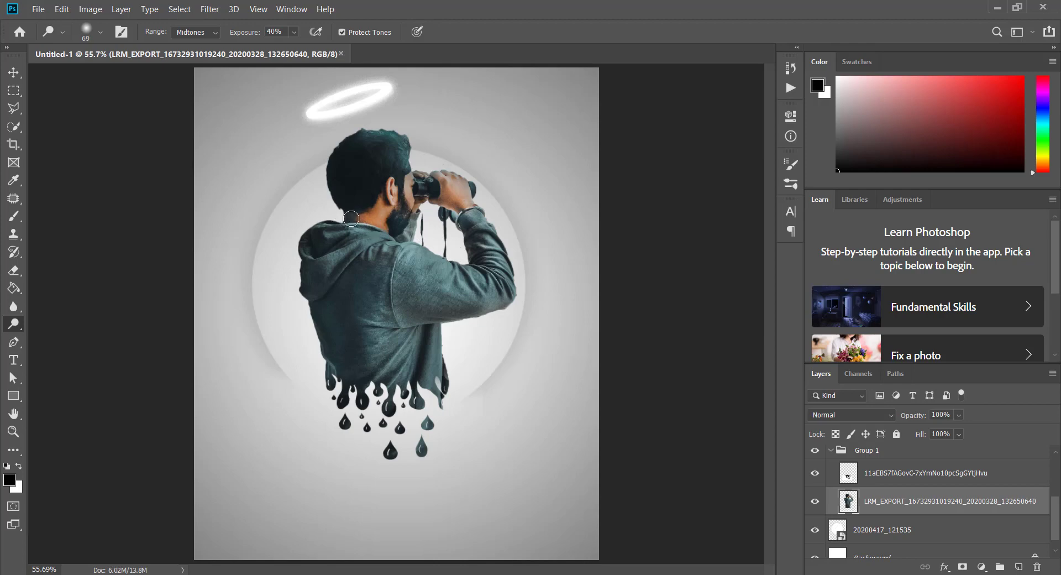
{"action": "mouse_move", "coordinate": [351, 218]}
{"action": "left_mouse_down"}
{"action": "mouse_move", "coordinate": [343, 210]}
{"action": "mouse_move", "coordinate": [443, 232]}
{"action": "left_mouse_up"}
{"action": "mouse_move", "coordinate": [375, 168]}
{"action": "left_mouse_down"}
{"action": "mouse_move", "coordinate": [361, 167]}
{"action": "mouse_move", "coordinate": [392, 169]}
{"action": "mouse_move", "coordinate": [400, 138]}
{"action": "mouse_move", "coordinate": [402, 163]}
{"action": "left_mouse_up"}
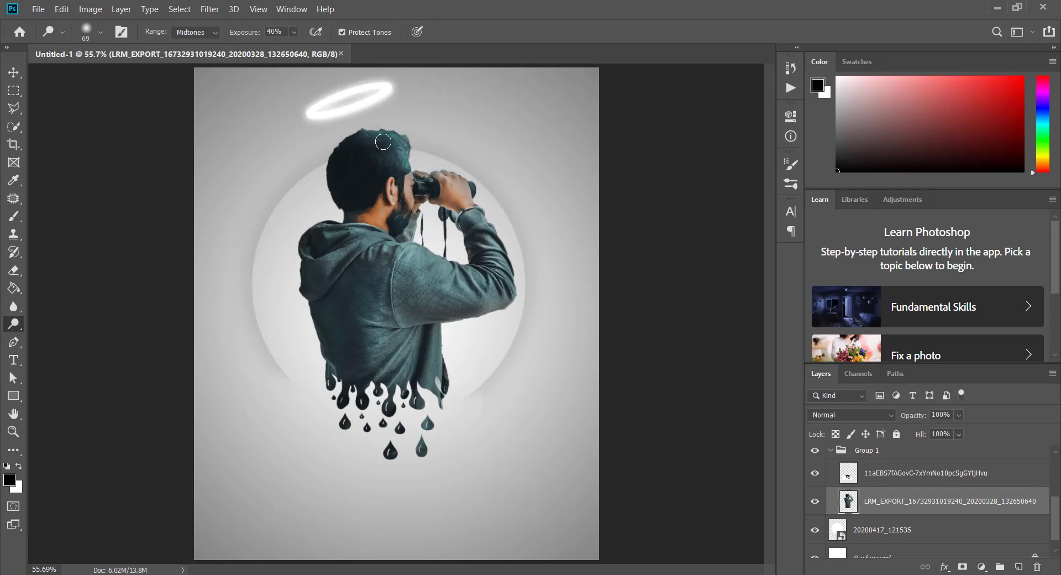
{"action": "mouse_move", "coordinate": [360, 144]}
{"action": "left_mouse_down"}
{"action": "mouse_move", "coordinate": [387, 139]}
{"action": "mouse_move", "coordinate": [341, 150]}
{"action": "left_mouse_up"}
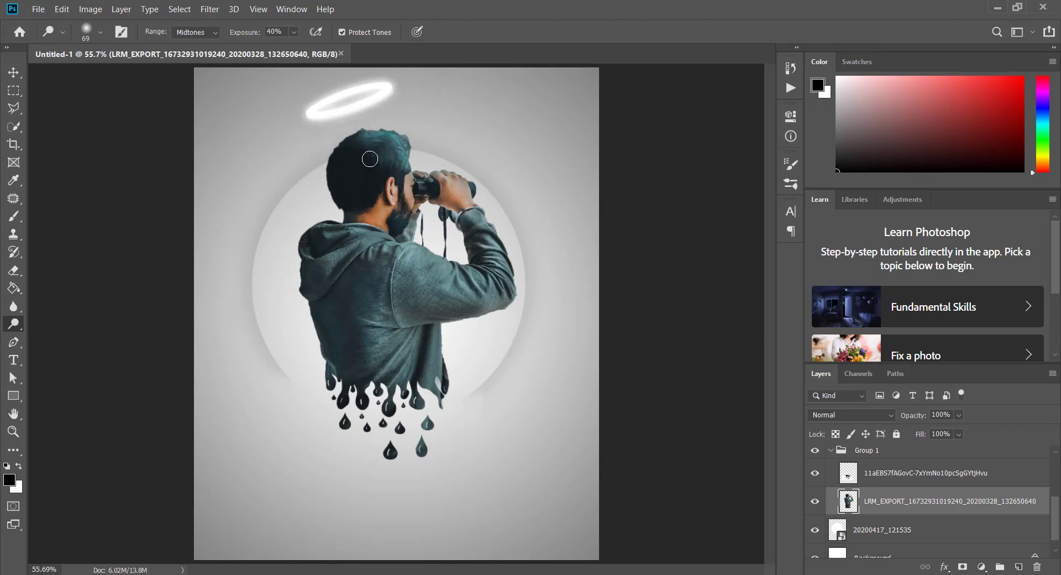
Brighten the lower hoodie, shoulder, binocular strap, cuff, collar and top of the hair
{"action": "mouse_move", "coordinate": [350, 367]}
{"action": "left_mouse_down"}
{"action": "mouse_move", "coordinate": [346, 376]}
{"action": "mouse_move", "coordinate": [347, 328]}
{"action": "mouse_move", "coordinate": [350, 360]}
{"action": "mouse_move", "coordinate": [404, 336]}
{"action": "left_mouse_up"}
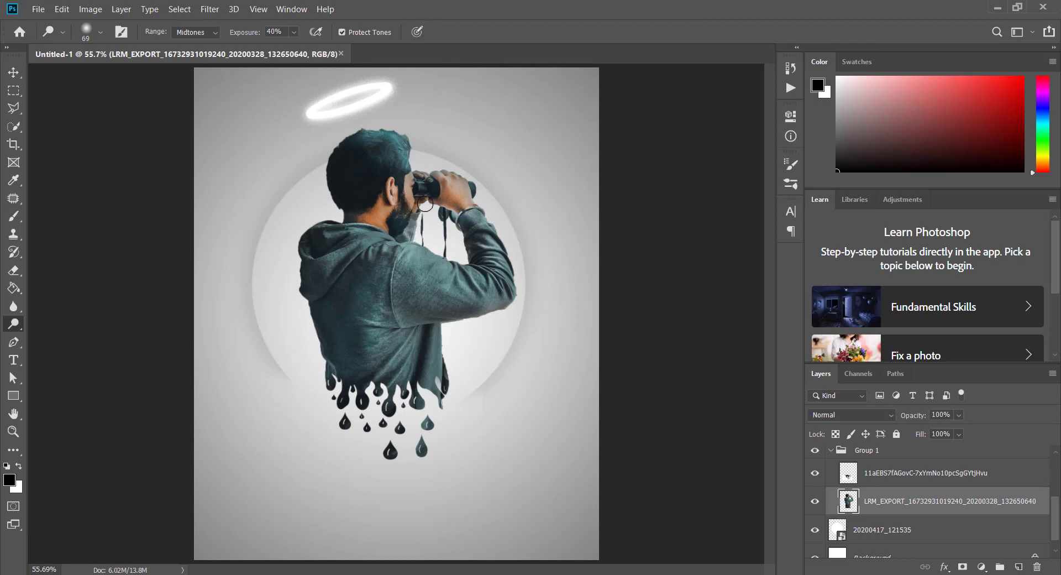
{"action": "left_click_drag", "start_coordinate": [408, 267], "coordinate": [440, 244]}
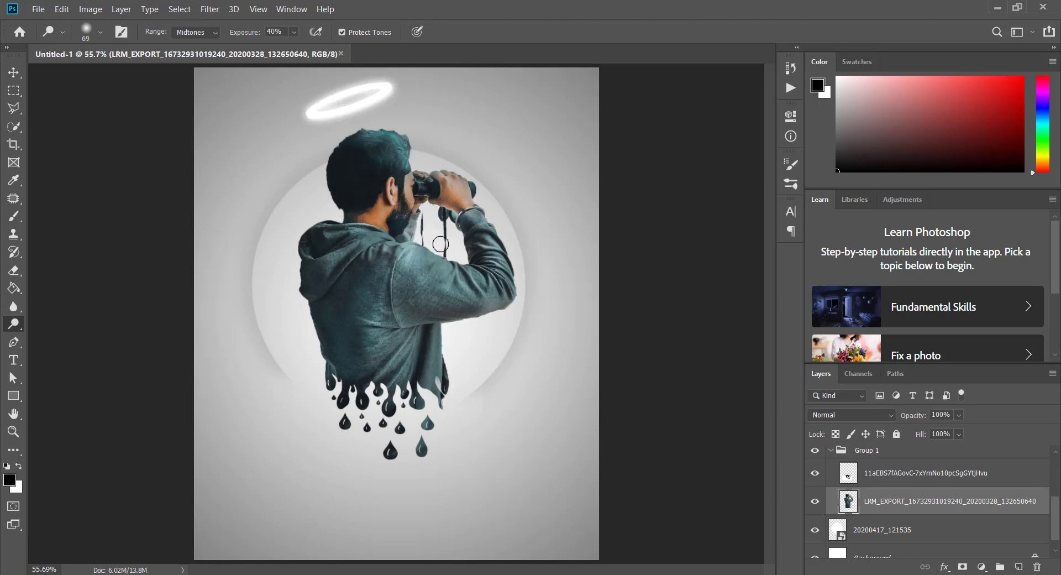
{"action": "left_click_drag", "start_coordinate": [441, 244], "coordinate": [424, 196]}
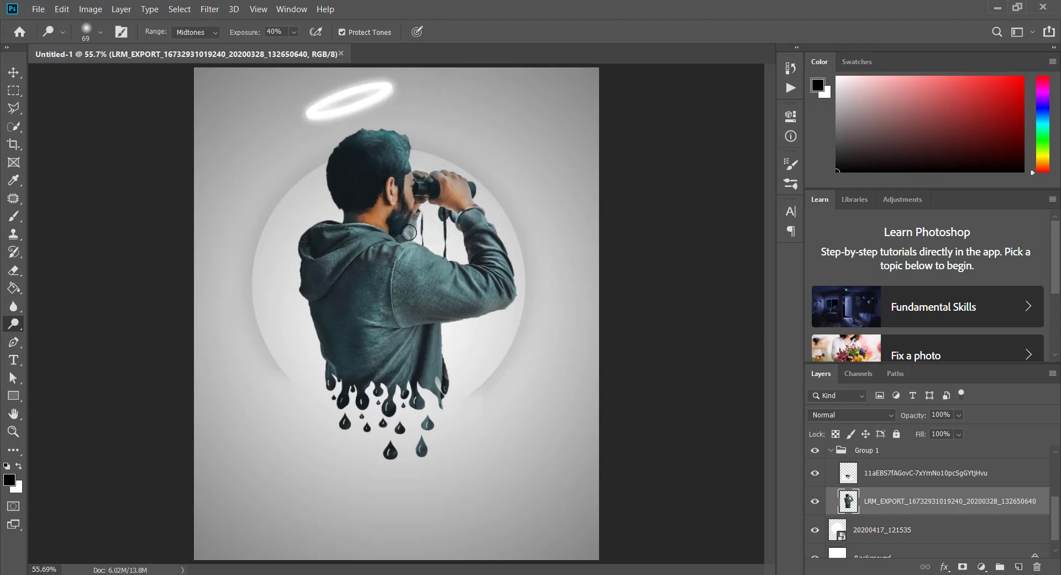
{"action": "left_click_drag", "start_coordinate": [417, 217], "coordinate": [424, 174]}
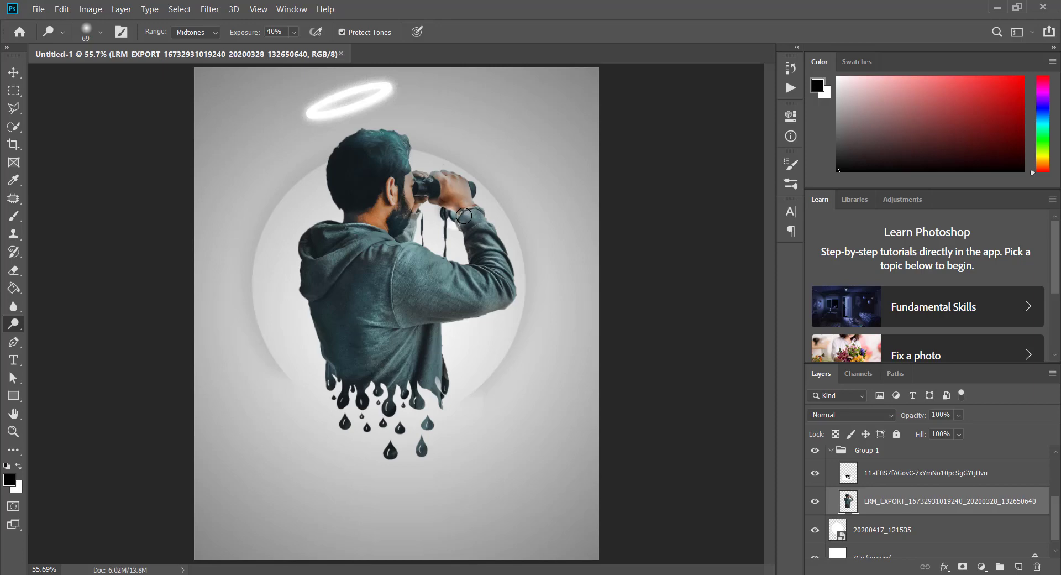
{"action": "left_click_drag", "start_coordinate": [450, 208], "coordinate": [483, 227]}
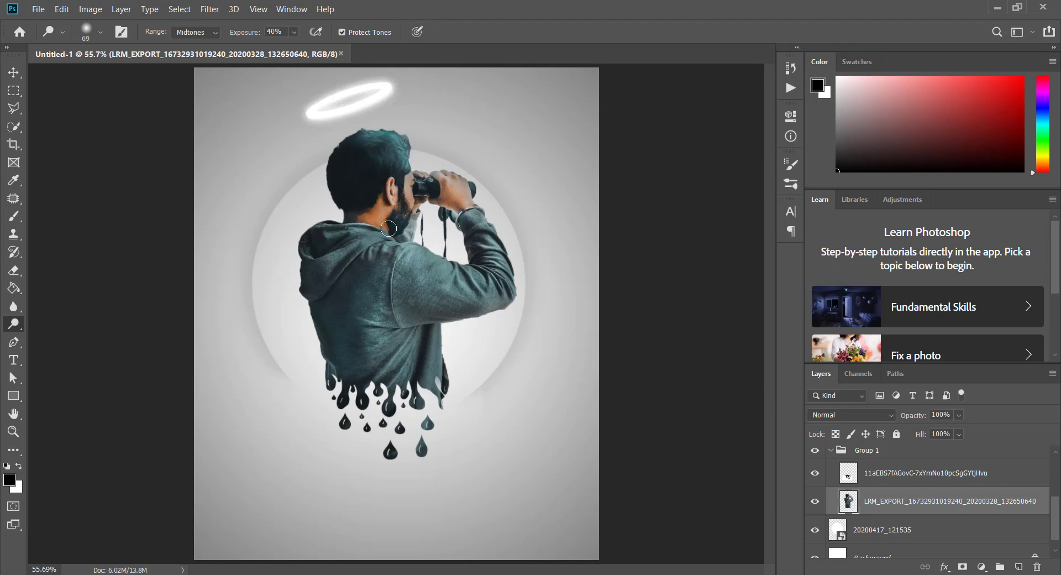
{"action": "mouse_move", "coordinate": [401, 223]}
{"action": "left_mouse_down"}
{"action": "mouse_move", "coordinate": [397, 151]}
{"action": "mouse_move", "coordinate": [367, 160]}
{"action": "left_mouse_up"}
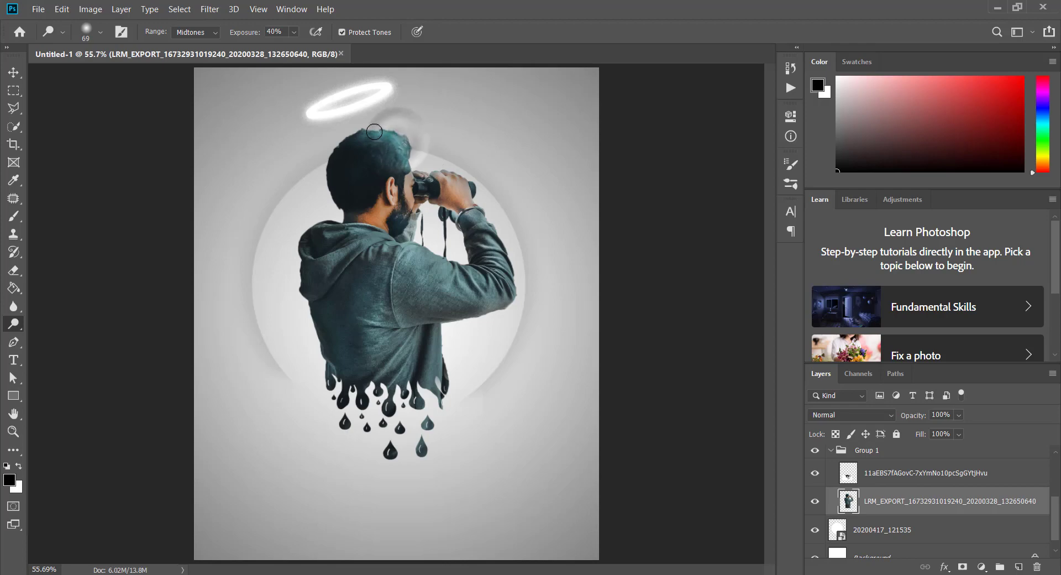
{"action": "left_click_drag", "start_coordinate": [397, 141], "coordinate": [335, 139]}
Embed the name signature image from the Ink Paint Dripping Images folder
{"action": "key", "text": "alt+bracketright"}
{"action": "key", "text": "e"}
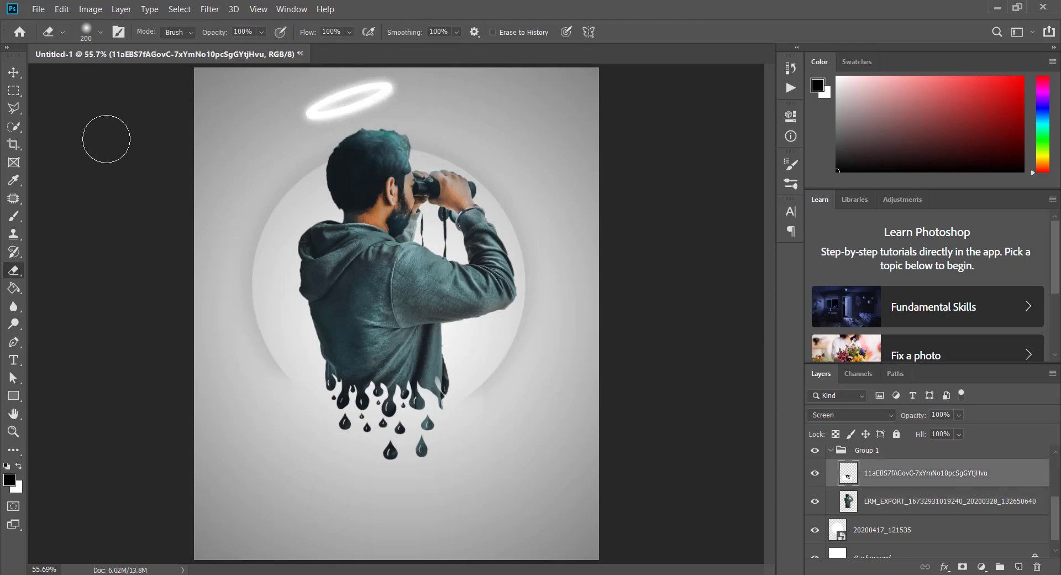
{"action": "left_click", "coordinate": [38, 9]}
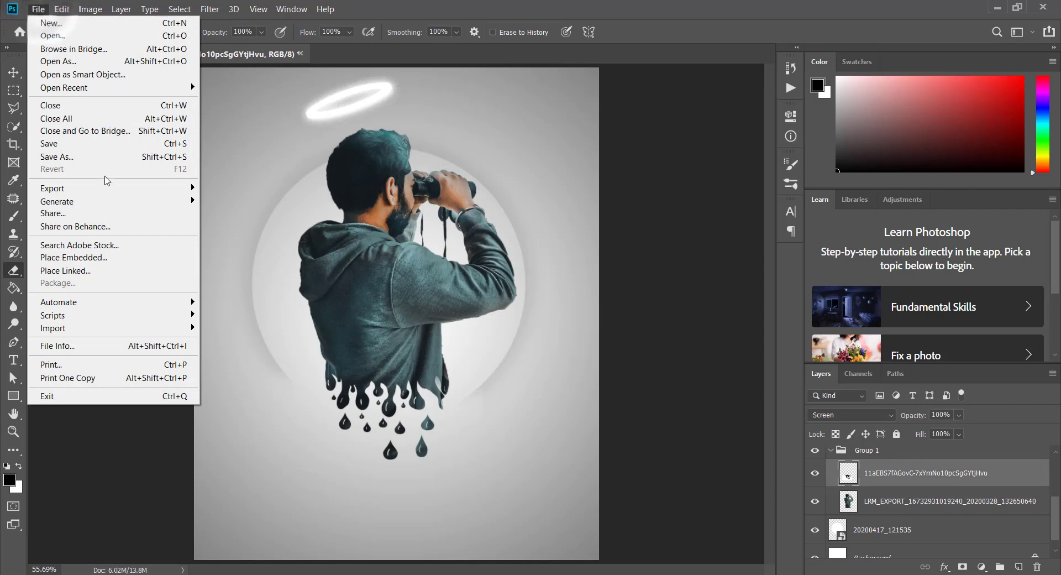
{"action": "left_click", "coordinate": [74, 258]}
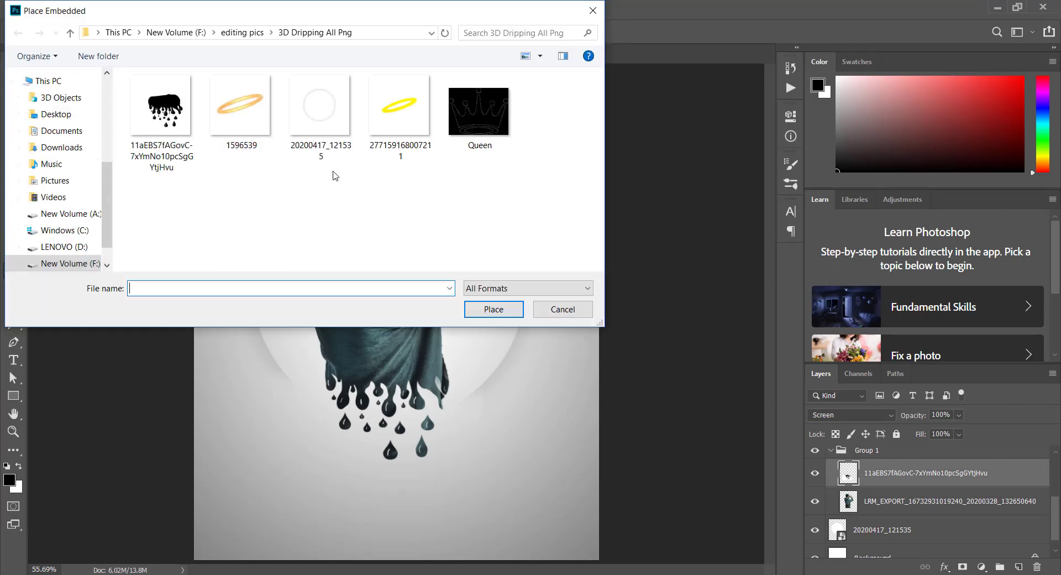
{"action": "left_click", "coordinate": [242, 33]}
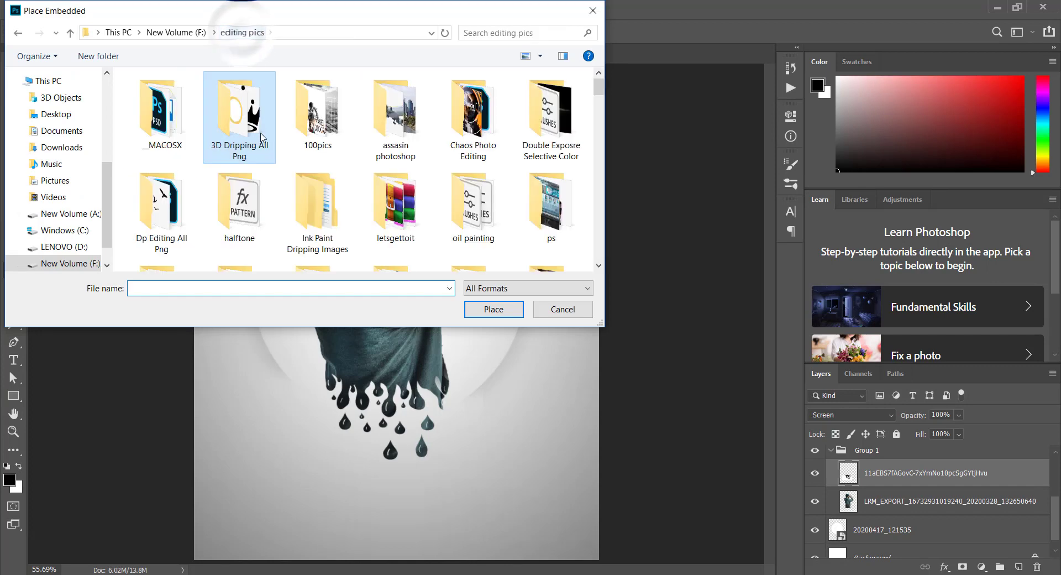
{"action": "double_click", "coordinate": [327, 193]}
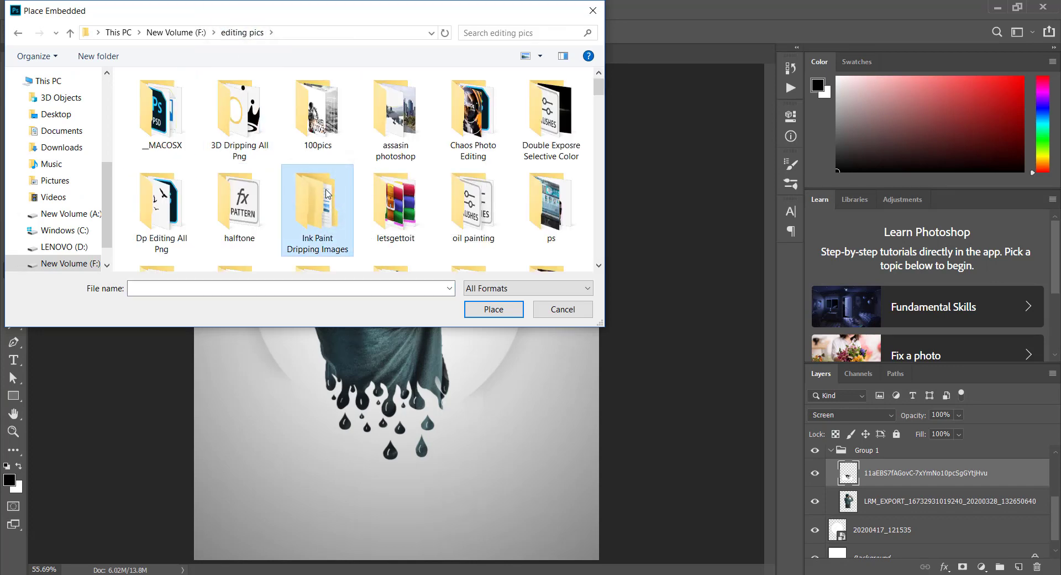
{"action": "key", "text": "n"}
{"action": "key", "text": "Right"}
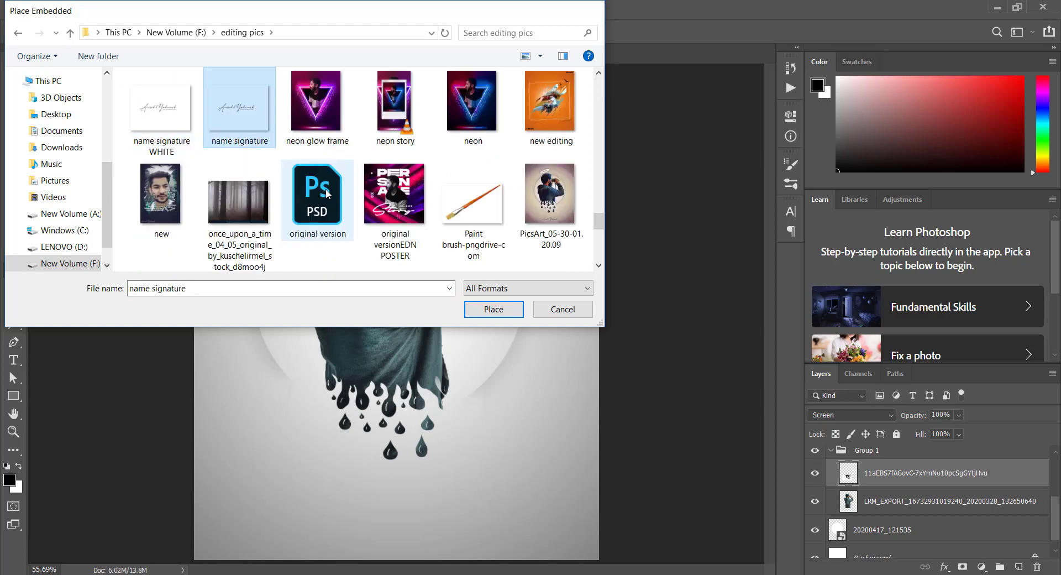
{"action": "key", "text": "Return"}
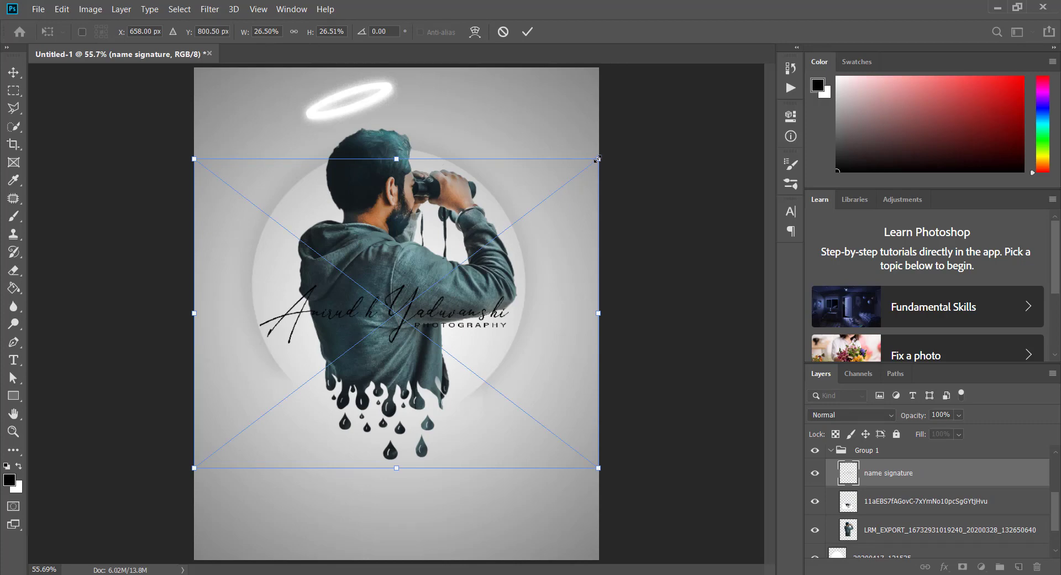
Shrink the signature to 20.28%, move it to the bottom centre and commit
{"action": "left_click_drag", "start_coordinate": [598, 159], "coordinate": [503, 232]}
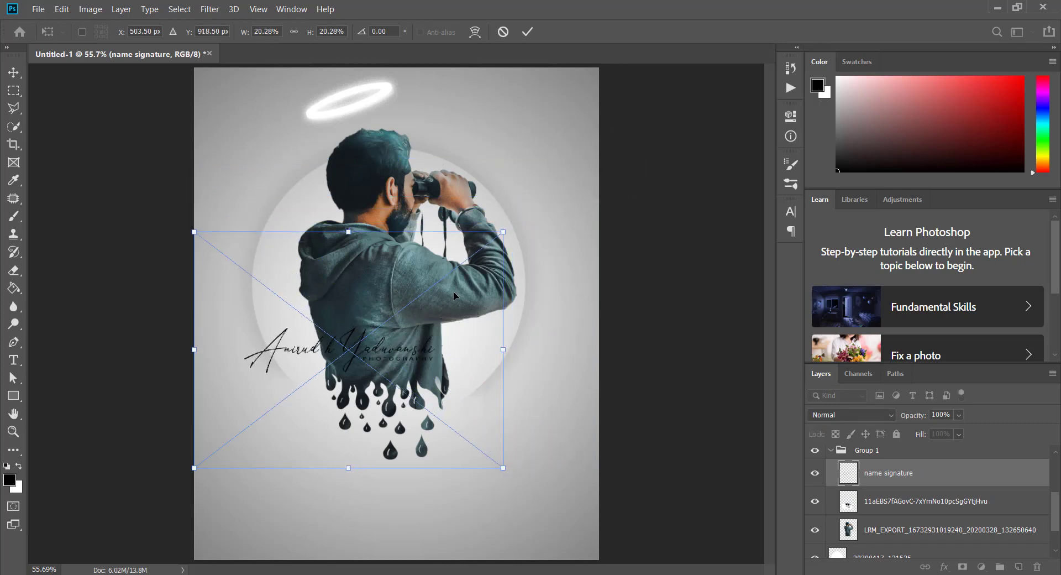
{"action": "mouse_move", "coordinate": [433, 293]}
{"action": "left_mouse_down"}
{"action": "mouse_move", "coordinate": [487, 458]}
{"action": "mouse_move", "coordinate": [480, 468]}
{"action": "left_mouse_up"}
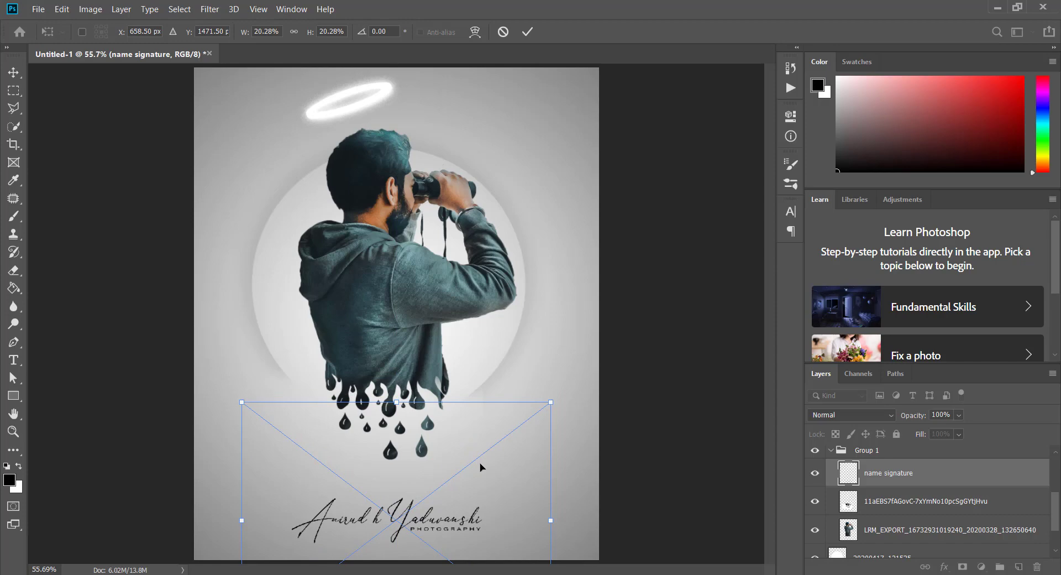
{"action": "left_click", "coordinate": [529, 32]}
{"action": "key", "text": "e"}
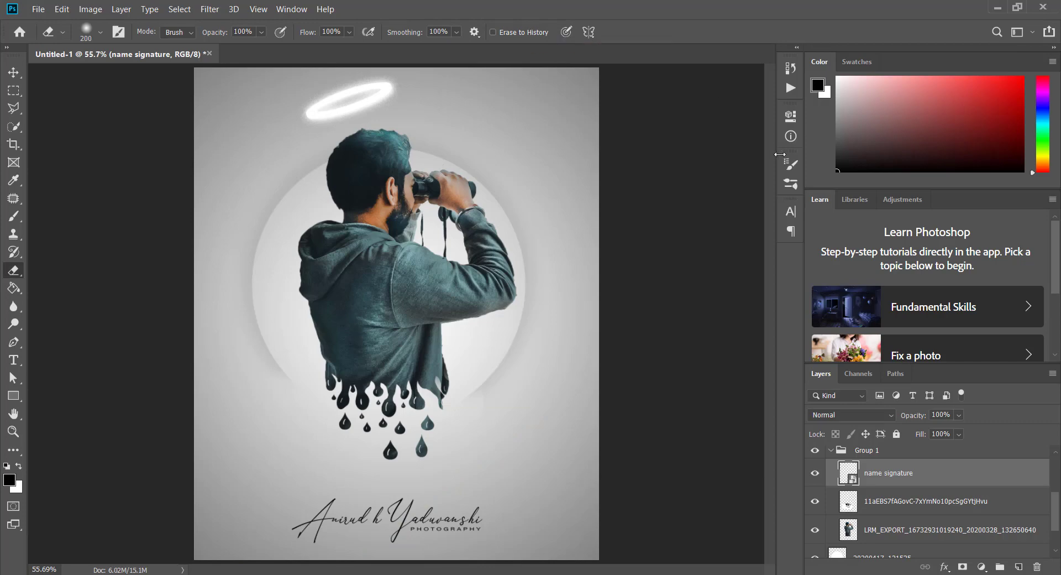
Add a drop shadow with distance 11 to the name signature layer
{"action": "left_click", "coordinate": [917, 473]}
{"action": "double_click", "coordinate": [918, 473]}
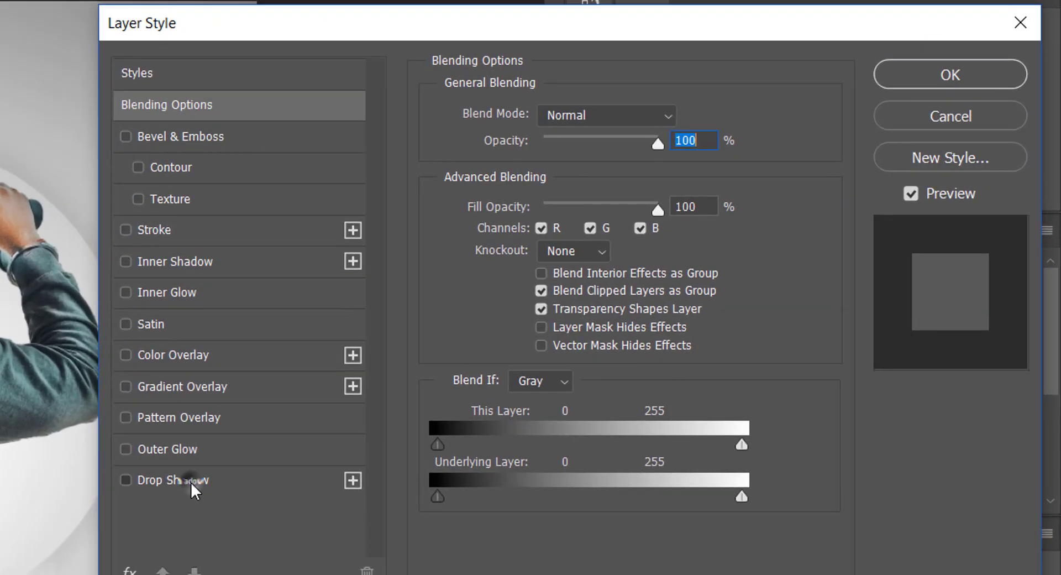
{"action": "left_click", "coordinate": [558, 344]}
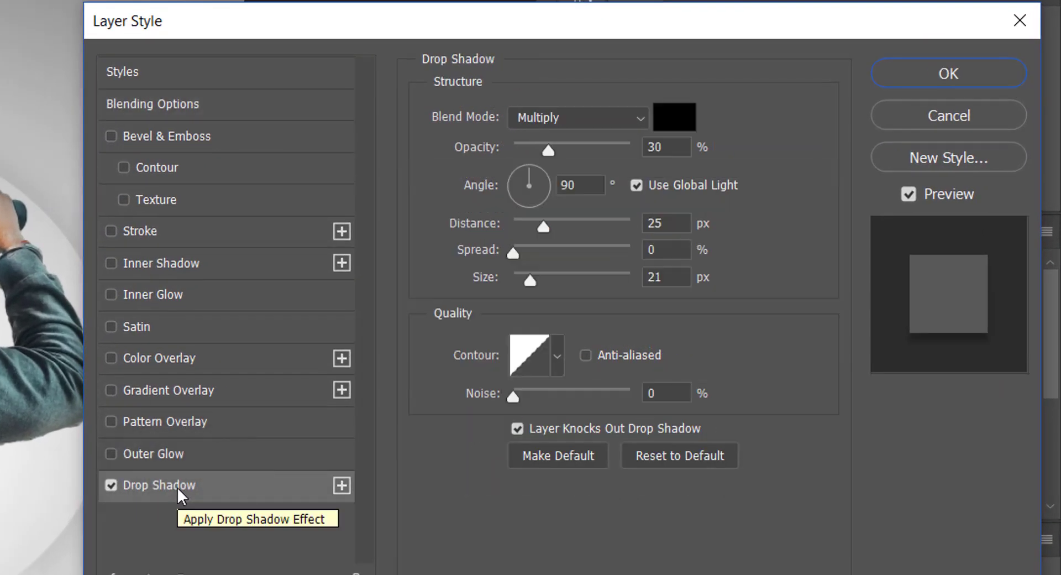
{"action": "double_click", "coordinate": [666, 223]}
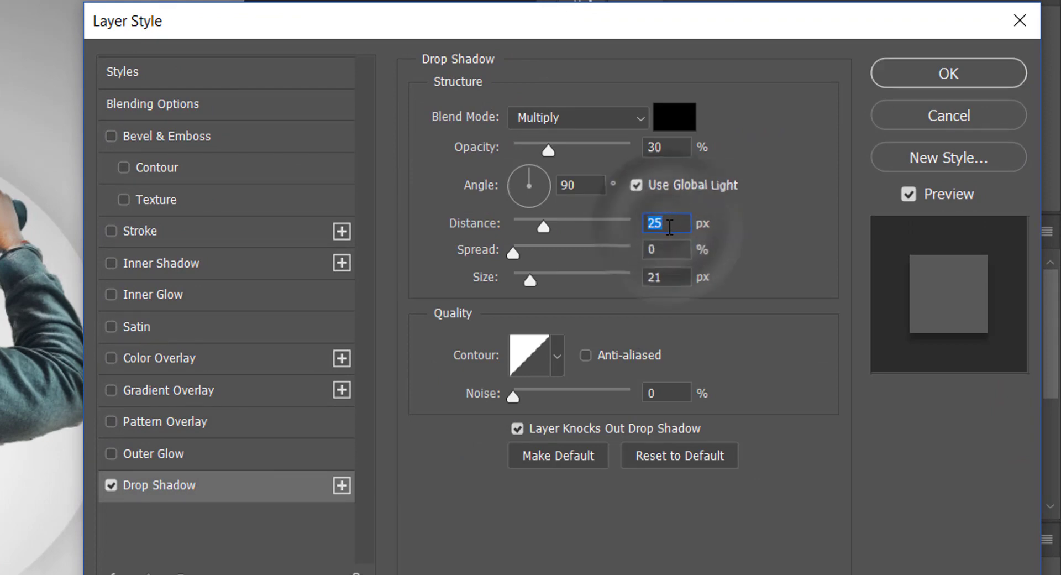
{"action": "key", "text": "BackSpace"}
{"action": "type", "text": "11"}
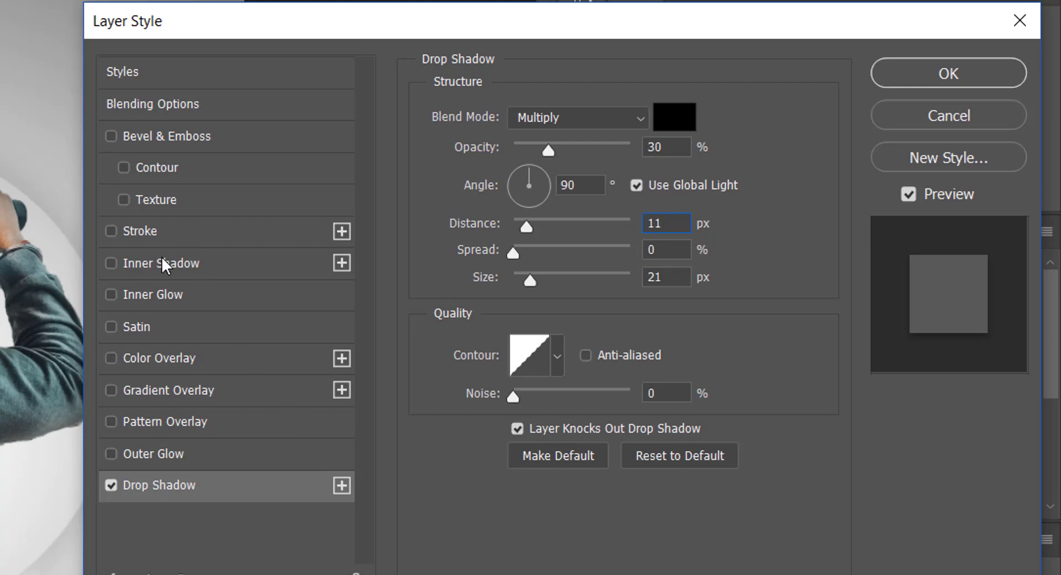
Add a 2 px white stroke to the signature and apply the layer styles
{"action": "left_click", "coordinate": [159, 232]}
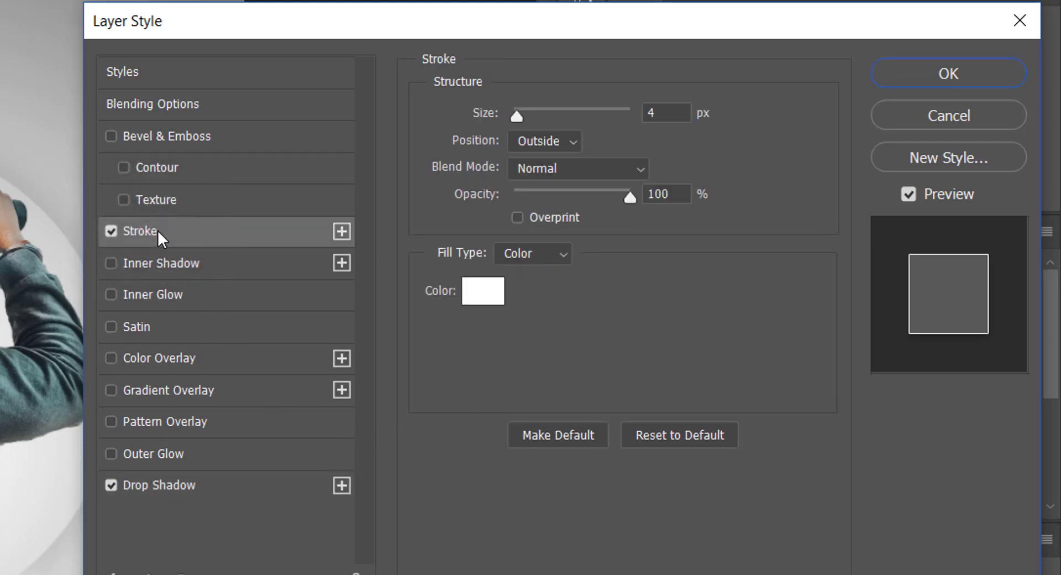
{"action": "double_click", "coordinate": [667, 105]}
{"action": "type", "text": "13"}
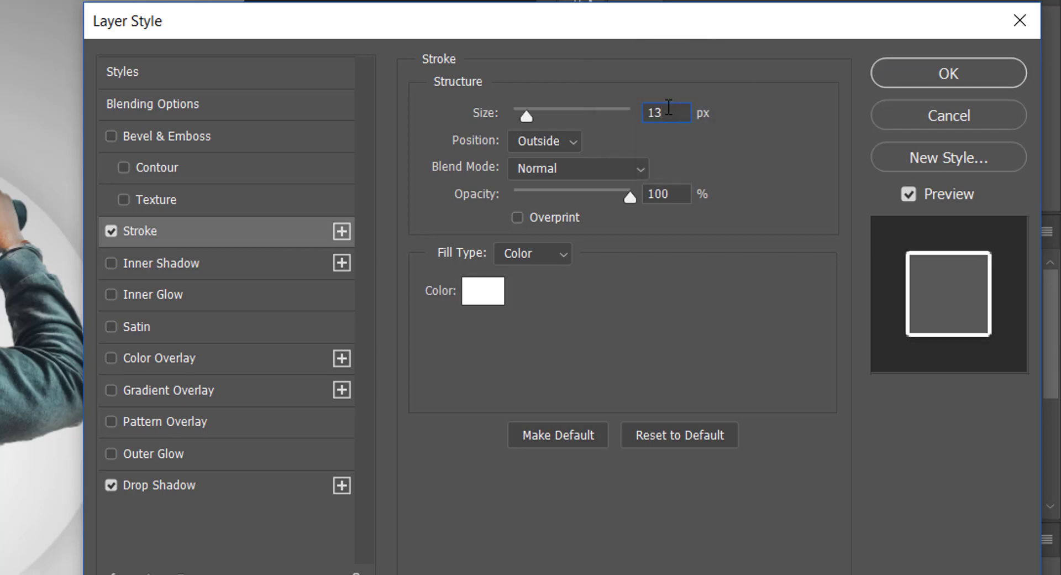
{"action": "left_click", "coordinate": [691, 310]}
{"action": "type", "text": "2"}
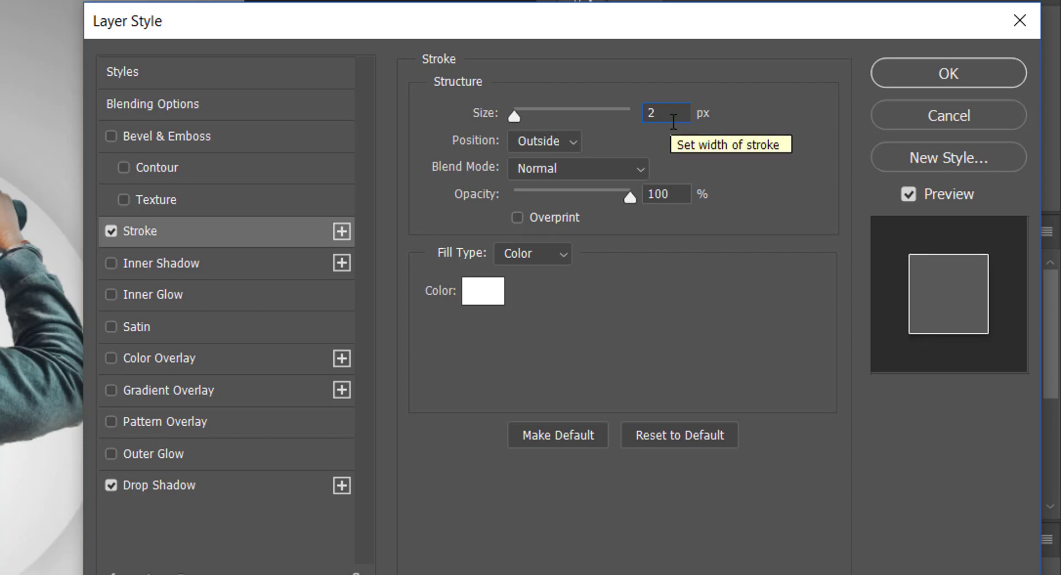
{"action": "left_click", "coordinate": [739, 318]}
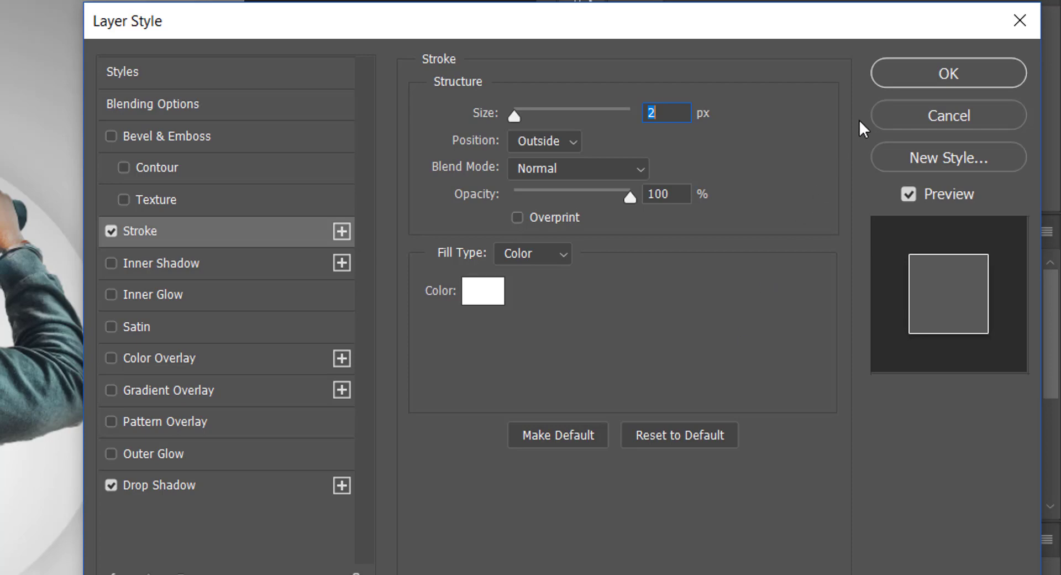
{"action": "left_click", "coordinate": [750, 192]}
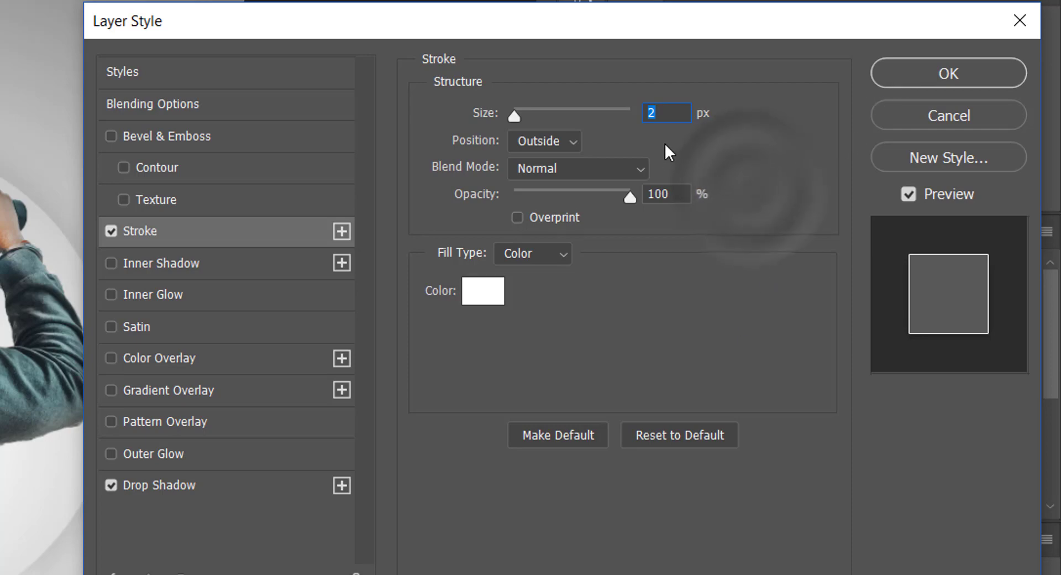
{"action": "left_click", "coordinate": [928, 75]}
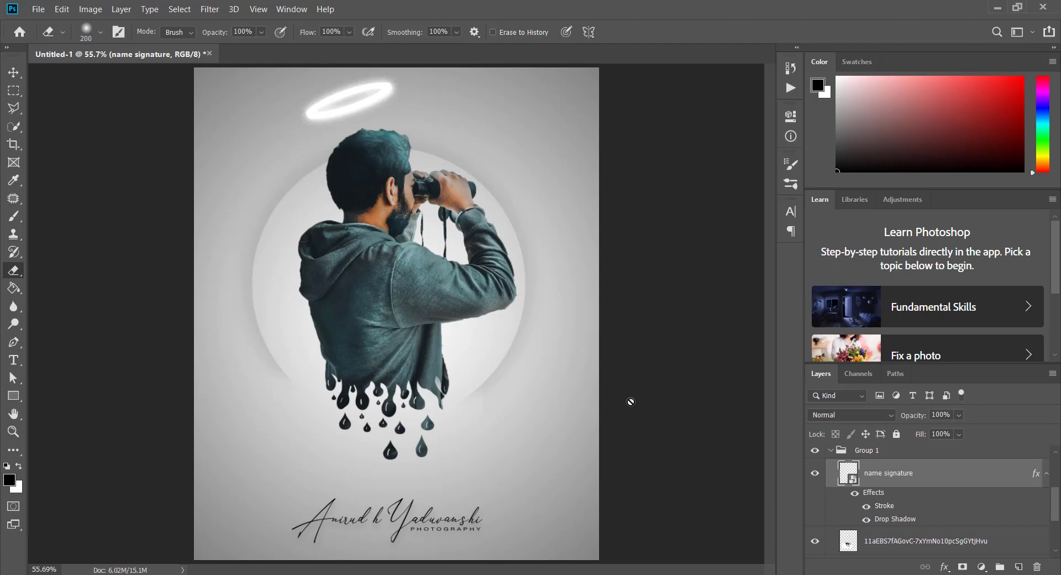
Quick-export the artwork as PNG '3d driping effect2' into the editing pics folder
{"action": "left_click", "coordinate": [38, 9]}
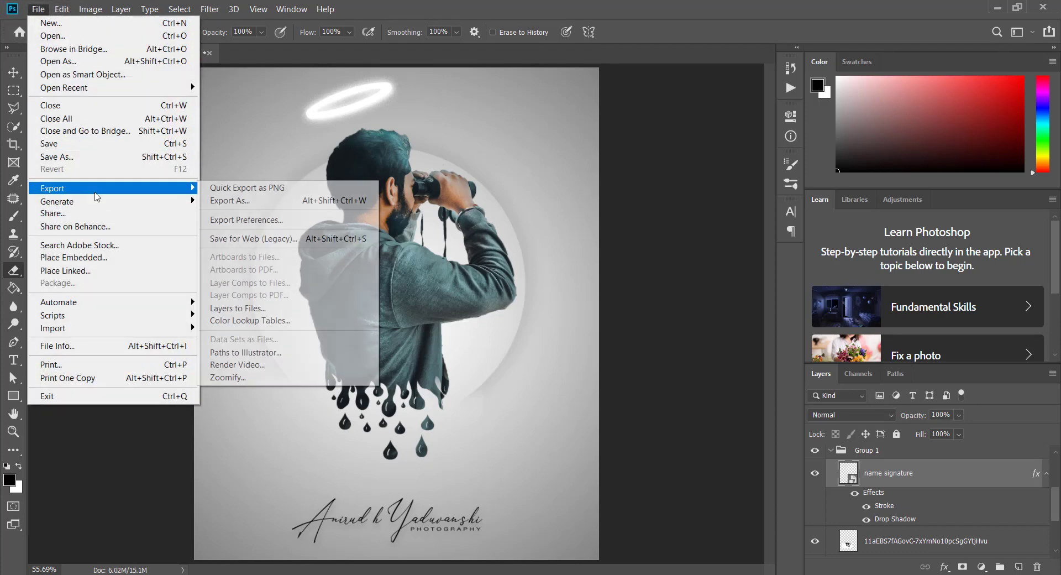
{"action": "mouse_move", "coordinate": [52, 188]}
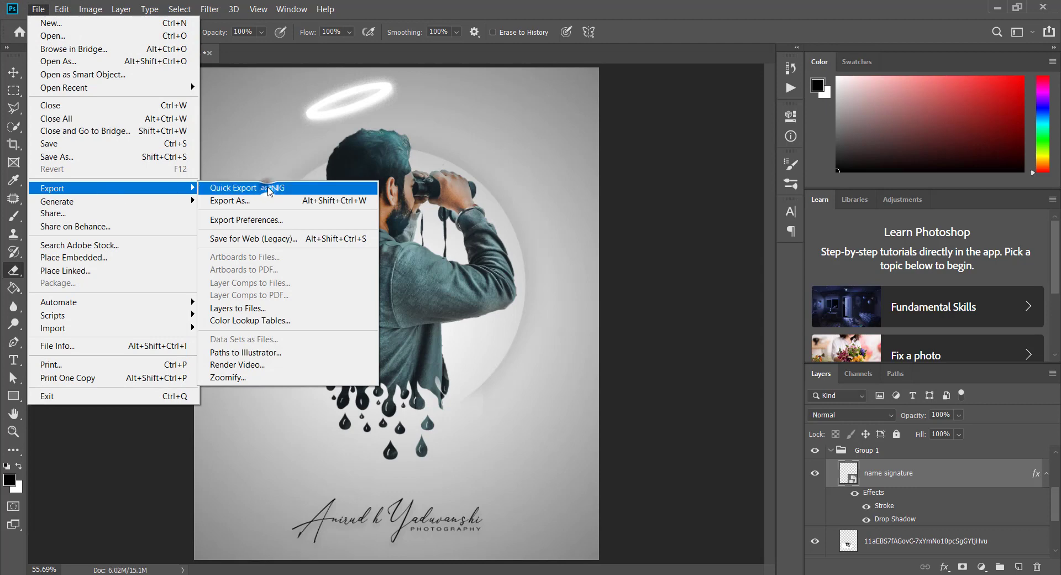
{"action": "left_click", "coordinate": [269, 188]}
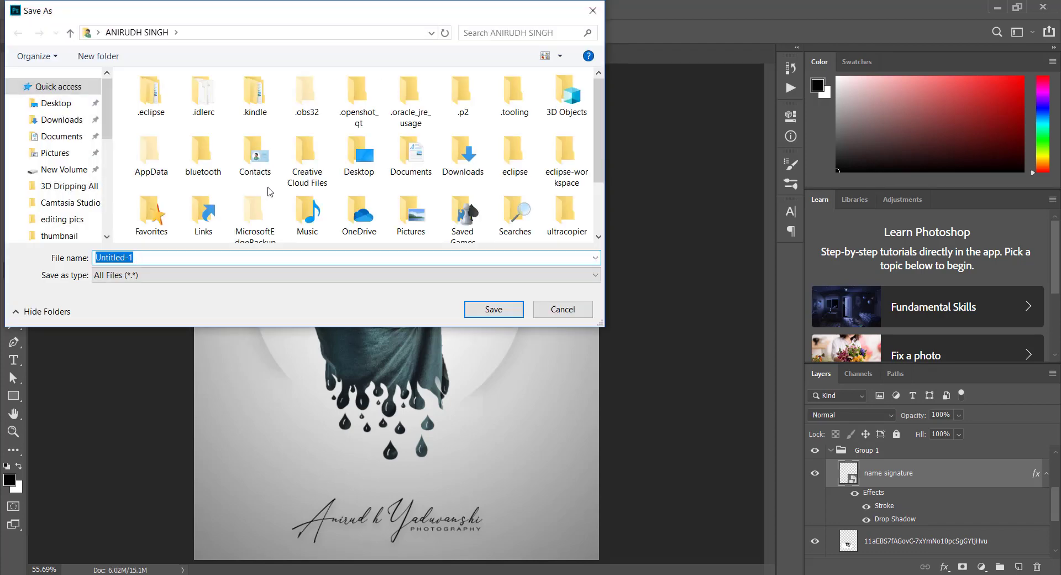
{"action": "type", "text": "3d dr"}
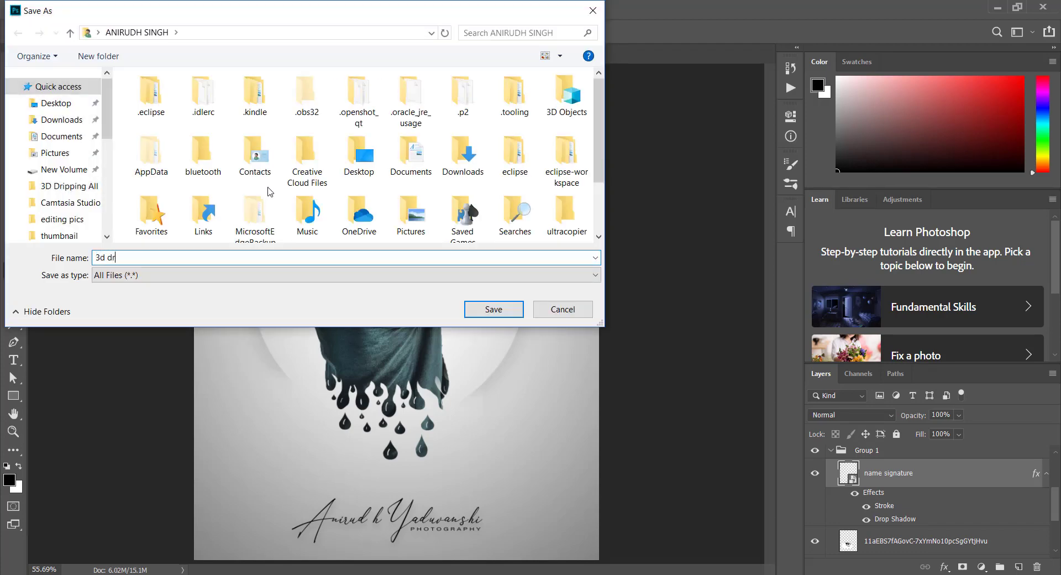
{"action": "type", "text": "iping"}
{"action": "key", "text": "BackSpace"}
{"action": "key", "text": "BackSpace"}
{"action": "key", "text": "BackSpace"}
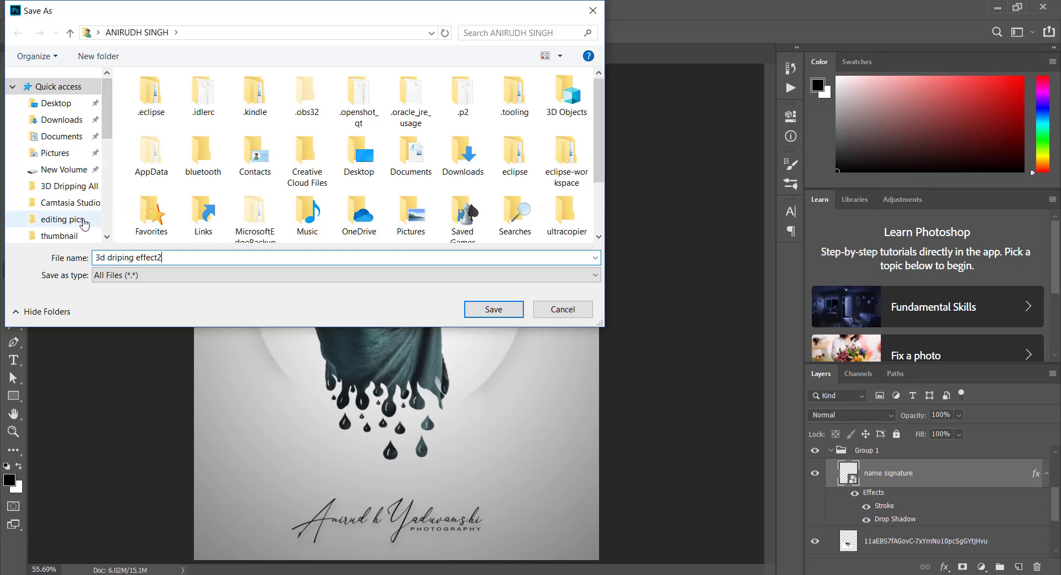
{"action": "left_click", "coordinate": [62, 219]}
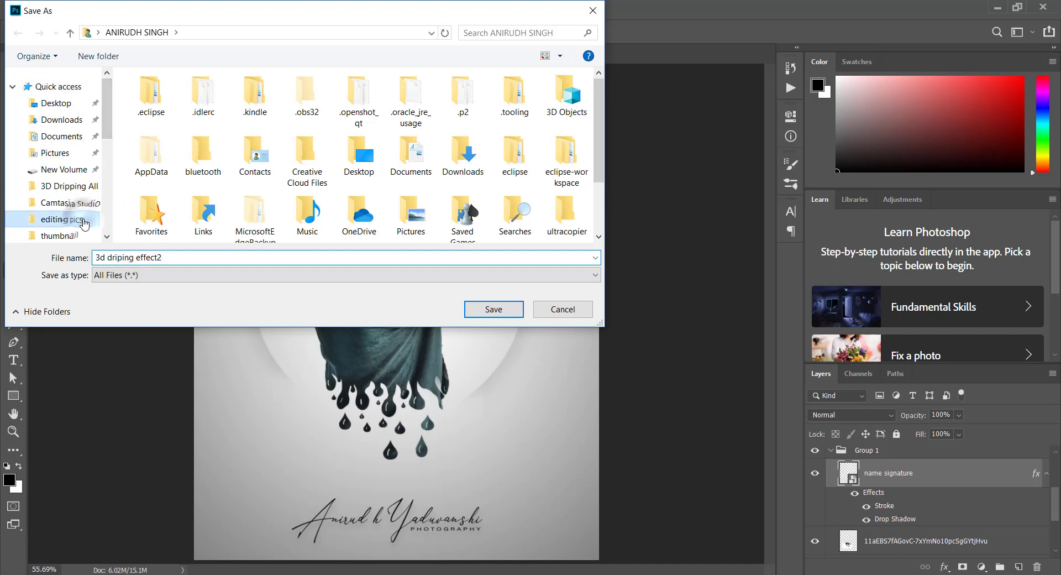
{"action": "left_click", "coordinate": [502, 311]}
Finish the PNG save, then start saving the layered document inside the psd file folder
{"action": "left_click", "coordinate": [493, 310]}
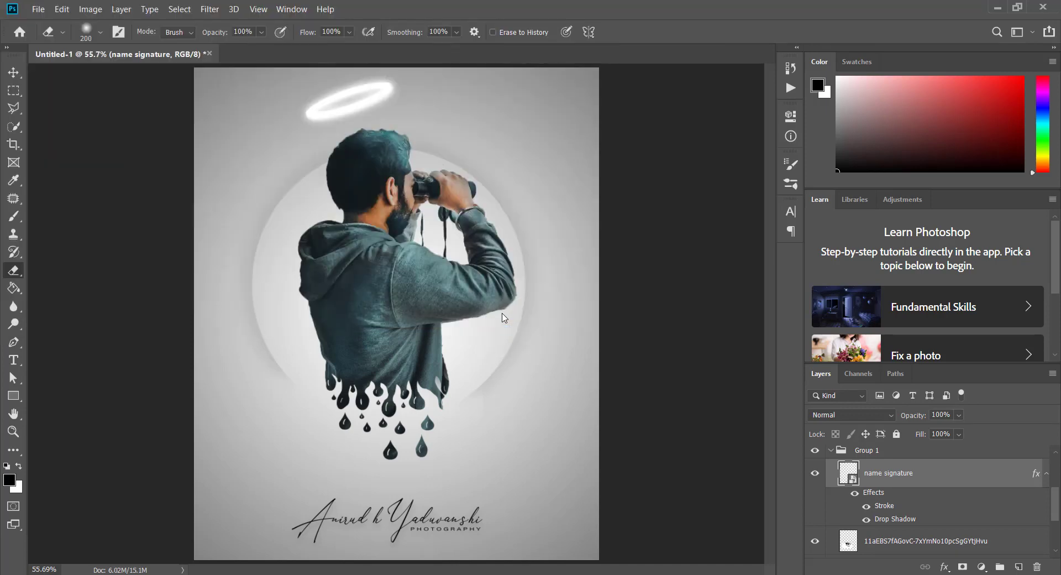
{"action": "left_click", "coordinate": [39, 8]}
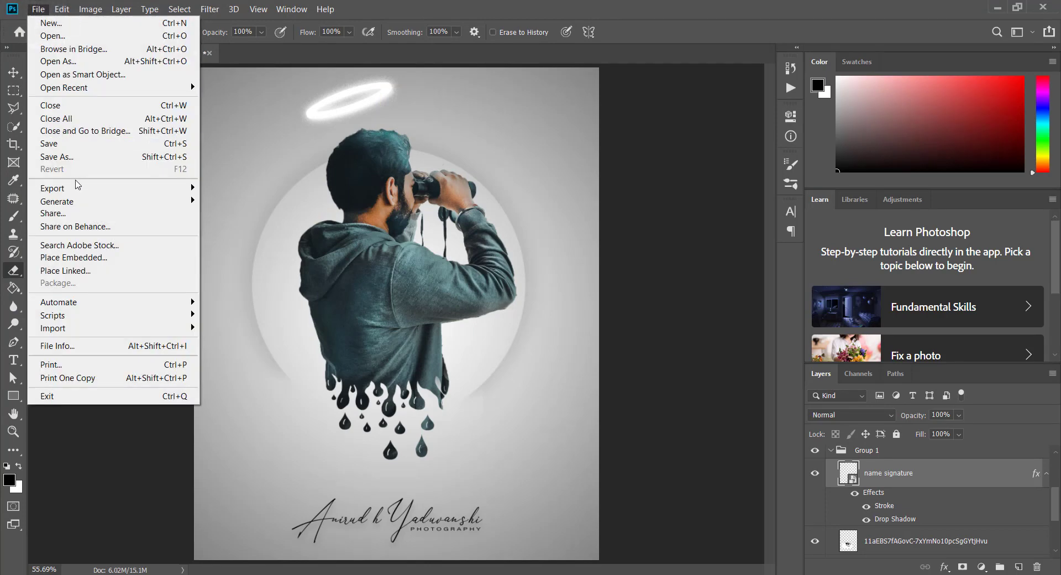
{"action": "mouse_move", "coordinate": [64, 87]}
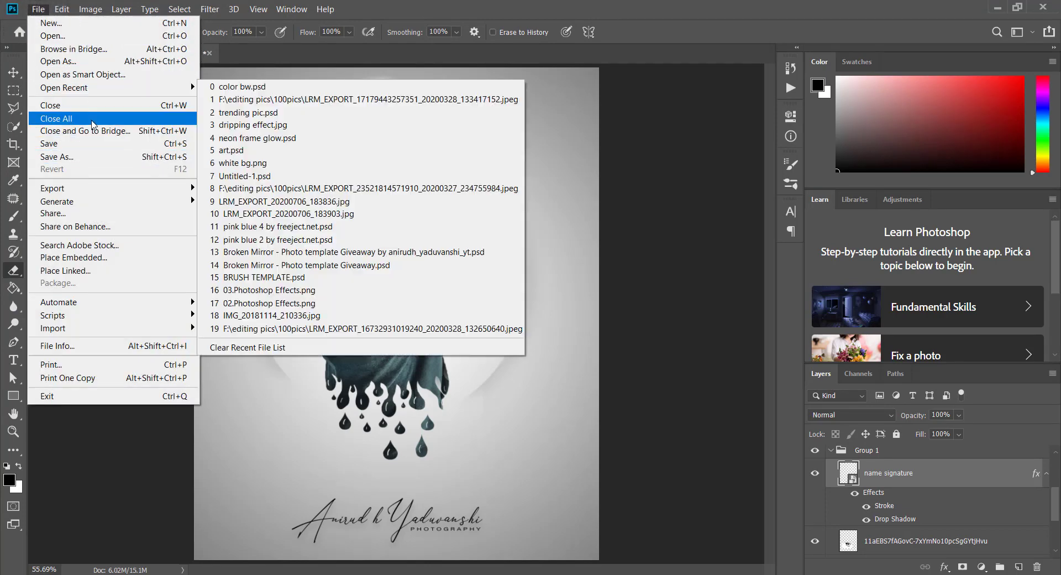
{"action": "left_click", "coordinate": [88, 144]}
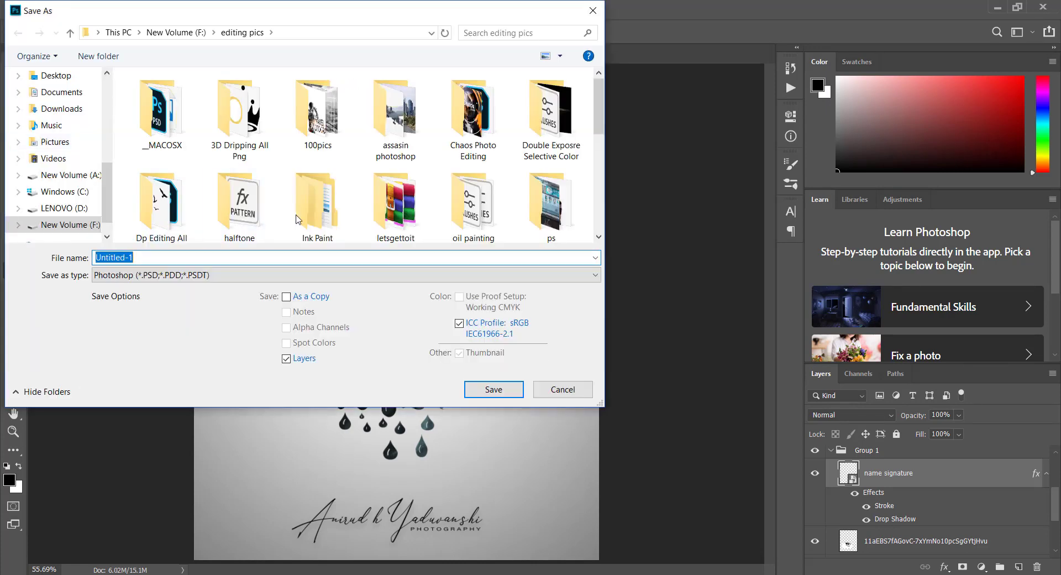
{"action": "left_click", "coordinate": [532, 210]}
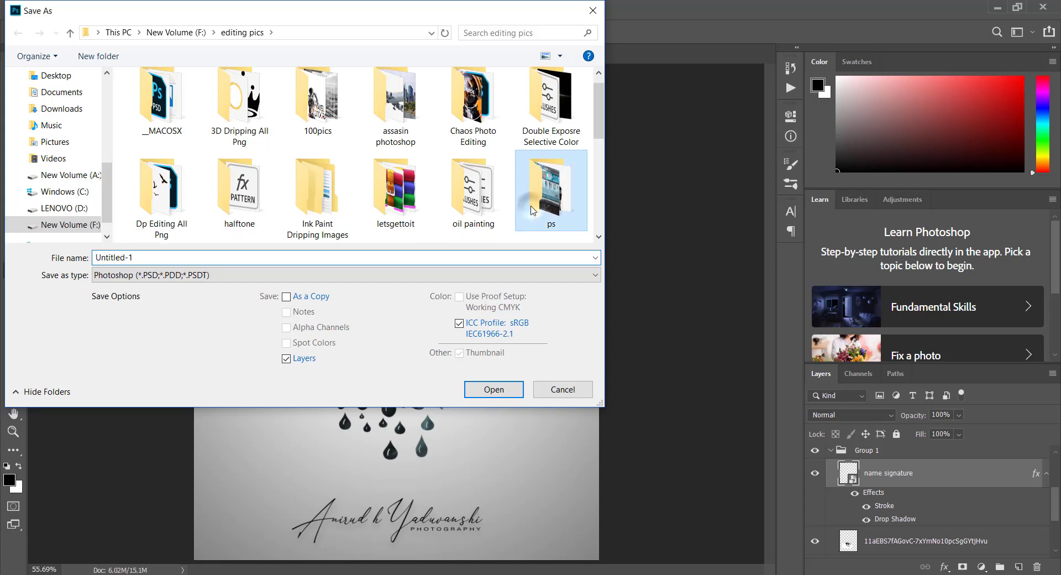
{"action": "scroll", "coordinate": [532, 210], "scroll_direction": "down", "scroll_amount": 2}
{"action": "key", "text": "Right"}
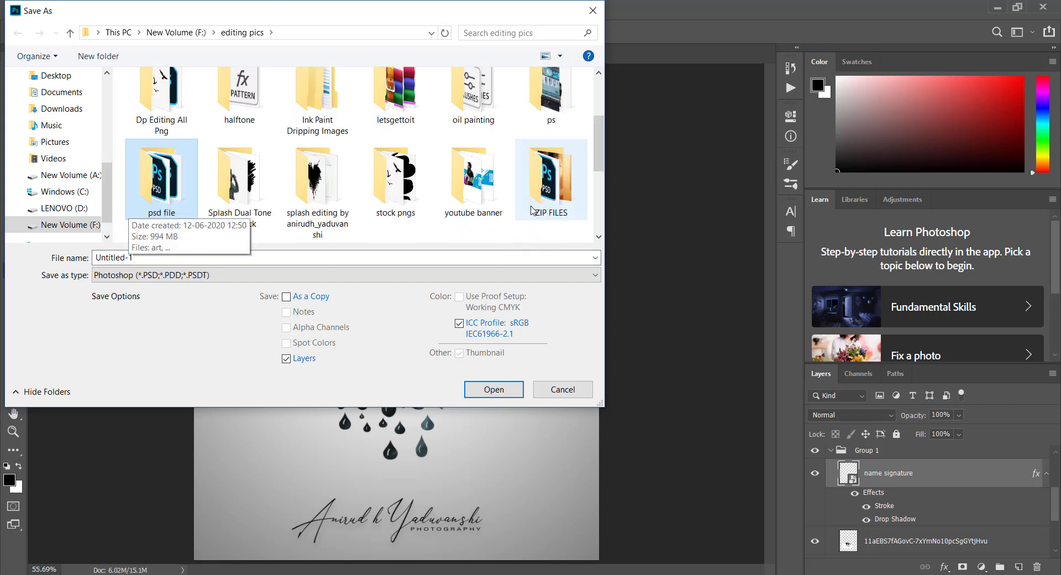
{"action": "key", "text": "Return"}
Save the PSD as '3d dripping effect' with maximum compatibility
{"action": "left_click", "coordinate": [436, 259]}
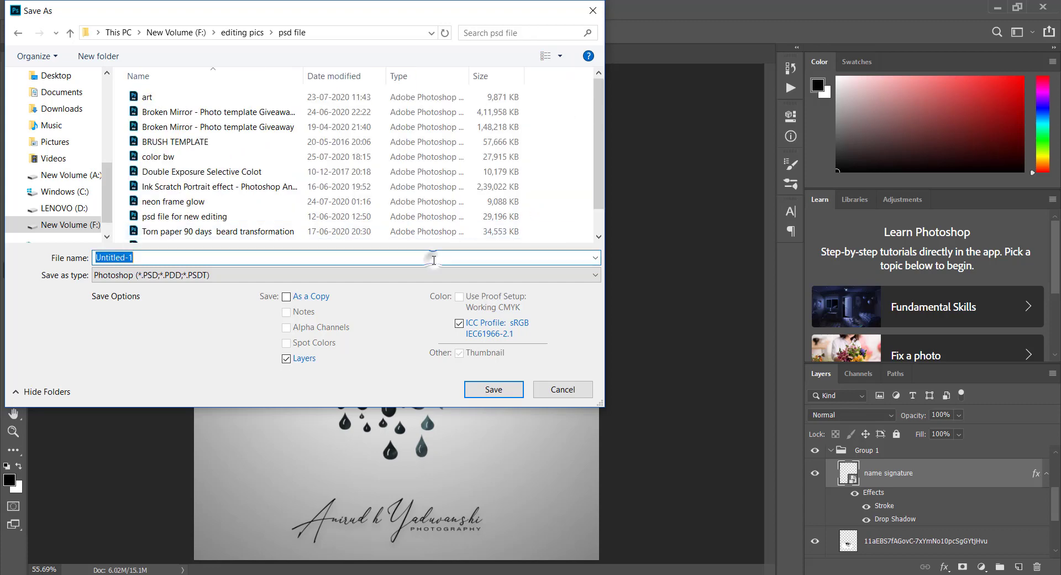
{"action": "type", "text": "3"}
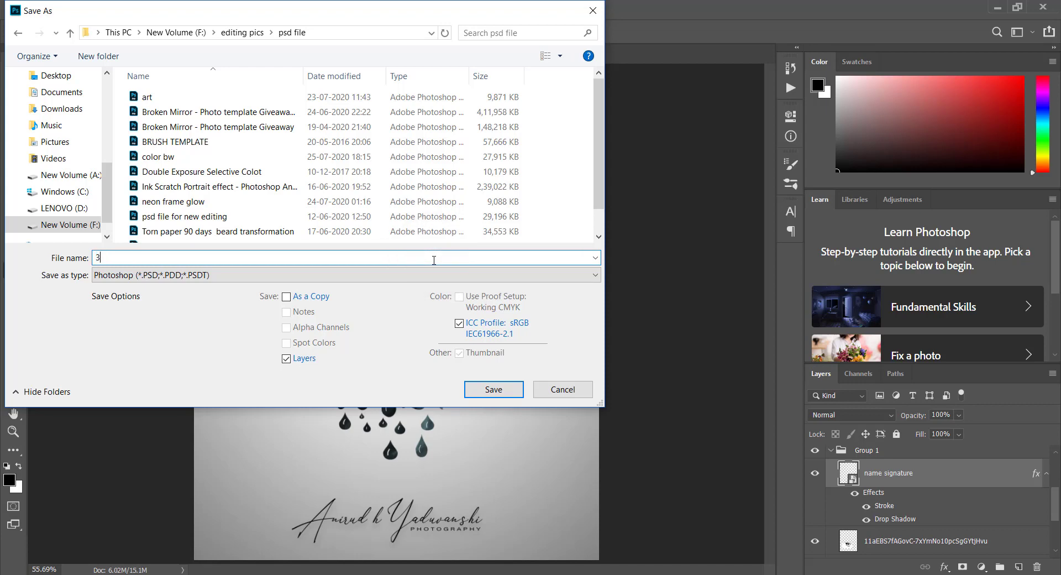
{"action": "type", "text": "r"}
{"action": "type", "text": "g effect"}
{"action": "key", "text": "Return"}
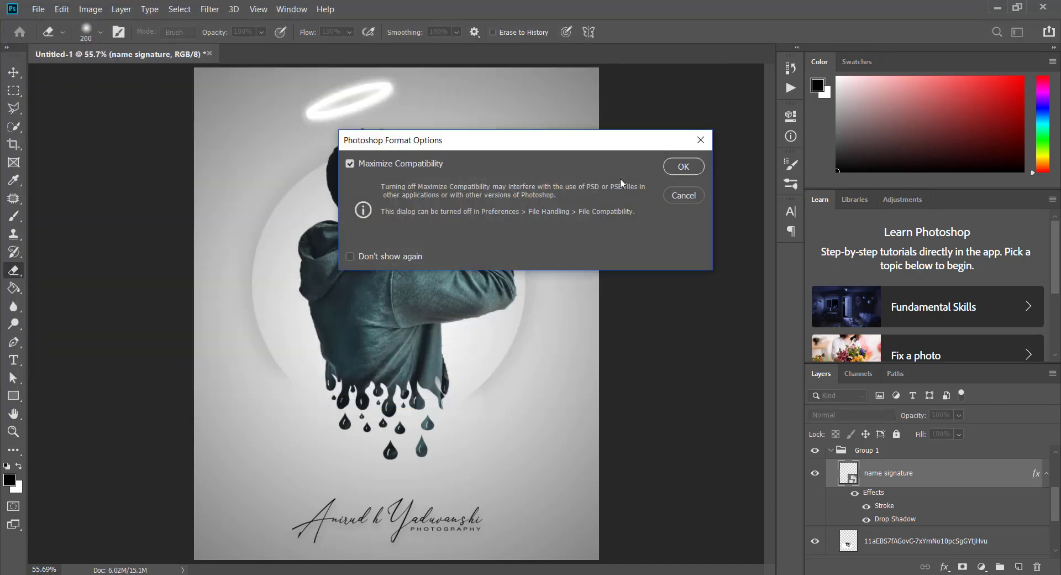
{"action": "left_click", "coordinate": [681, 172]}
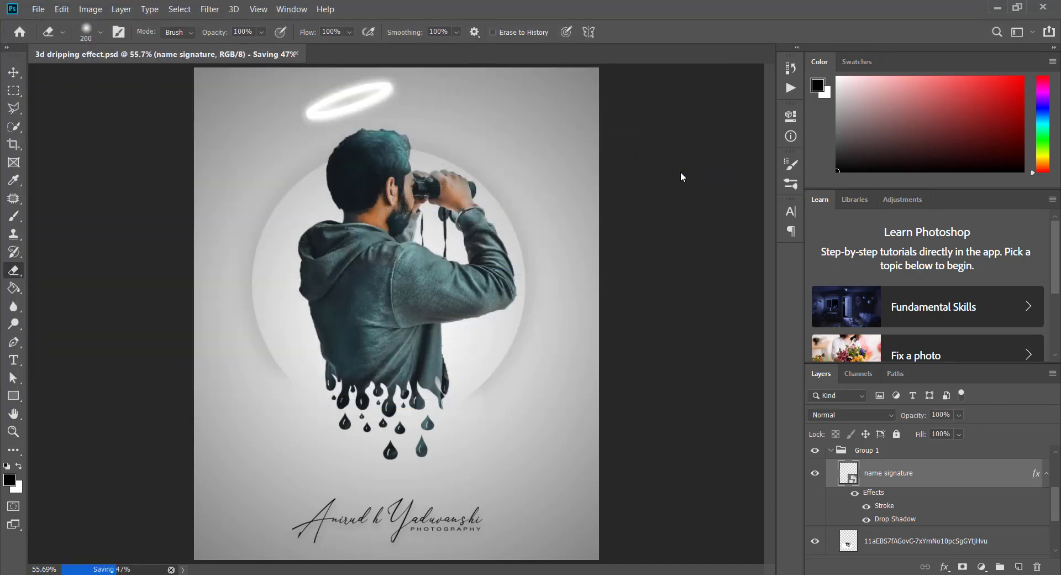